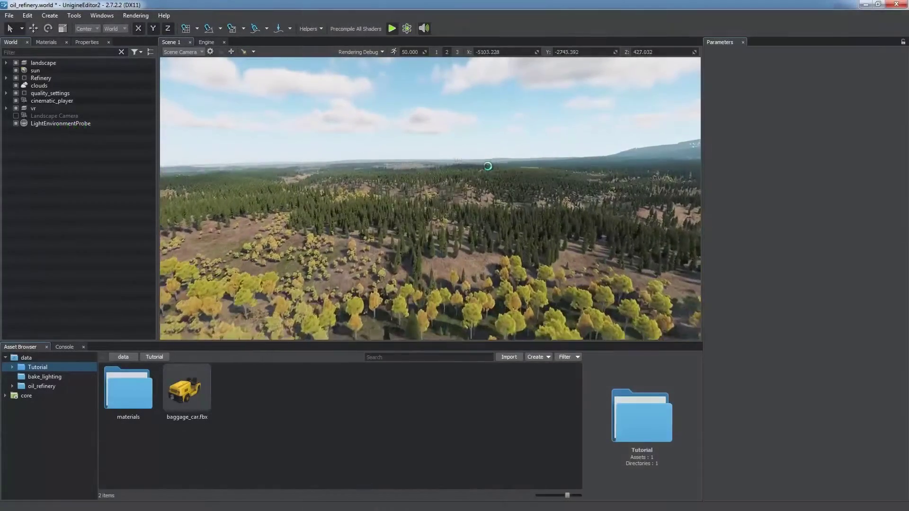
- Fly the camera over the forested landscape to the oil refinery, using different camera speeds along the way
key("3")
key("w")
mouse_move(488, 166)
right_mouse_down()
mouse_move(500, 144)
mouse_move(499, 118)
mouse_move(501, 161)
right_mouse_up()
right_click_drag(347, 228, 413, 217)
key("1")
scroll(351, 233, "down", 10)
key("2")
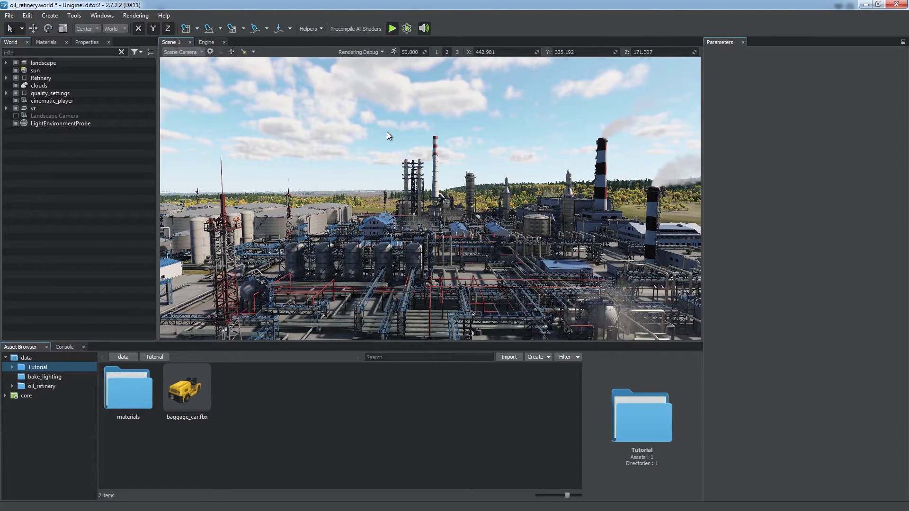
- Display the FPS counter over the scene view of the refinery
left_click(319, 31)
left_click(317, 49)
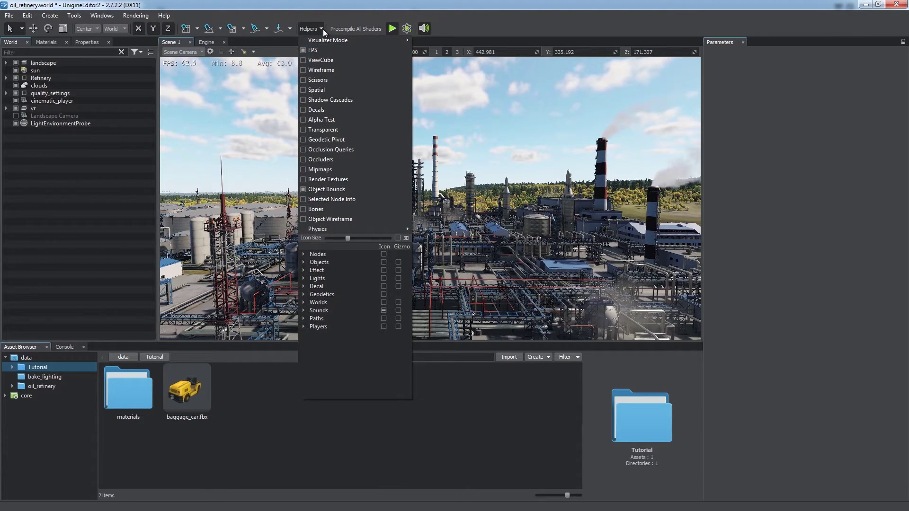
left_click(322, 29)
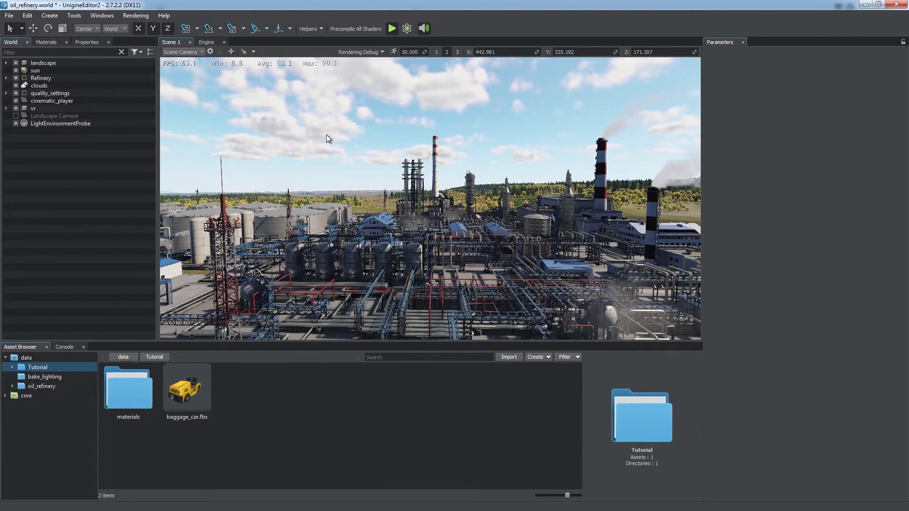
key("o")
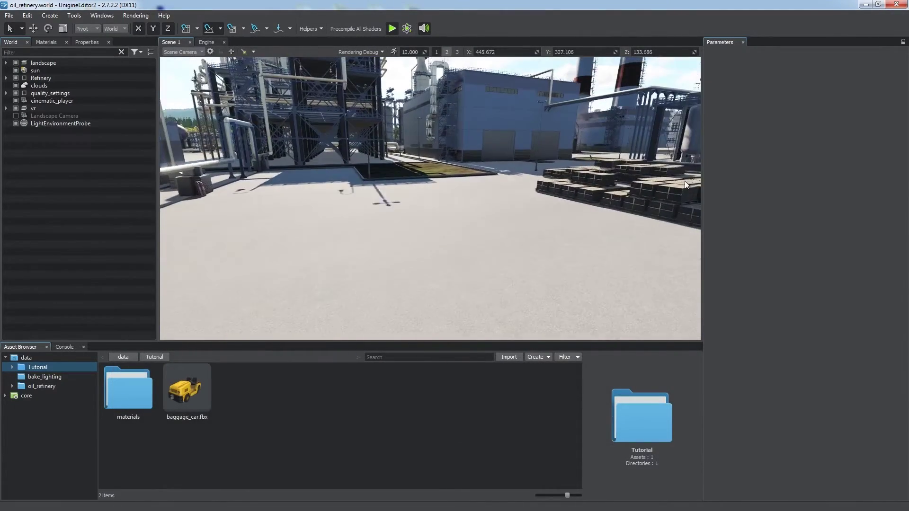
- Place the baggage_car.fbx model on the refinery's paved yard, frame it in the view and expand its node hierarchy
left_click_drag(186, 389, 774, 216)
key("f")
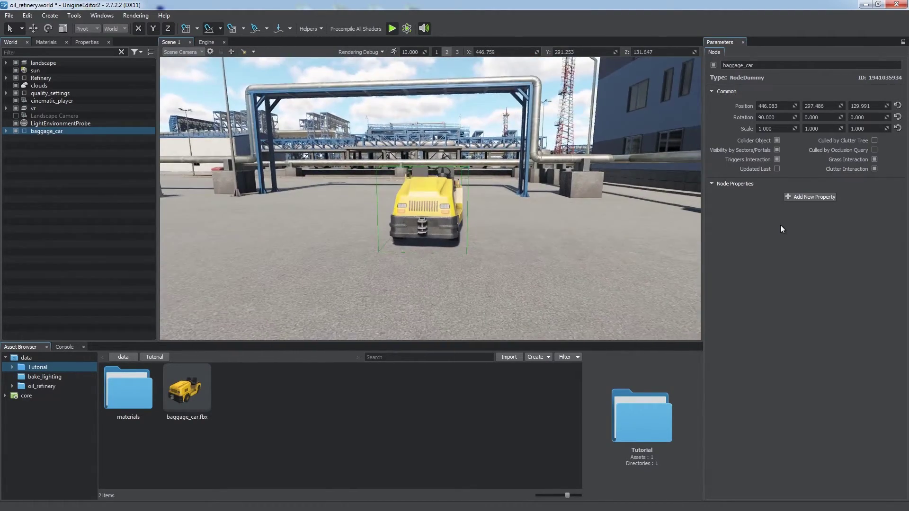
left_click(7, 132)
- Move baggage_car_lod_0 and baggage_car_lod_2 to opposite sides of baggage_car_lod_1 and compare the wireframes of all three meshes
left_click(57, 138)
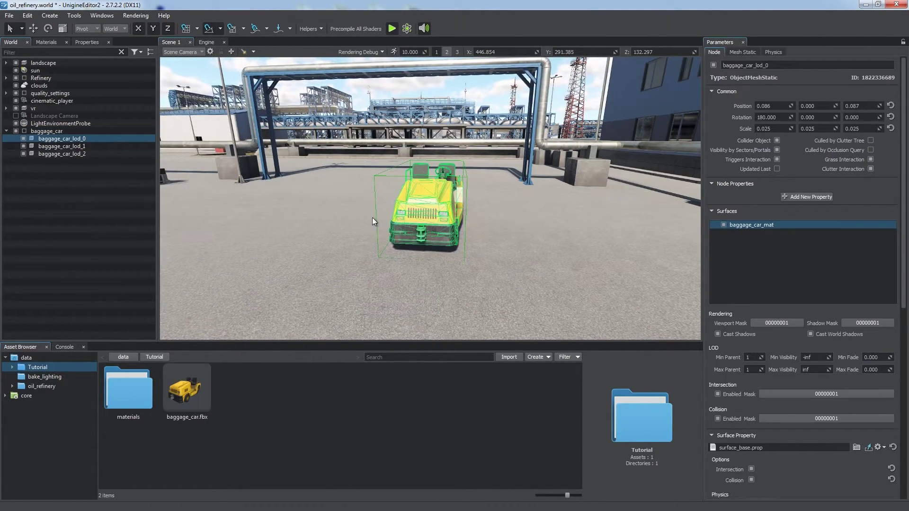
key("w")
left_click_drag(466, 232, 579, 237)
left_click(72, 153)
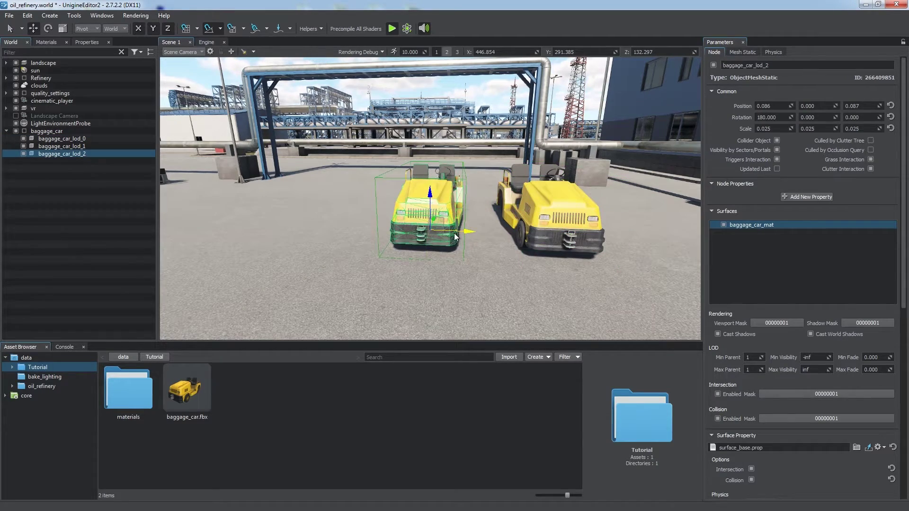
left_click_drag(451, 229, 344, 223)
left_click(76, 139, "shift")
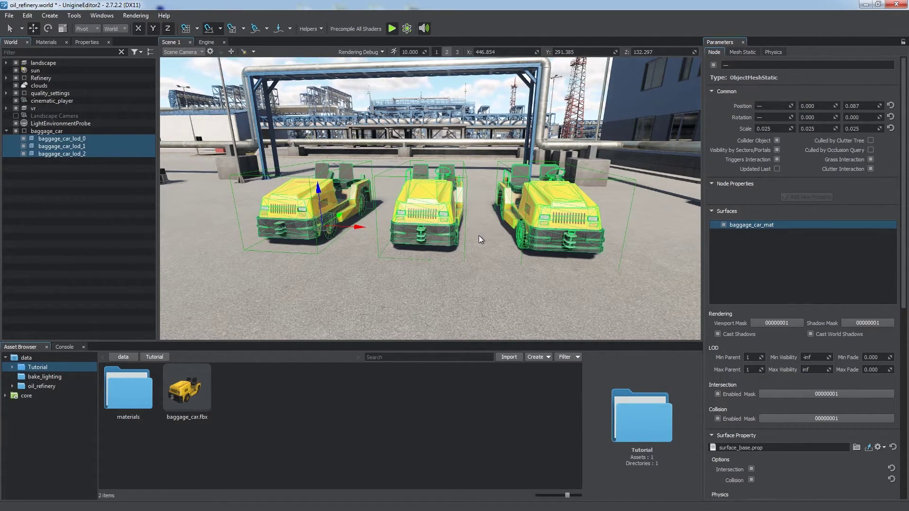
key("q")
left_click_drag(475, 235, 349, 249, "alt")
- Undo the moves of the baggage car LOD meshes
key("ctrl+z")
key("ctrl+z")
key("ctrl+z")
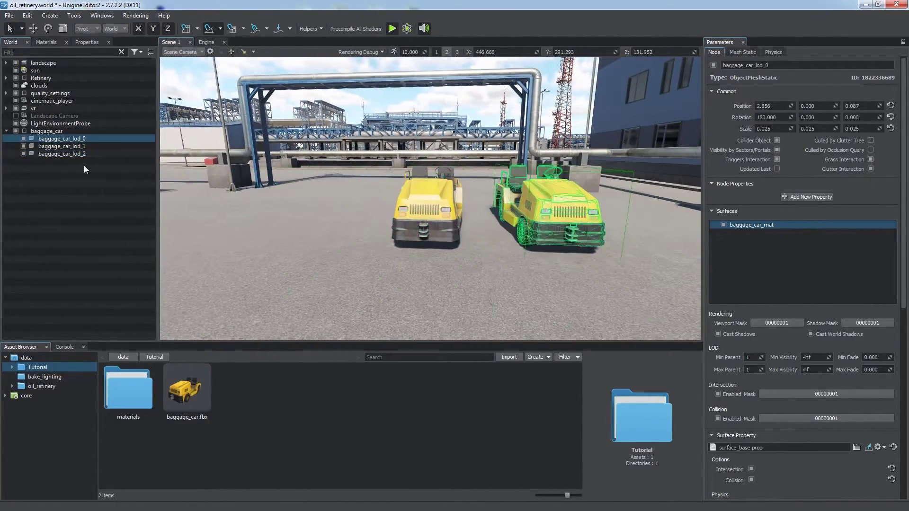
key("ctrl+z")
- Disable the baggage_car_lod_1 and baggage_car_lod_2 nodes, leaving baggage_car_lod_0 enabled
left_click(81, 165)
left_click(25, 147)
left_click(24, 154)
- Set the Max Visibility of baggage_car_lod_0 to 5 and check the car at different camera distances
left_click(63, 139)
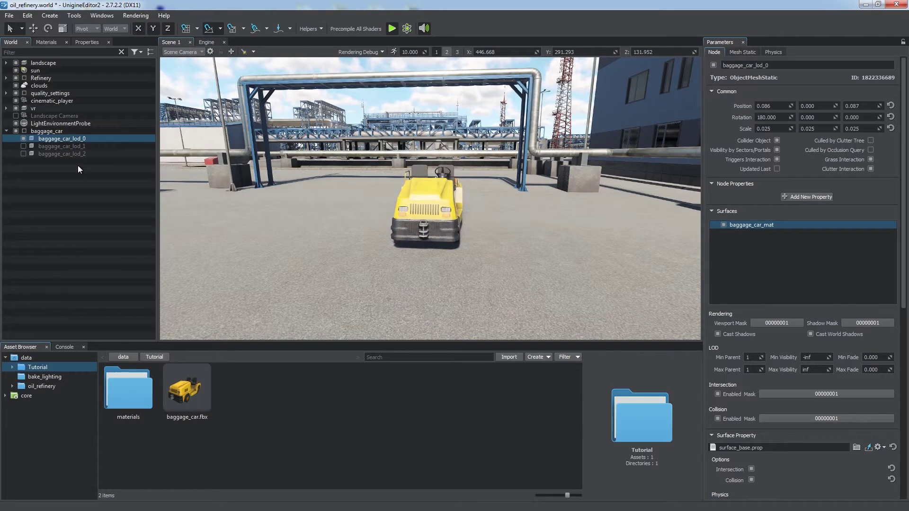
left_click_drag(530, 237, 436, 220, "alt")
scroll(799, 292, "down", 1)
left_click_drag(812, 341, 769, 345)
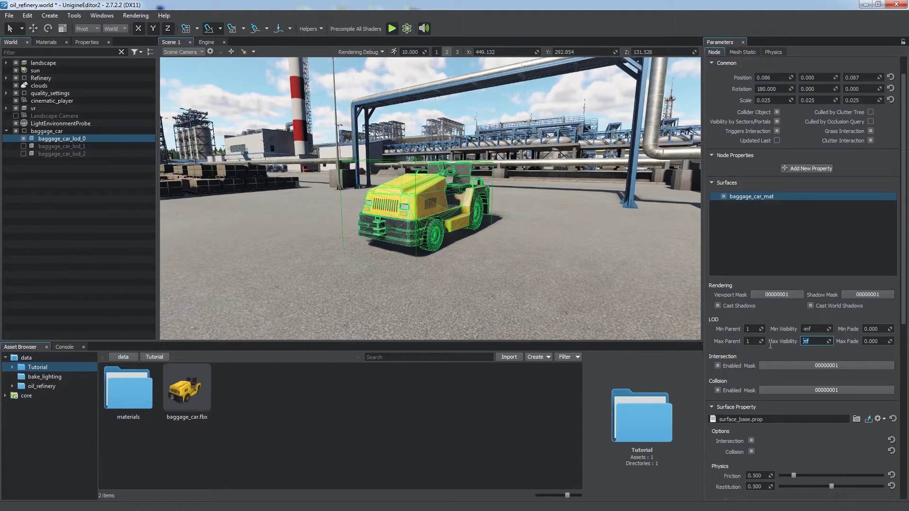
type("5")
key("Return")
right_click_drag(451, 241, 470, 302, "alt")
scroll(468, 258, "down", 5)
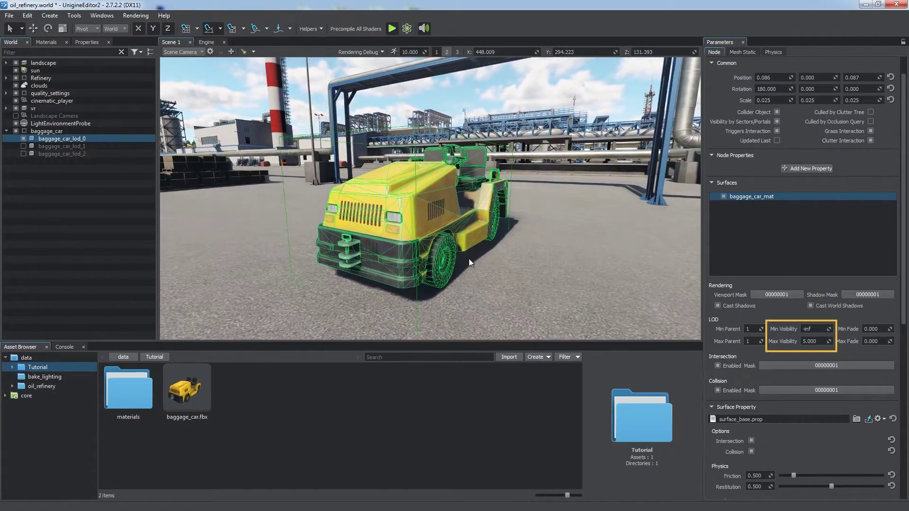
scroll(459, 195, "up", 3)
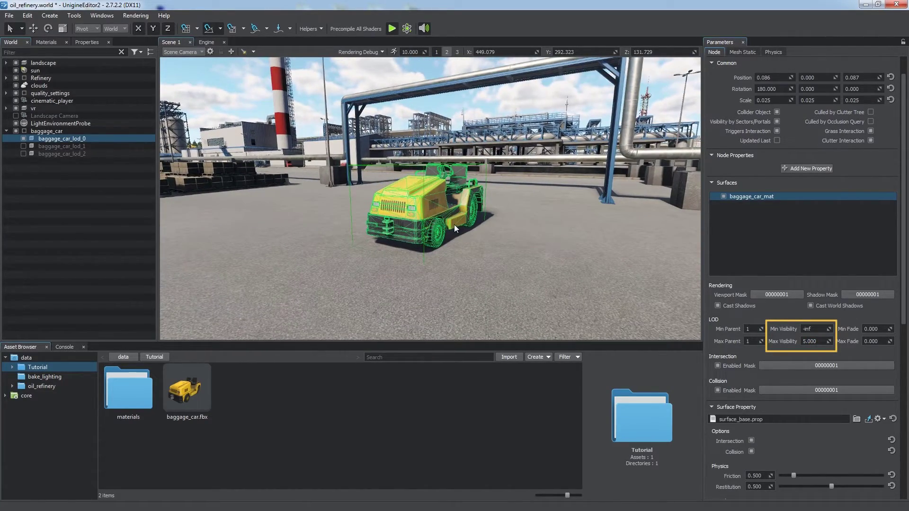
- Re-enable baggage_car_lod_1 and baggage_car_lod_2, and give baggage_car_lod_1 a Min Visibility of 5 and Max Visibility of 10
left_click(23, 147)
left_click(23, 154)
left_click(61, 146)
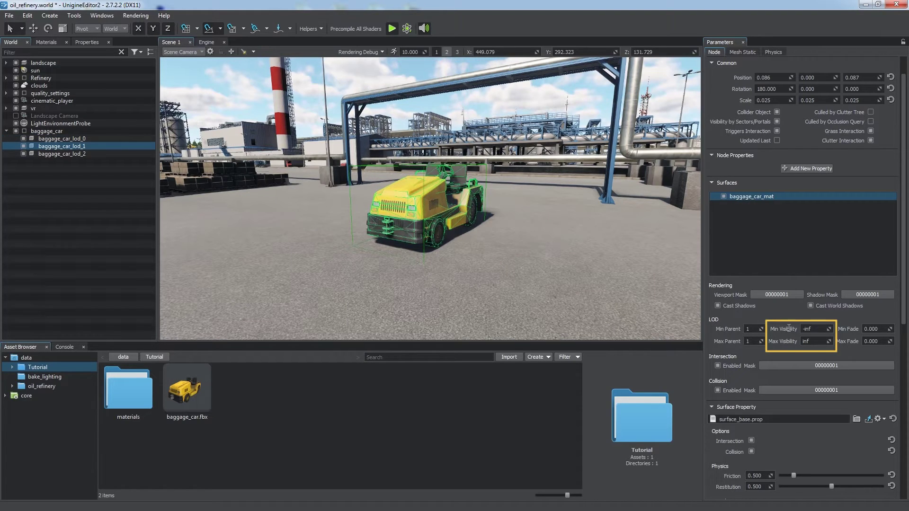
type("5")
left_click_drag(818, 329, 762, 340)
type("10")
key("Return")
- Set the Min Visibility of baggage_car_lod_2 to 10 and check the switching of all three LODs at different camera distances
left_click(62, 154)
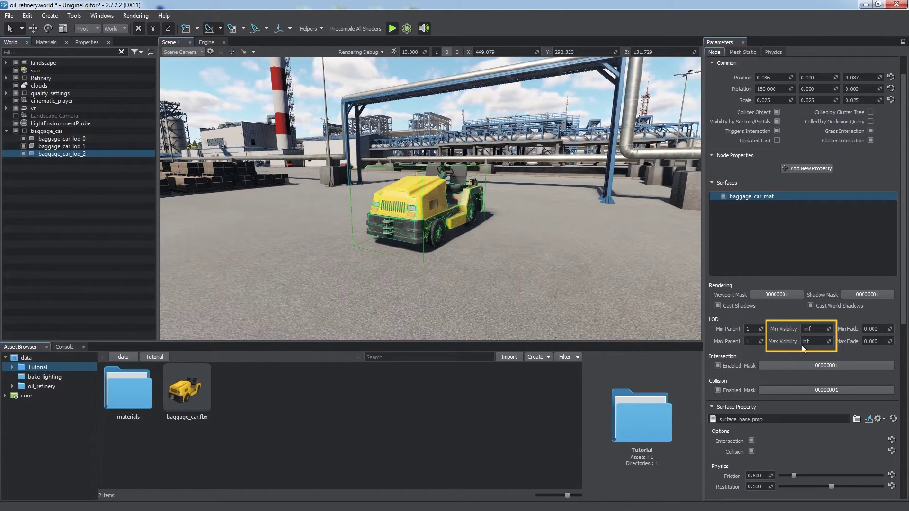
left_click_drag(816, 329, 759, 325)
type("10")
key("Return")
left_click(61, 139, "shift")
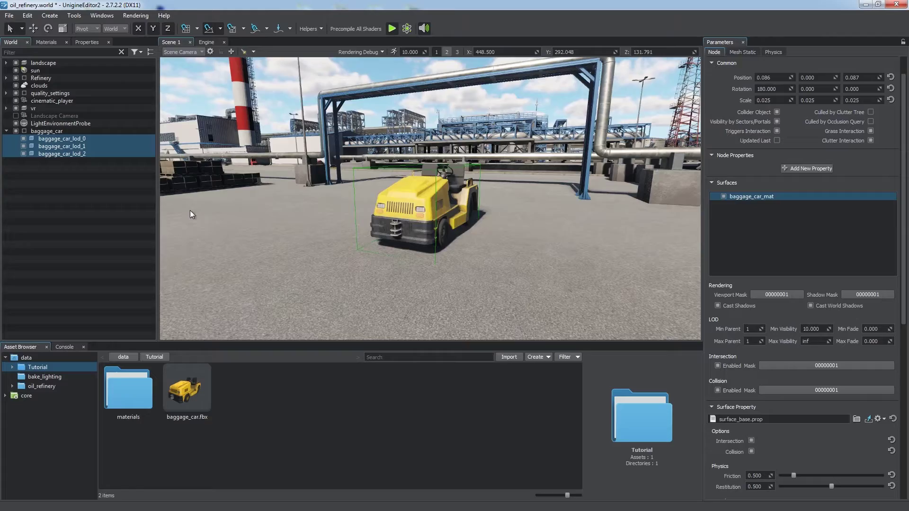
right_click_drag(476, 193, 438, 269, "alt")
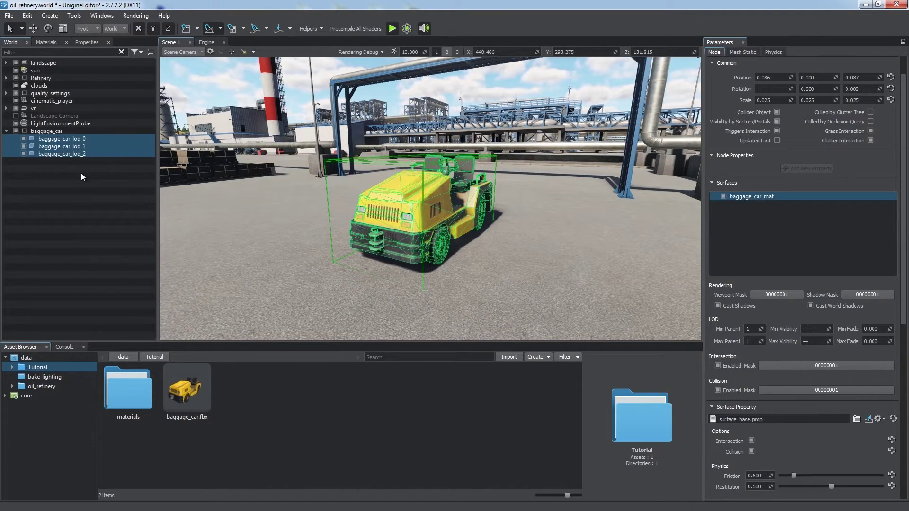
left_click(81, 173)
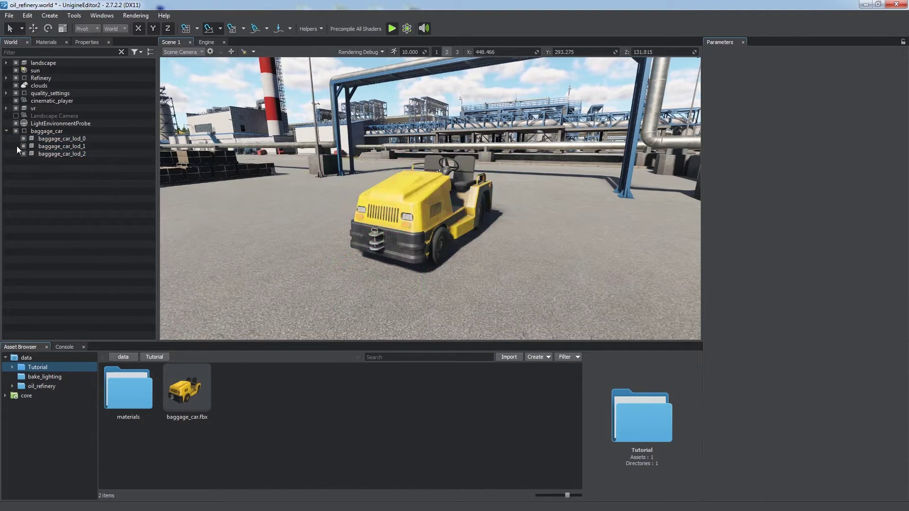
- Select baggage_car_lod_0 and enable the LOD Smooth Fading rendering feature
left_click(44, 138)
left_click(135, 16)
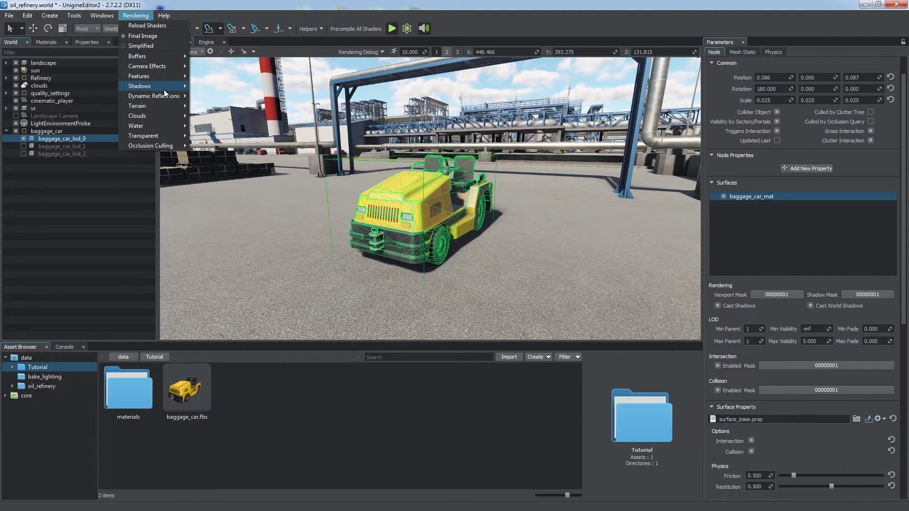
mouse_move(176, 77)
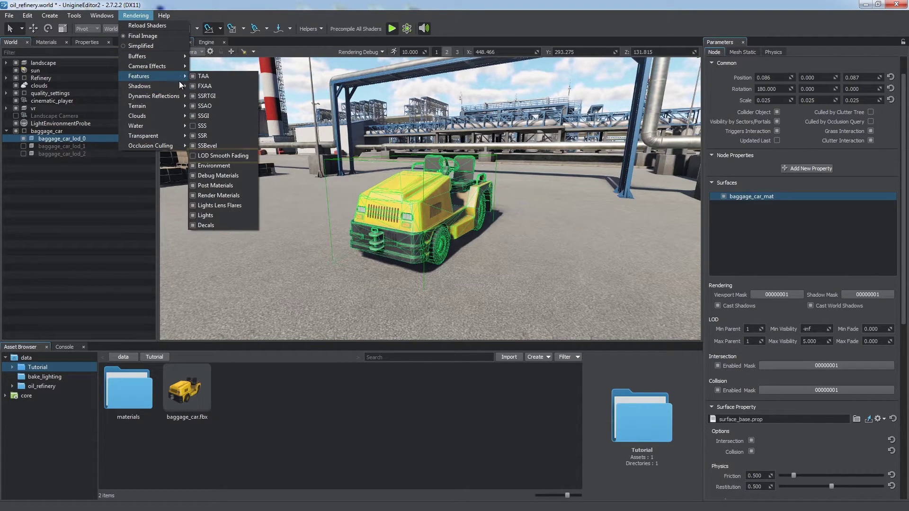
left_click(222, 155)
- Set the Max Fade of baggage_car_lod_0 to 3 and check the fading at different camera distances
double_click(869, 341)
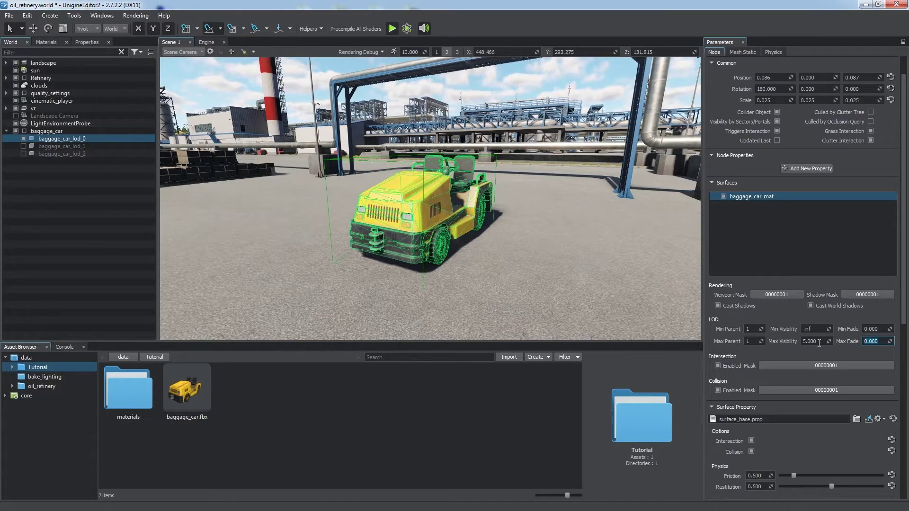
type("3")
key("Return")
left_click_drag(467, 237, 470, 239, "alt")
right_click_drag(470, 239, 445, 242, "alt")
left_click(106, 189)
- Set Min Fade and Max Fade to 3 for baggage_car_lod_1 and baggage_car_lod_2 together, and check the LOD transitions in the view
left_click(61, 145)
left_click(61, 154, "shift")
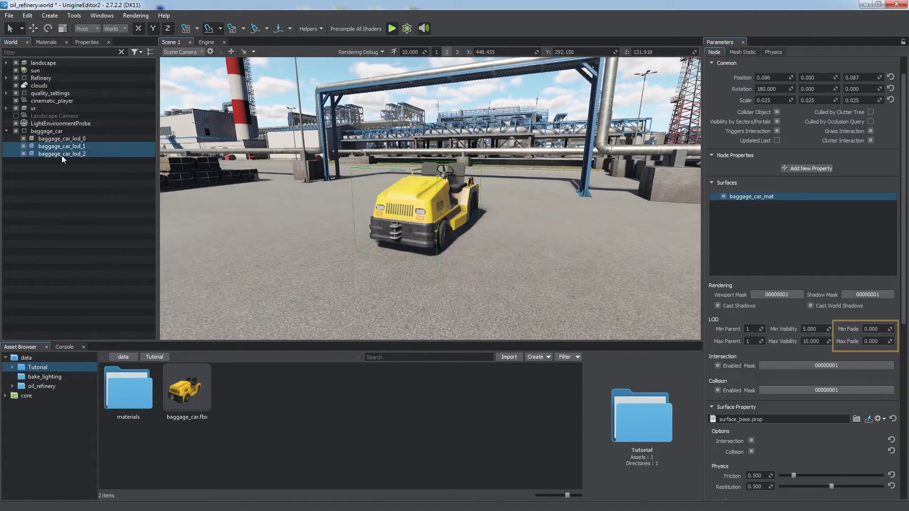
left_click_drag(879, 328, 837, 328)
type("3")
key("Tab")
type("3")
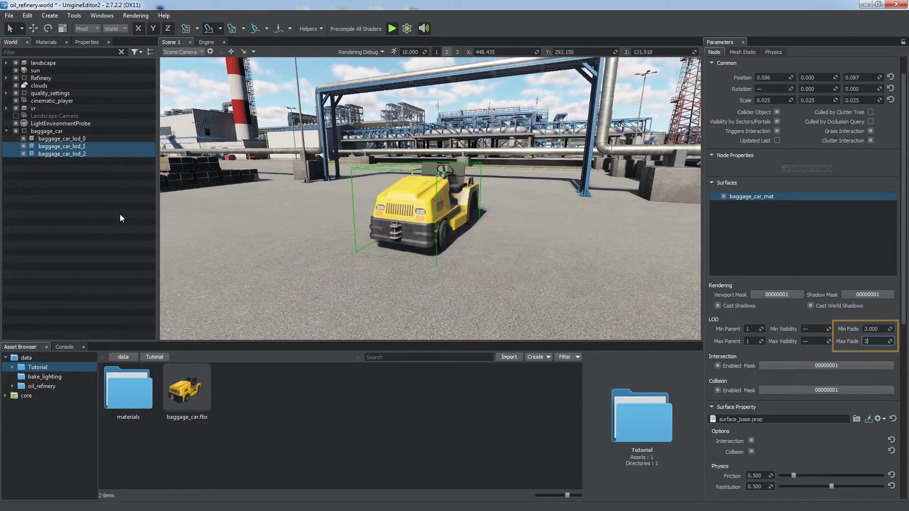
left_click(120, 214)
right_click_drag(422, 232, 382, 202, "alt")
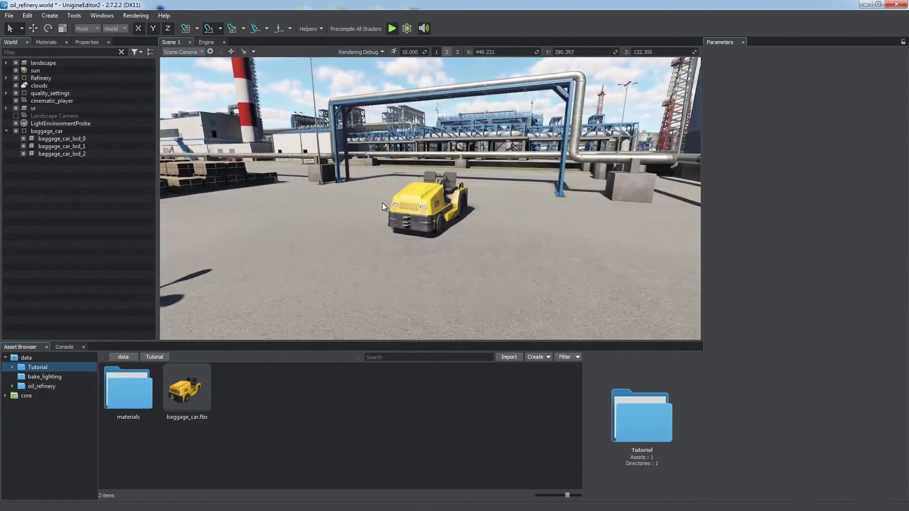
right_click_drag(382, 202, 378, 271, "alt")
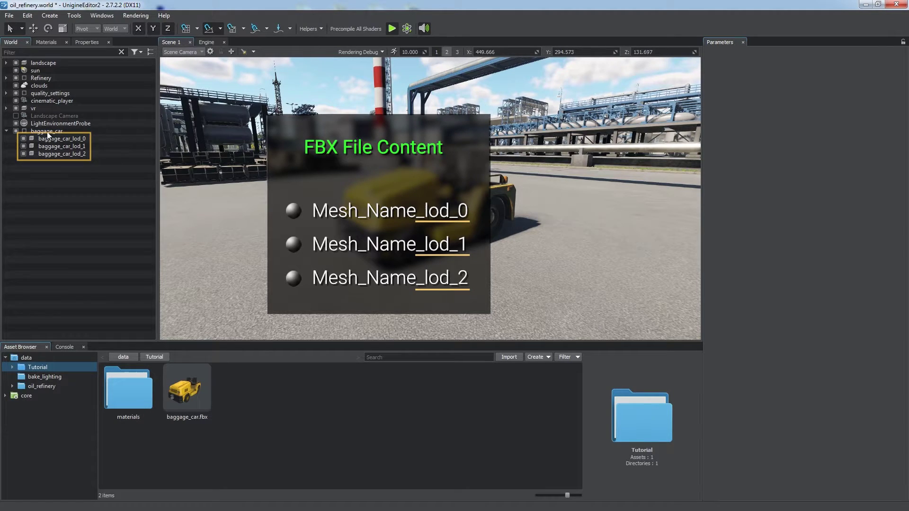
- Delete the baggage_car node with its LOD meshes from the world
left_click(47, 131)
key("Delete")
- Enable Combine by Postfixes for baggage_car.fbx and apply Min Visibility values of 5 for _lod_1 and 10 for _lod_2
left_click(167, 377)
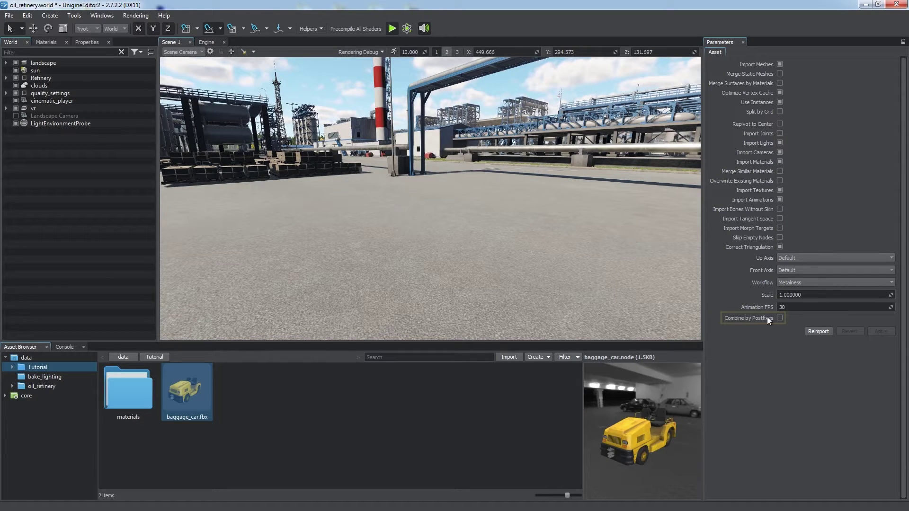
left_click(779, 318)
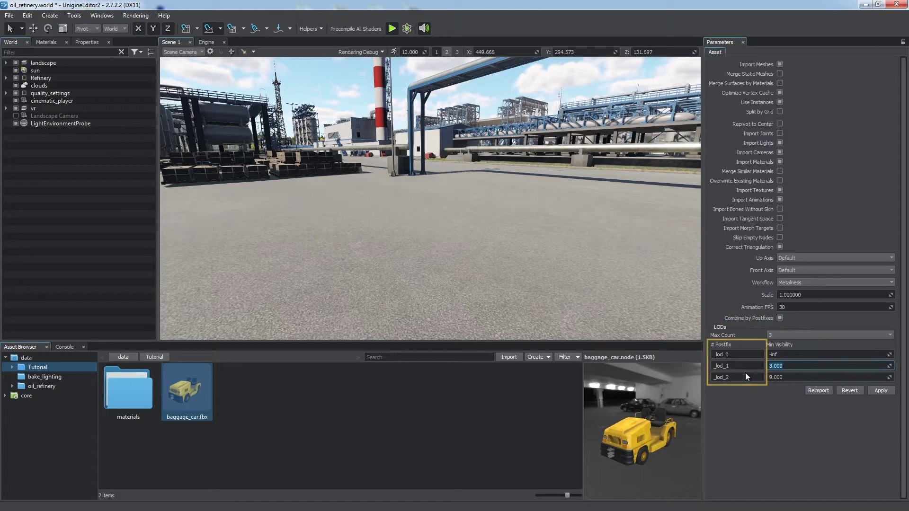
type("5")
left_click_drag(790, 377, 734, 378)
type("10")
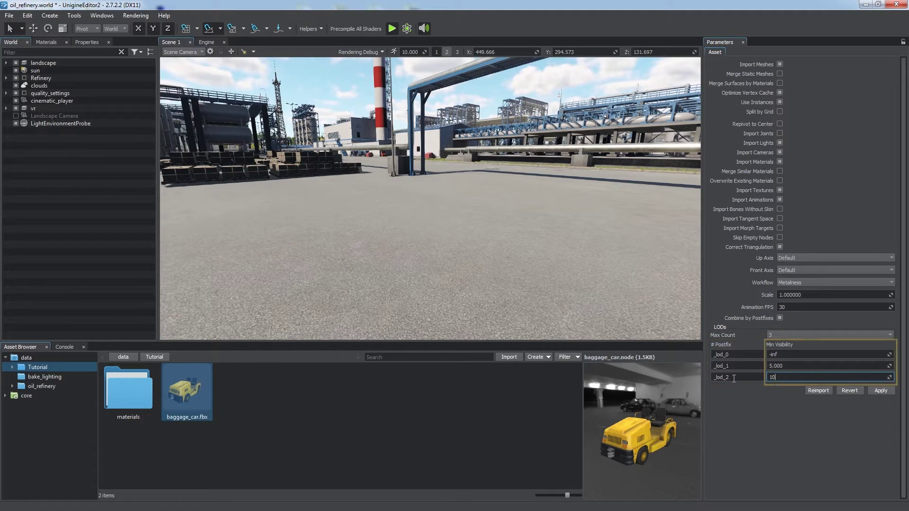
key("Return")
left_click(879, 389)
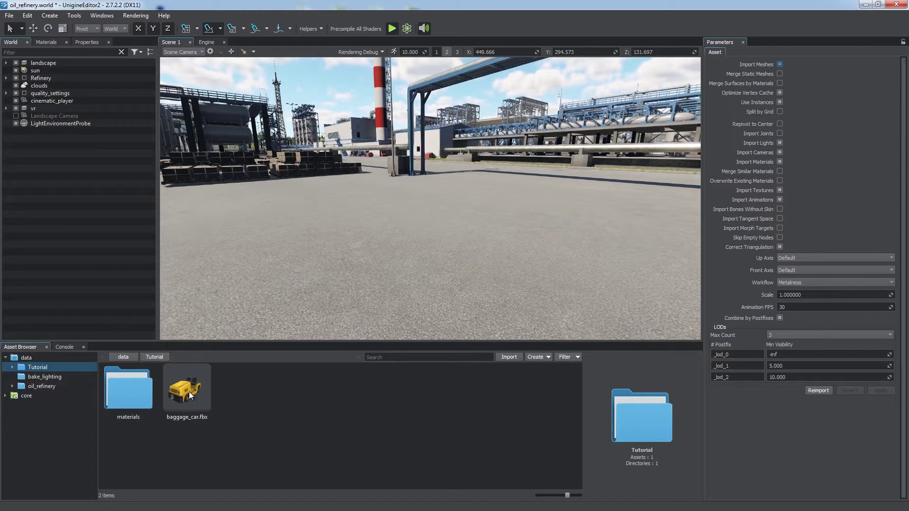
- Place the reimported baggage_car.fbx in the yard, select its child mesh and inspect its LOD surfaces in the view
left_click_drag(189, 391, 437, 245)
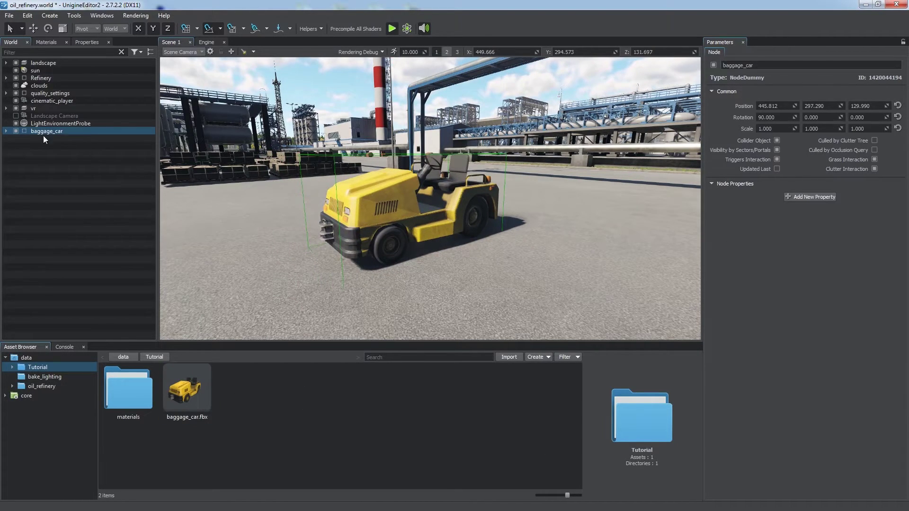
left_click(6, 131)
left_click(58, 139)
left_click_drag(370, 208, 460, 179, "alt")
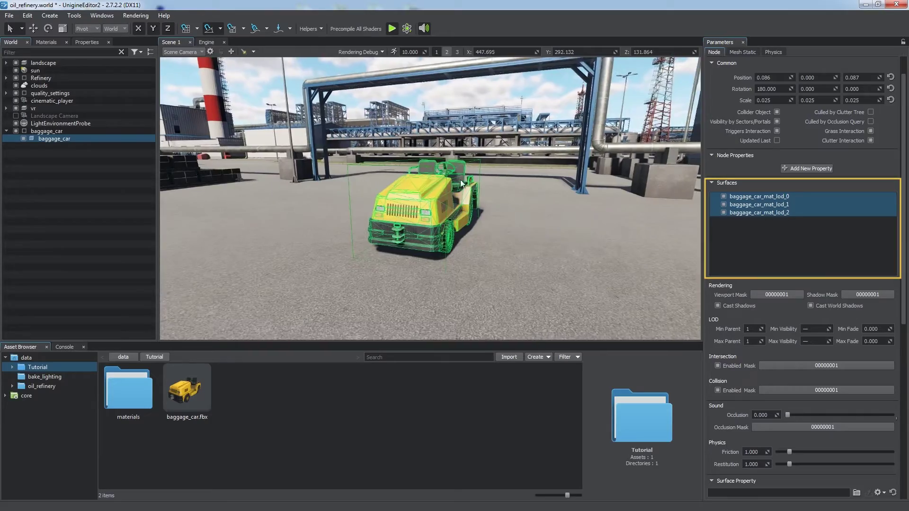
right_click_drag(460, 180, 359, 348, "alt")
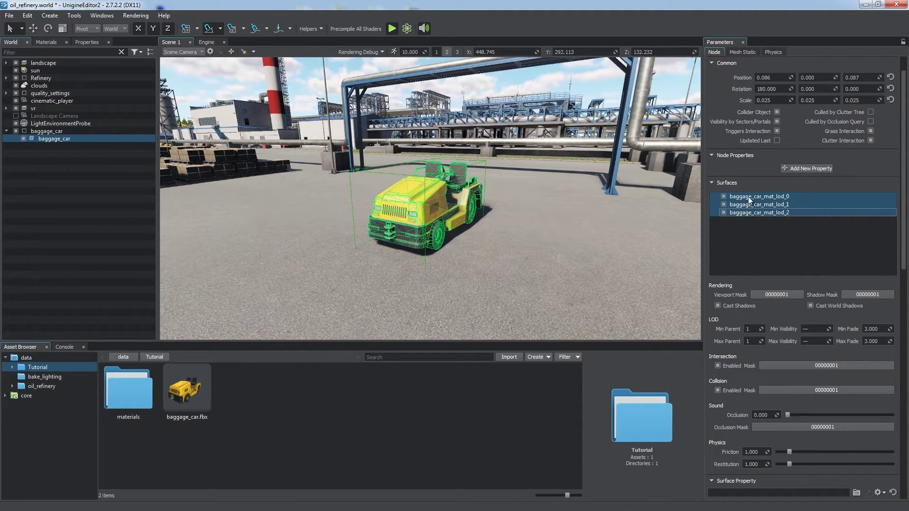
- Disable Intersection and Collision for the surfaces baggage_car_mat_lod_0 and baggage_car_mat_lod_1
left_click(748, 197)
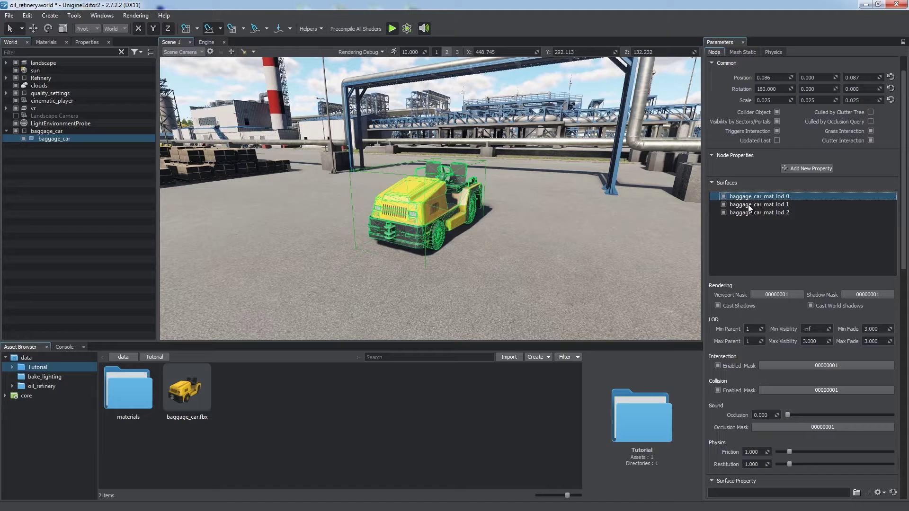
left_click(748, 205, "ctrl")
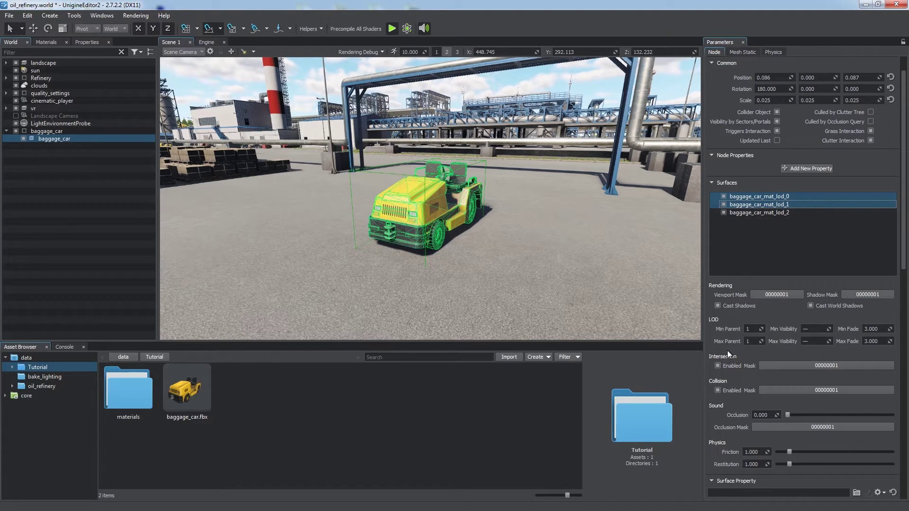
left_click(725, 362)
left_click(726, 390)
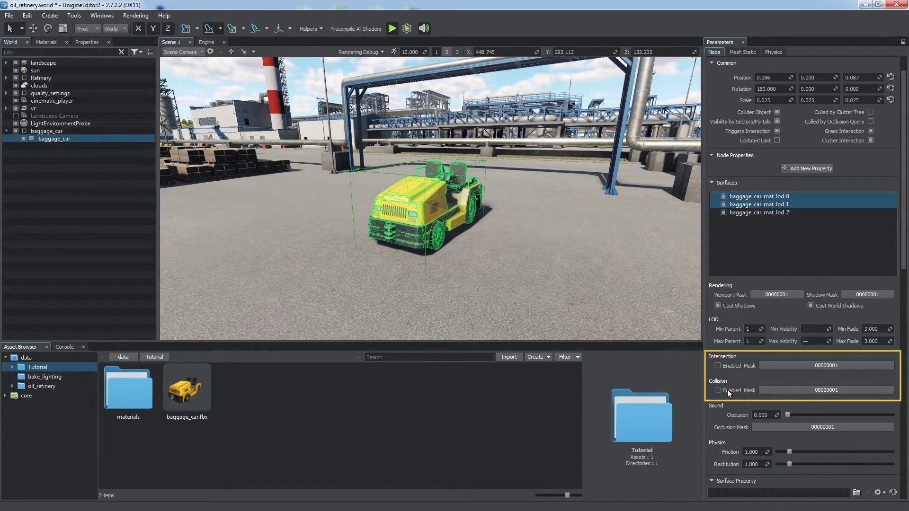
- Open the Impostors Creator for the baggage_car mesh and choose a Phi value of 16
left_click(759, 213)
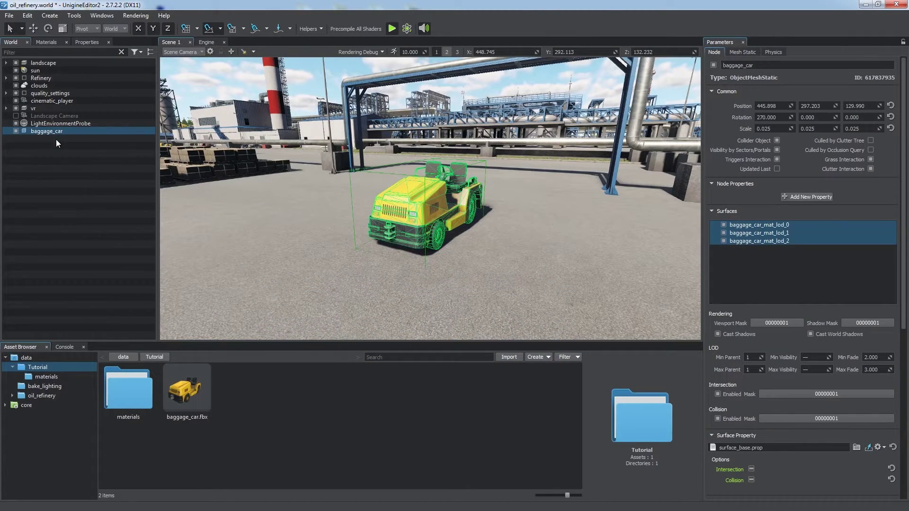
left_click(74, 16)
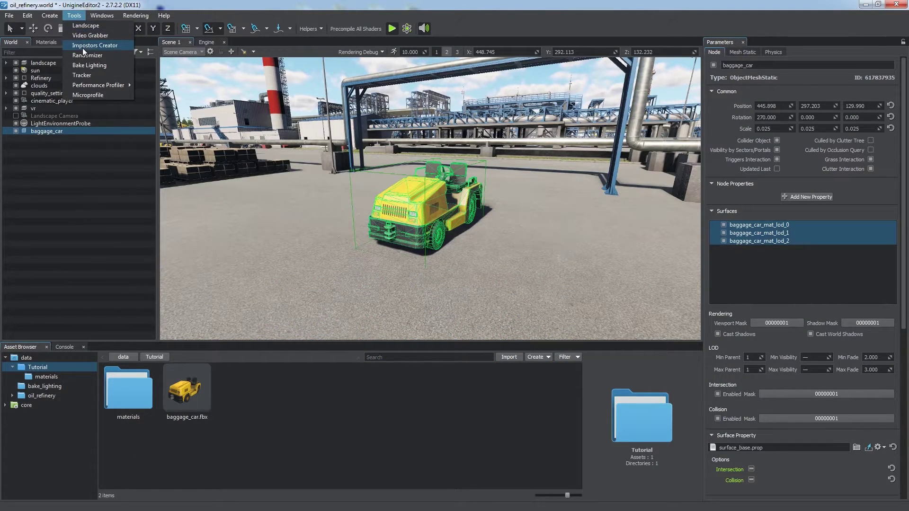
left_click(85, 48)
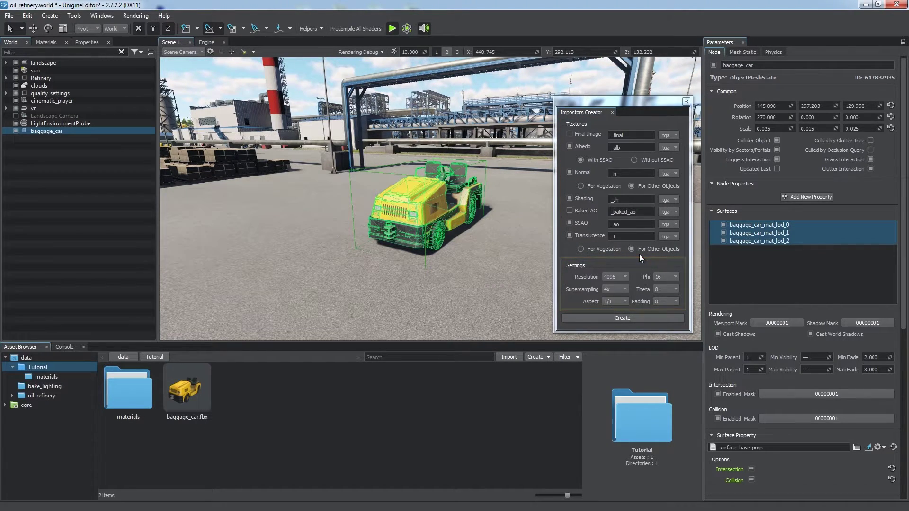
left_click(672, 277)
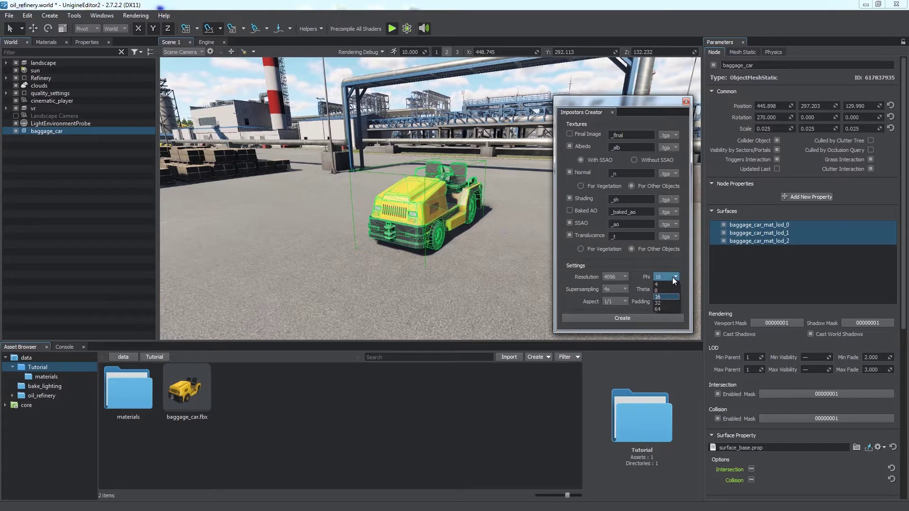
left_click(670, 295)
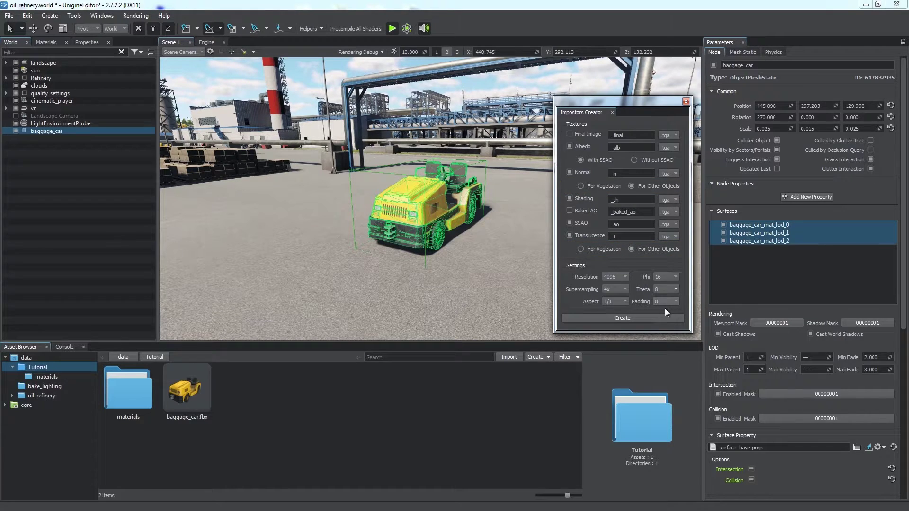
- Start creating the impostor and add an Impostors folder inside Tutorial for its images
left_click(626, 316)
double_click(503, 175)
left_click(685, 142)
left_click(691, 157)
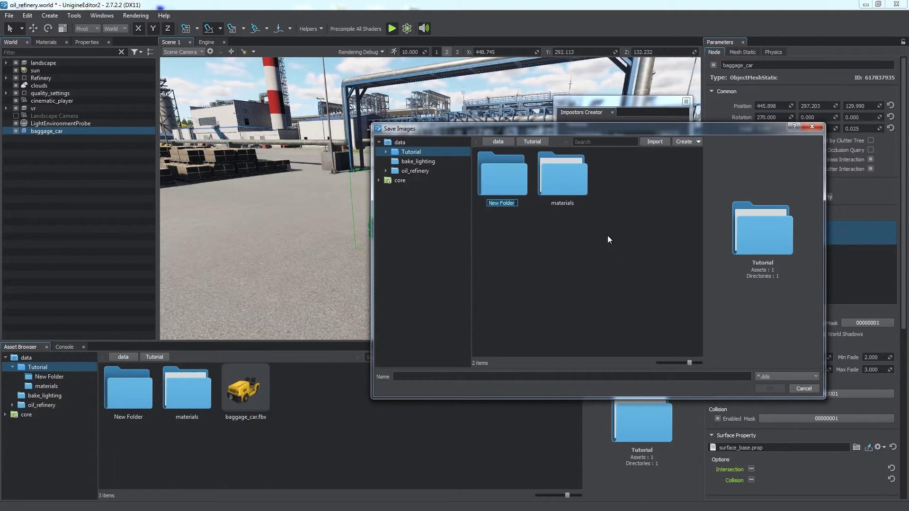
type("Impostors")
key("Return")
- Save the impostor images in the Impostors folder as baggage_car_impostor and close the Impostors Creator
left_click(556, 376)
type("baggage_car")
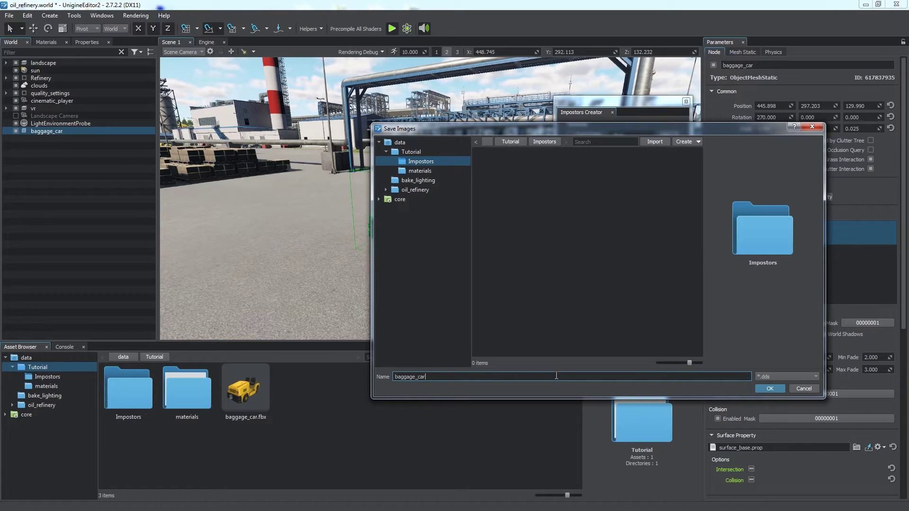
type("_imposto")
key("Return")
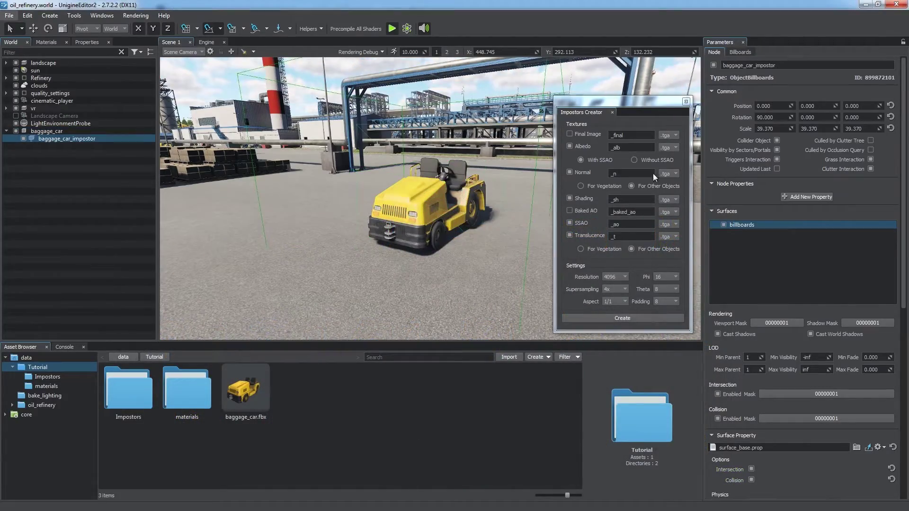
left_click(685, 102)
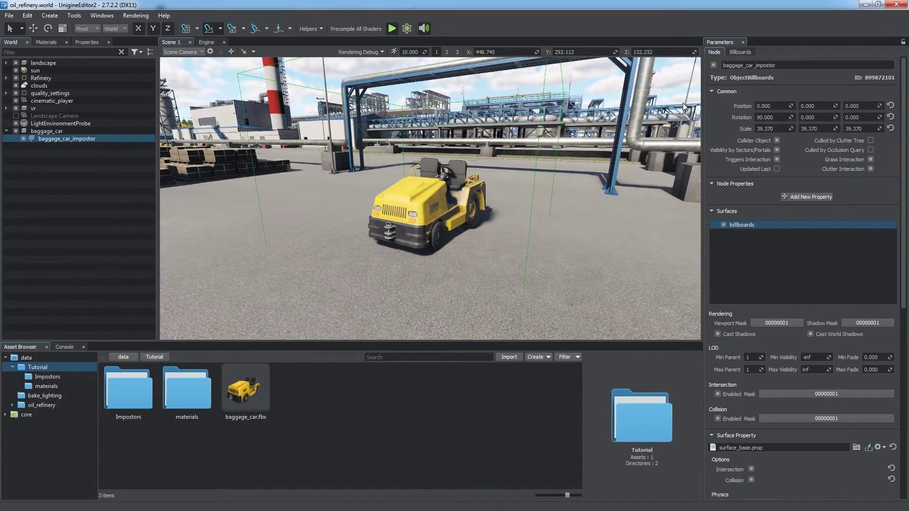
- Move baggage_car_impostor beside the original car and compare the two from a distance and up close
key("w")
left_click_drag(474, 237, 470, 277)
key("q")
scroll(469, 277, "down", 5)
scroll(470, 282, "down", 3)
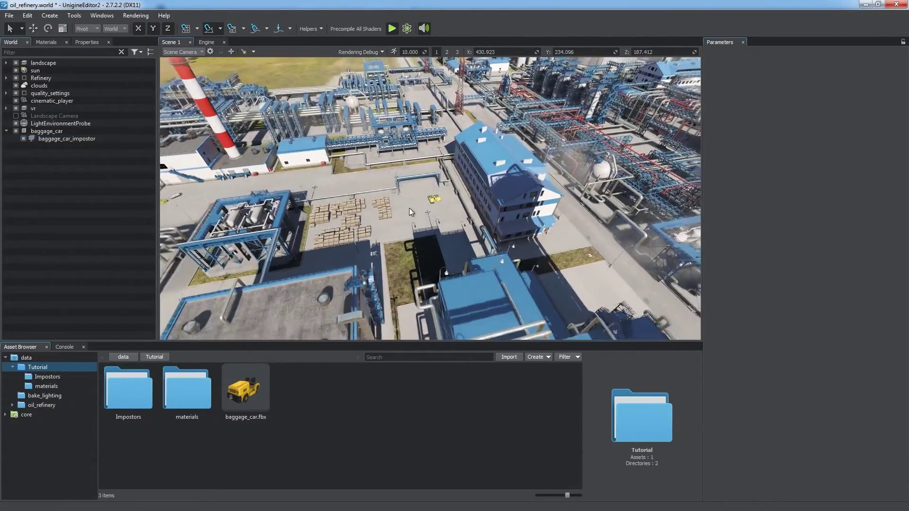
left_click_drag(410, 211, 436, 223, "alt")
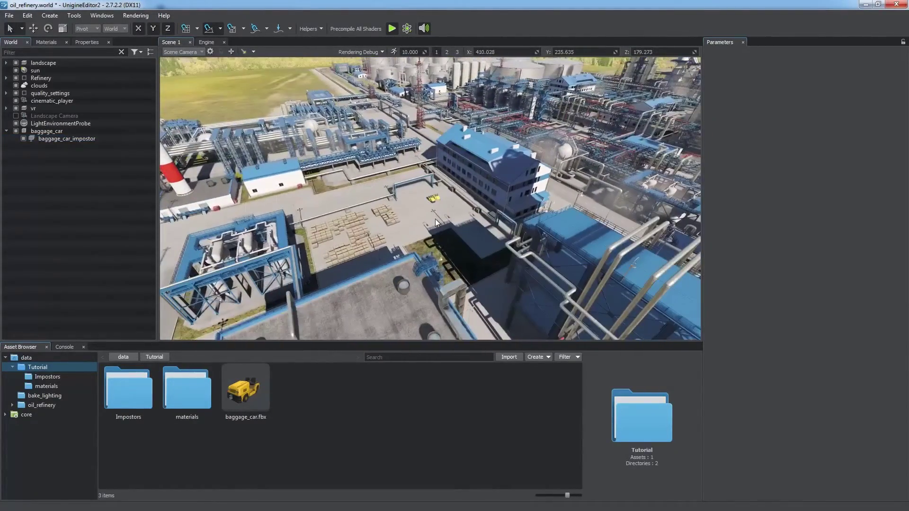
right_click_drag(436, 220, 495, 334, "alt")
left_click_drag(495, 334, 468, 209, "alt")
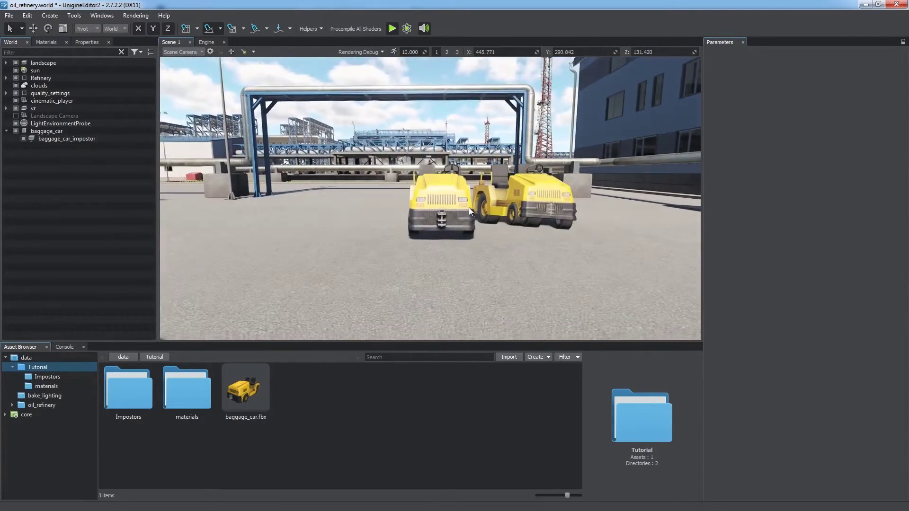
right_click_drag(468, 211, 495, 219)
- Set Max Visibility 60 and Max Fade 15 for baggage_car_mat_lod_2, and Min Visibility 60 and Min Fade 15 for the impostor's billboards surface
left_click(60, 131)
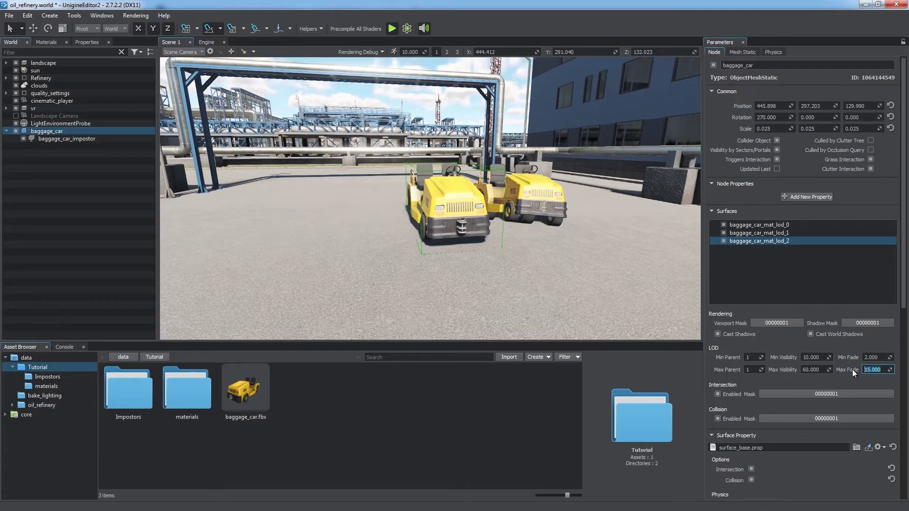
left_click(80, 139)
type("15")
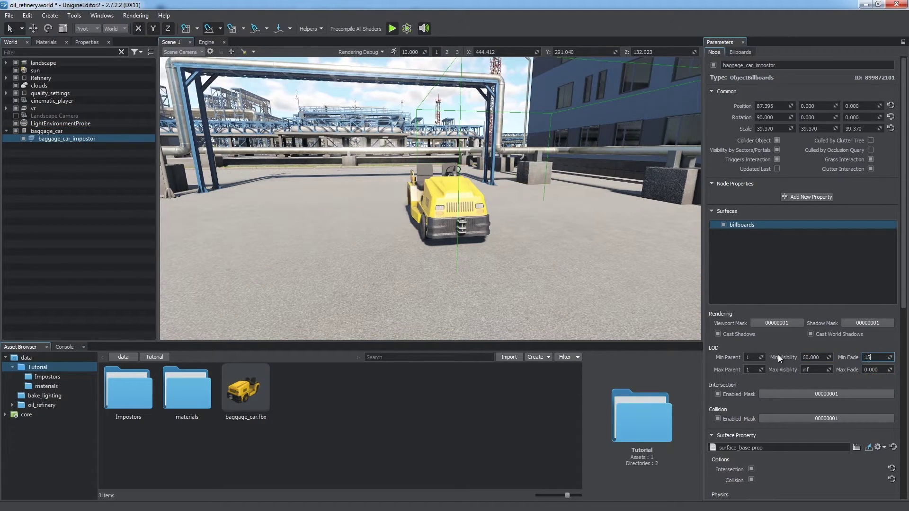
key("Return")
left_click(226, 223)
- Examine the baggage car up close and from far above the yard to check its switch to the impostor
left_click_drag(411, 199, 438, 252, "alt")
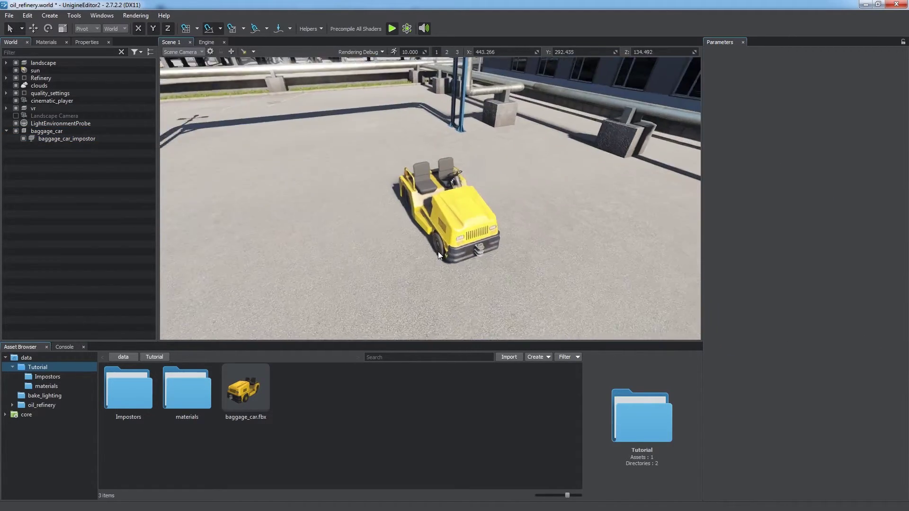
right_click_drag(438, 251, 322, 378, "alt")
left_click_drag(322, 378, 453, 220, "alt")
right_click_drag(453, 220, 482, 224)
double_click(47, 130)
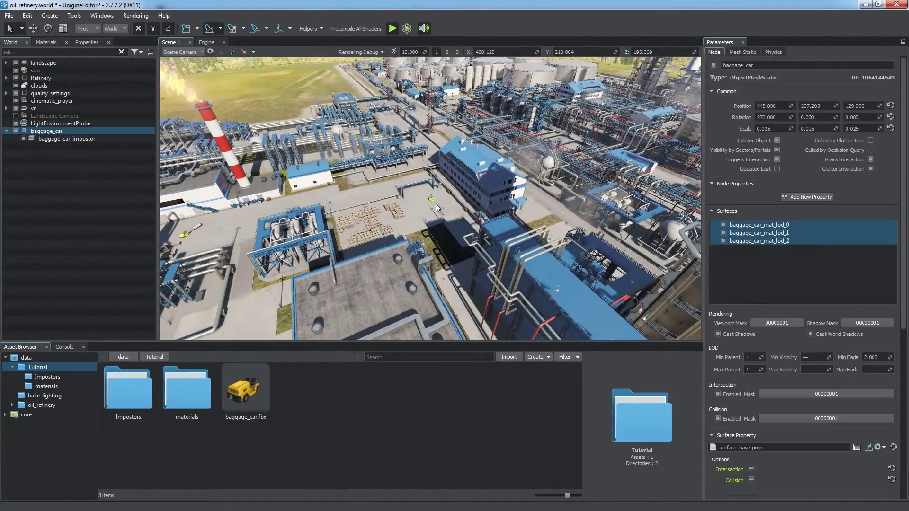
right_click_drag(486, 273, 464, 212)
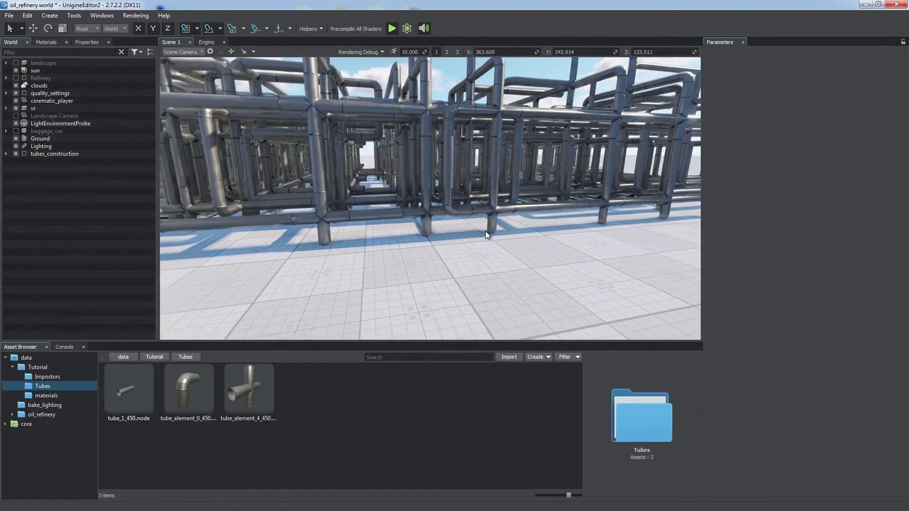
- Inspect the tubes_construction assembly by selecting a large group of its tube node references and clearing the selection
key("e")
right_click_drag(485, 232, 342, 123)
key("s")
left_click_drag(343, 123, 662, 230)
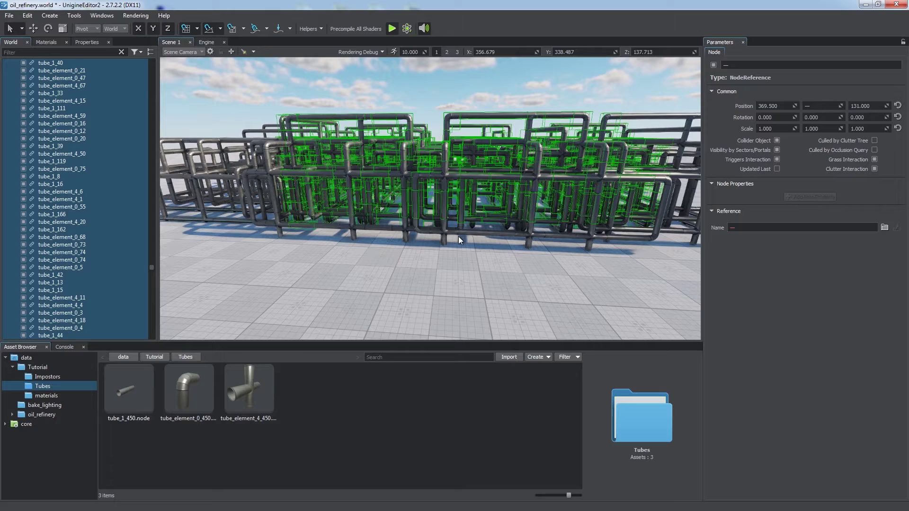
right_click_drag(458, 237, 203, 157)
left_click(148, 53)
left_click(102, 218)
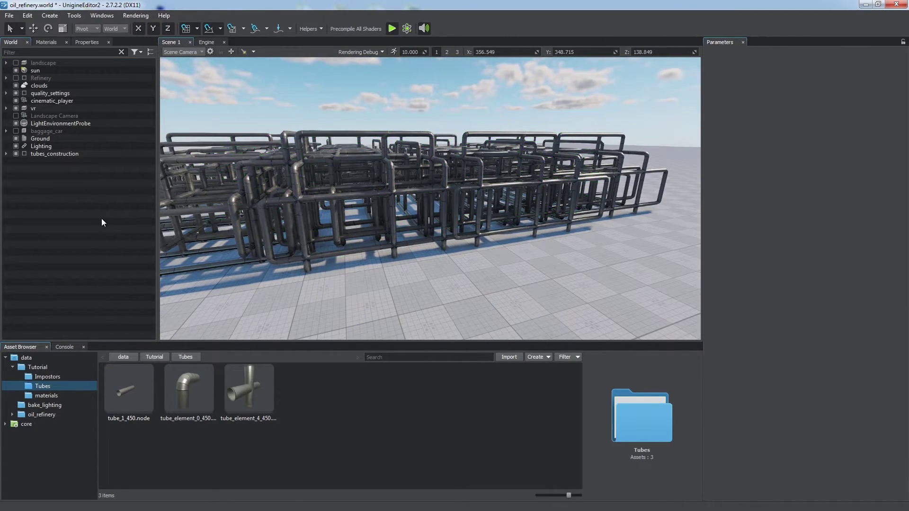
right_click_drag(382, 261, 372, 265)
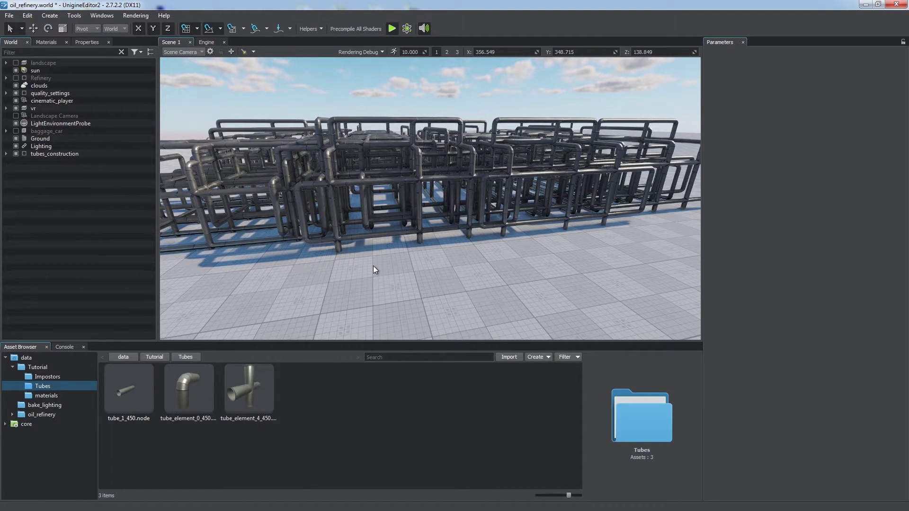
- Place a node-type World Cluster on the ground beside the tube construction and open its cluster parameters
left_click(58, 16)
mouse_move(70, 54)
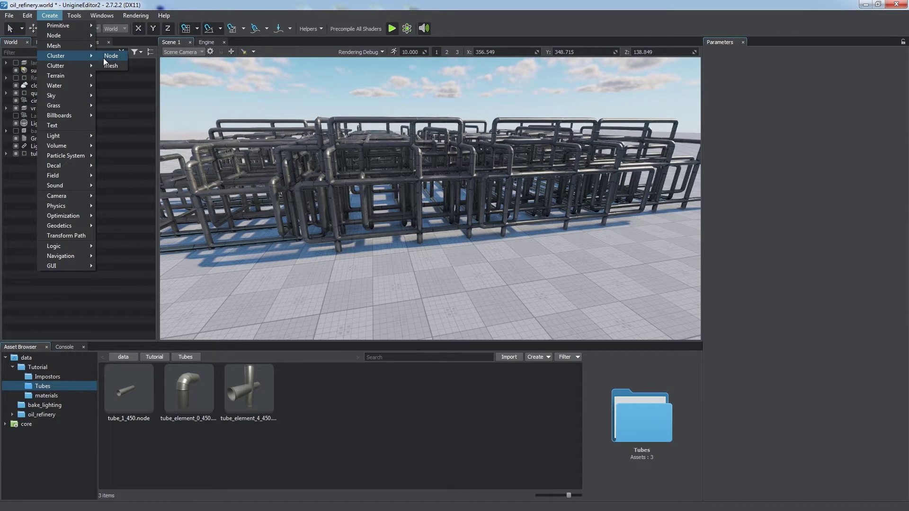
left_click(108, 56)
left_click(505, 242)
scroll(530, 252, "up", 2)
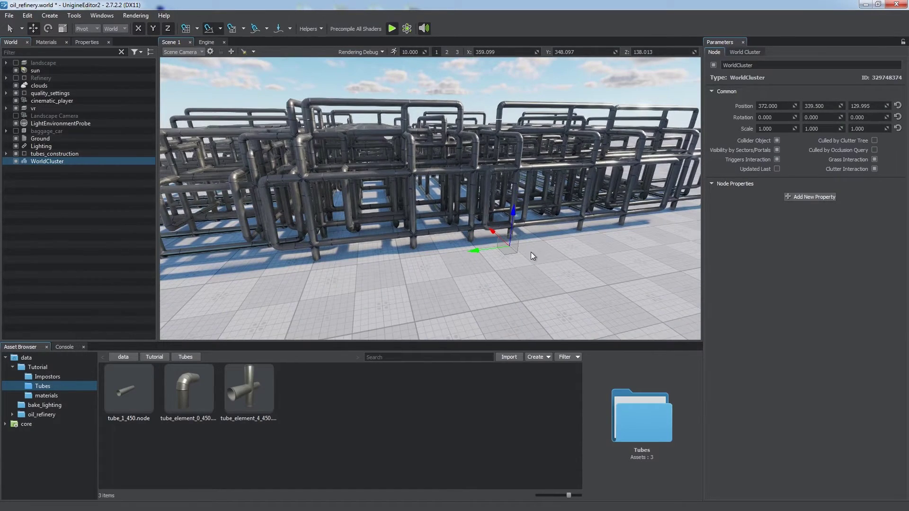
left_click(741, 53)
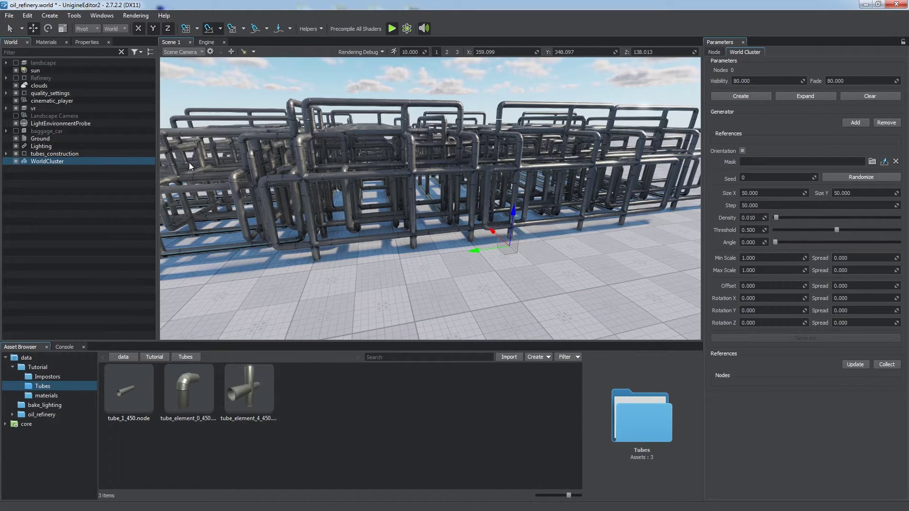
- Make tubes_construction a child of WorldCluster and list its tube nodes
left_click(38, 153)
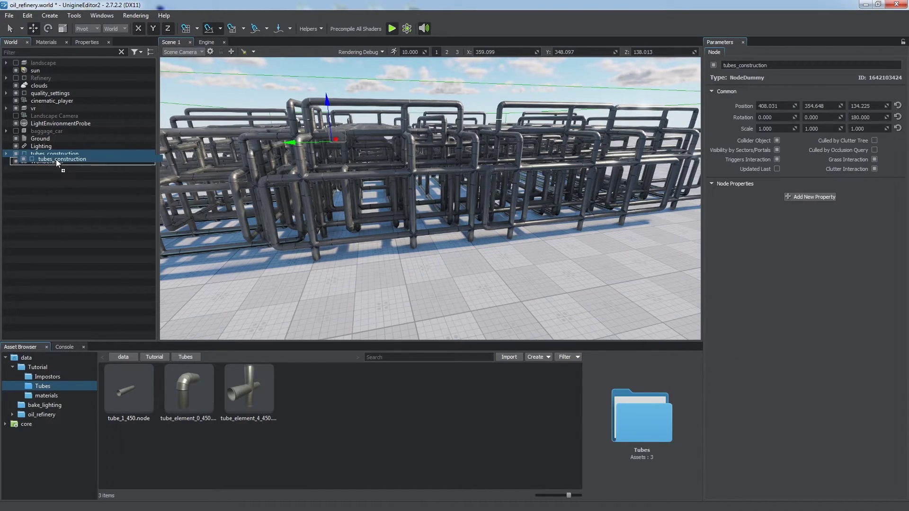
left_click_drag(56, 159, 55, 159)
left_click(13, 161)
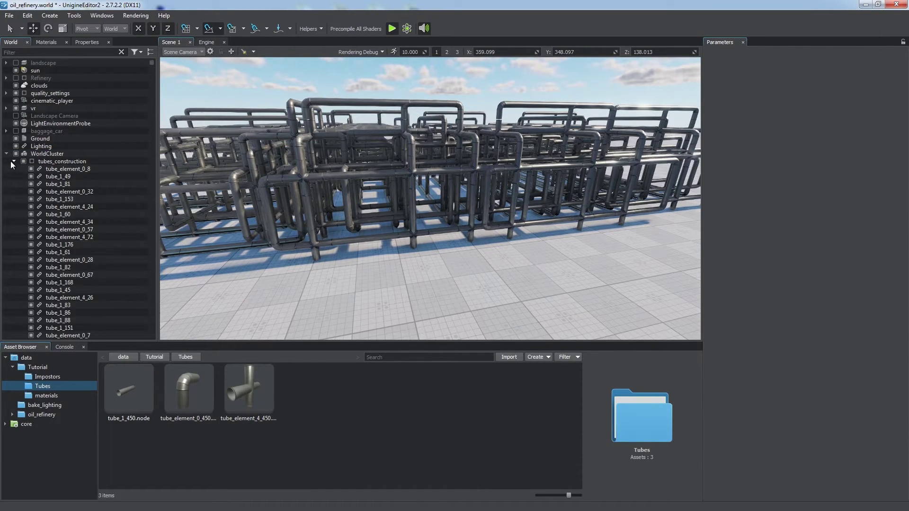
- Move all tube nodes out of tubes_construction directly under WorldCluster and delete the emptied tubes_construction node
left_click(75, 169)
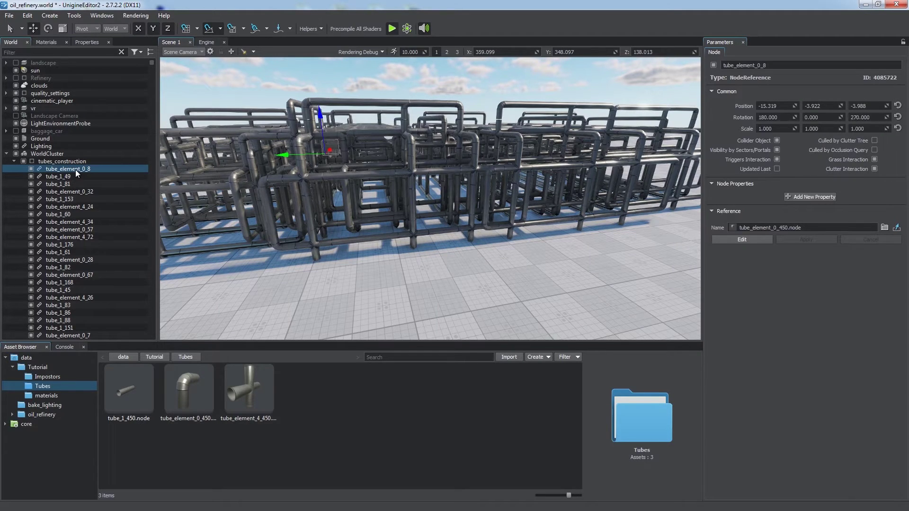
key("shift+End")
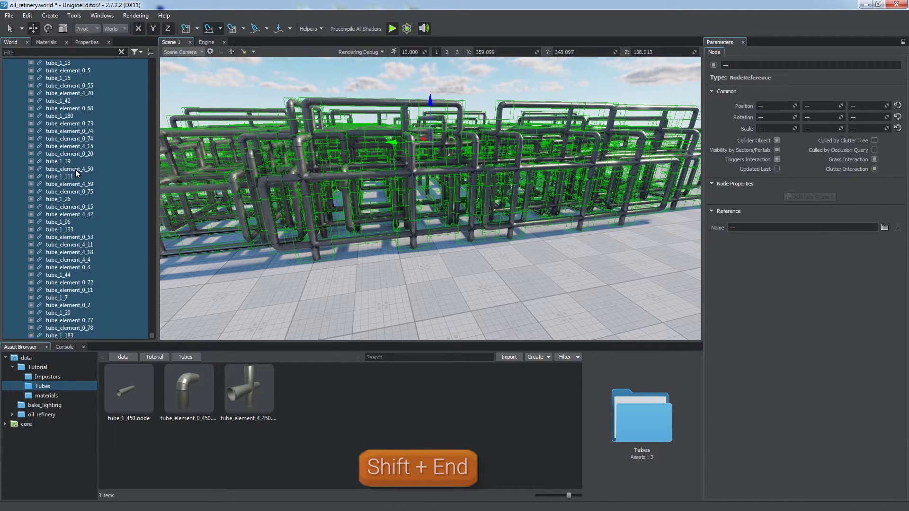
key("ctrl+shift+p")
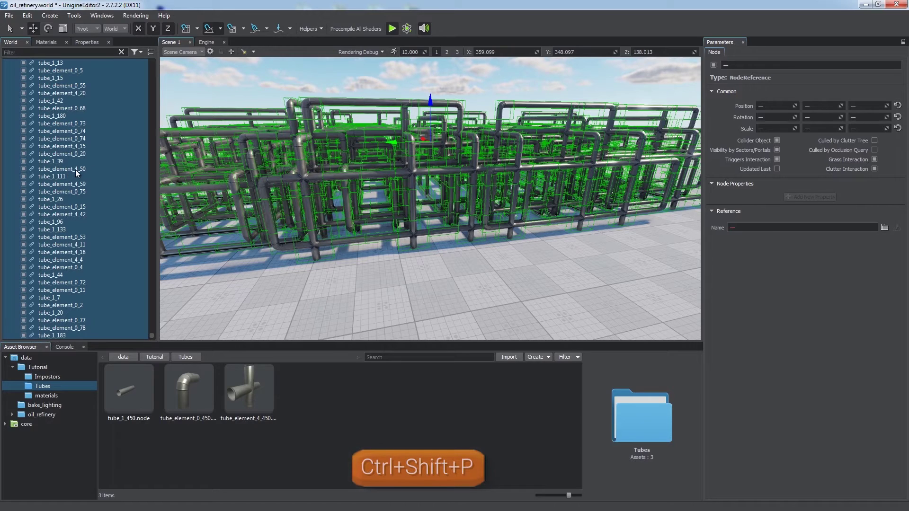
left_click_drag(151, 334, 156, 70)
left_click(66, 160)
key("Delete")
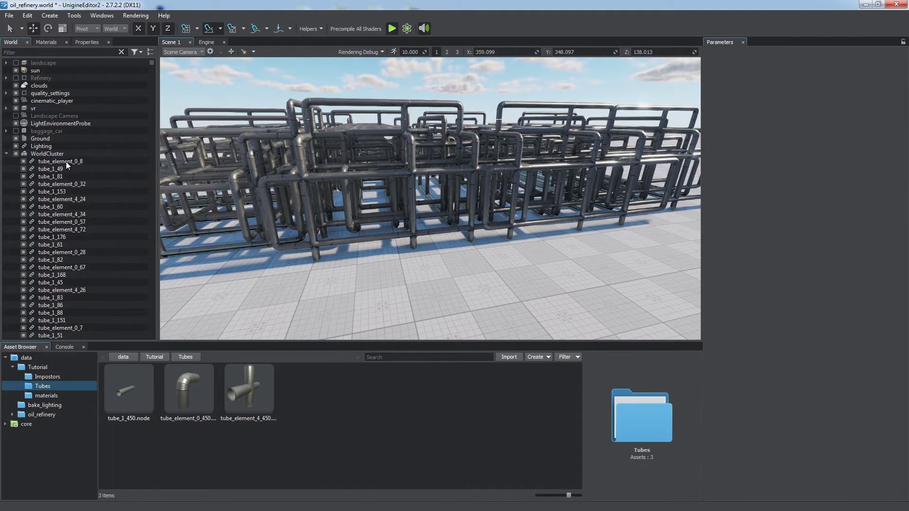
- Build the cluster from WorldCluster's child tube nodes
right_click_drag(265, 200, 318, 200)
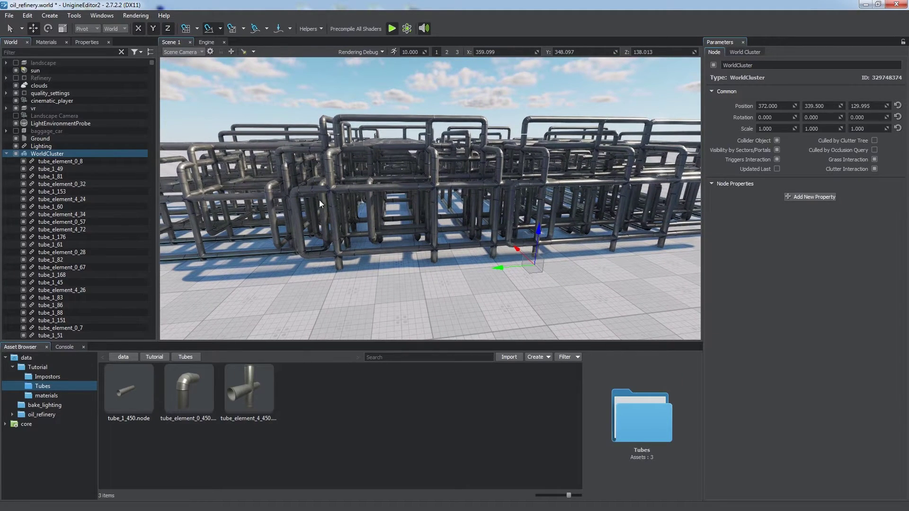
left_click(753, 53)
left_click(740, 96)
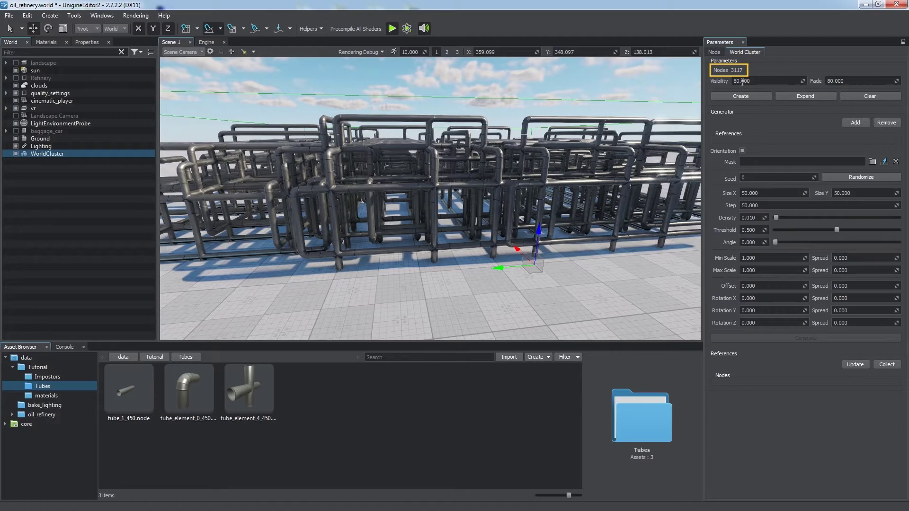
- Expand WorldCluster back into individual tube node references and select one of the tube elements
left_click_drag(570, 183, 510, 186, "alt")
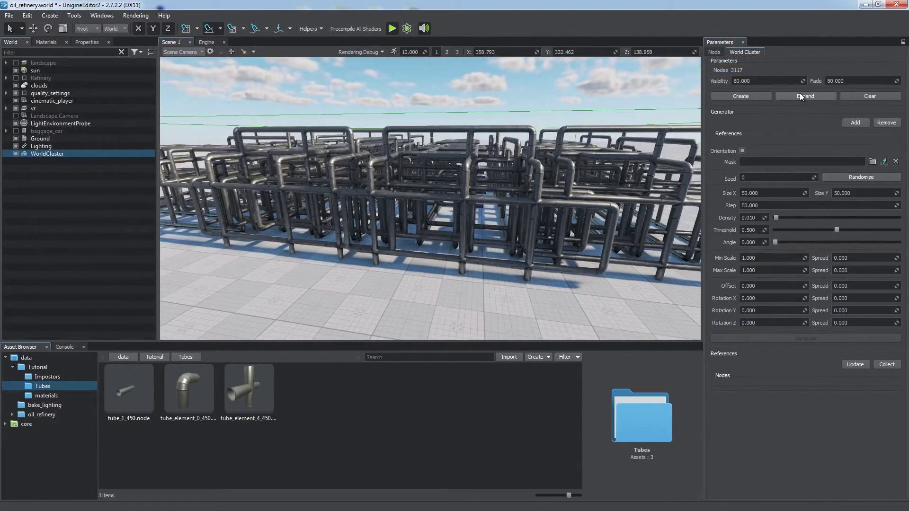
left_click(799, 96)
left_click(544, 208)
scroll(568, 218, "up", 3)
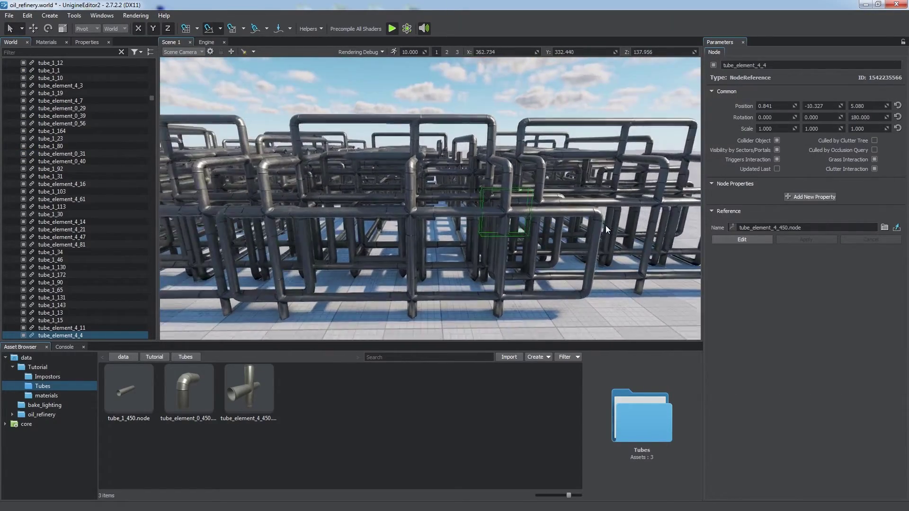
- Enable the DecalProj decal inside the tube_1_8 node reference and apply the change to its tube_1_450 node asset
key("w")
left_click(413, 208)
right_click_drag(416, 212, 425, 254)
left_click(412, 208)
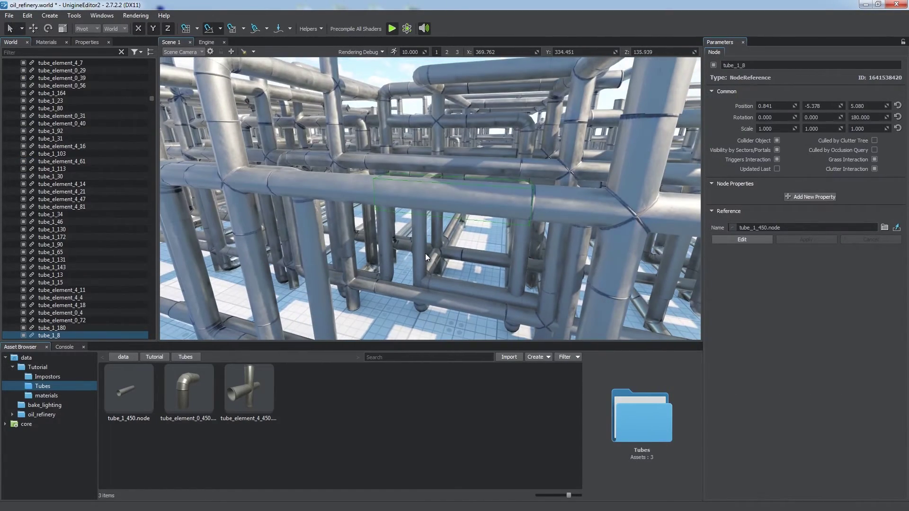
left_click(741, 239)
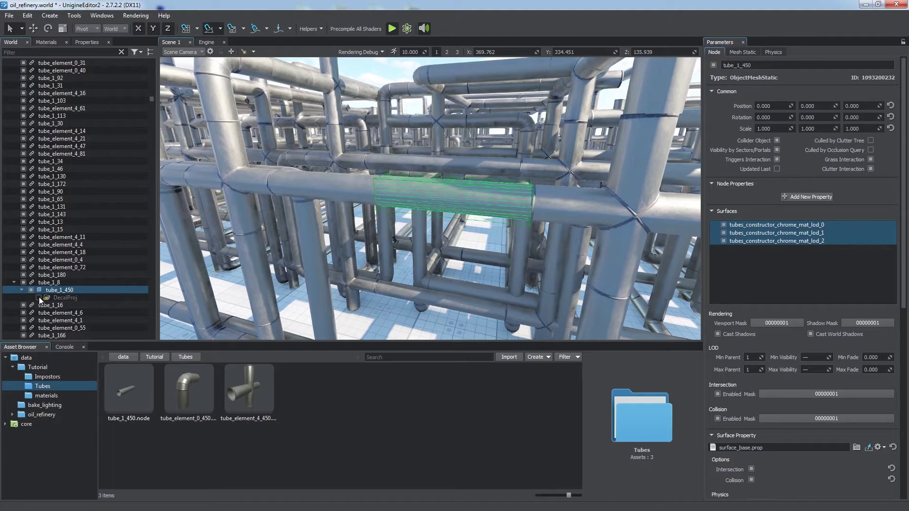
left_click(38, 298)
left_click(46, 282)
left_click(795, 239)
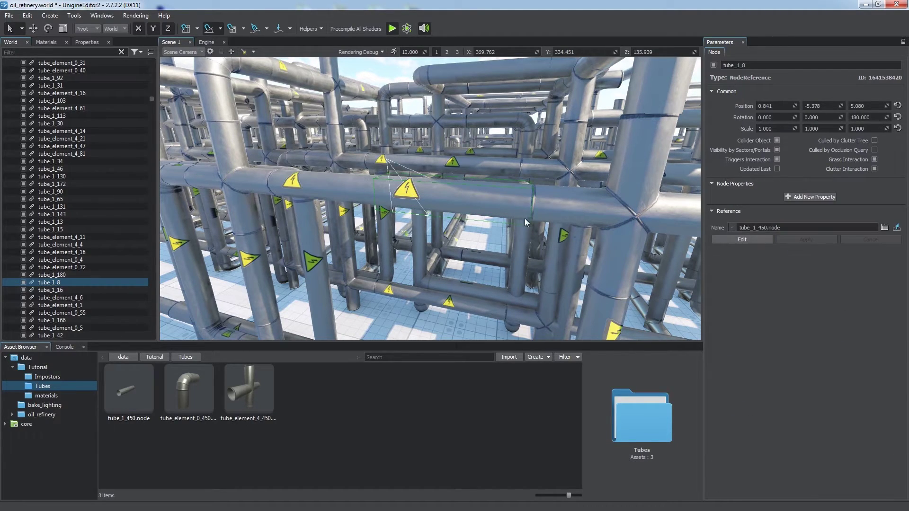
- Clear WorldCluster and add tube_1_450, tube_element_0_450 and tube_element_4_450 nodes as its generator references
left_click(151, 52)
left_click(47, 154)
left_click(853, 97)
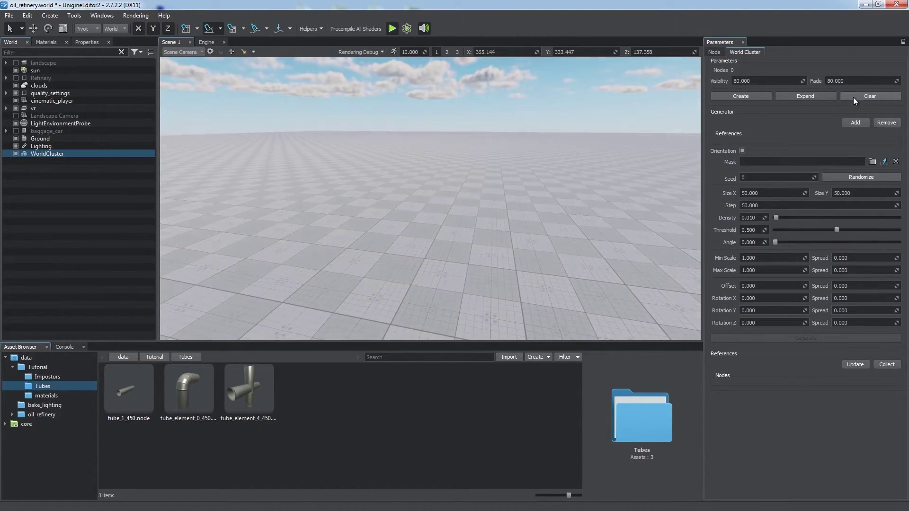
left_click(856, 123)
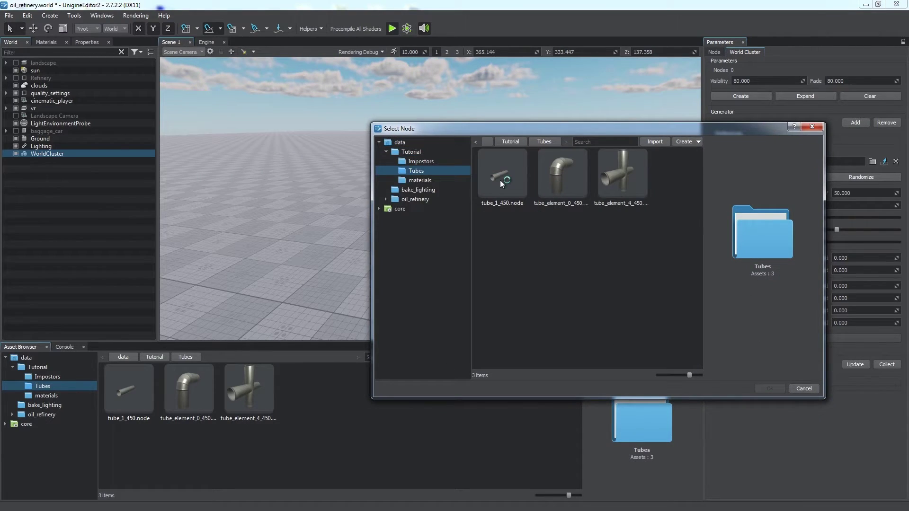
left_click(607, 181)
left_click(763, 389)
- Generate WorldCluster with 2500 nodes at density 1.000 from the three tube references and expand it into individual node references
left_click(798, 369)
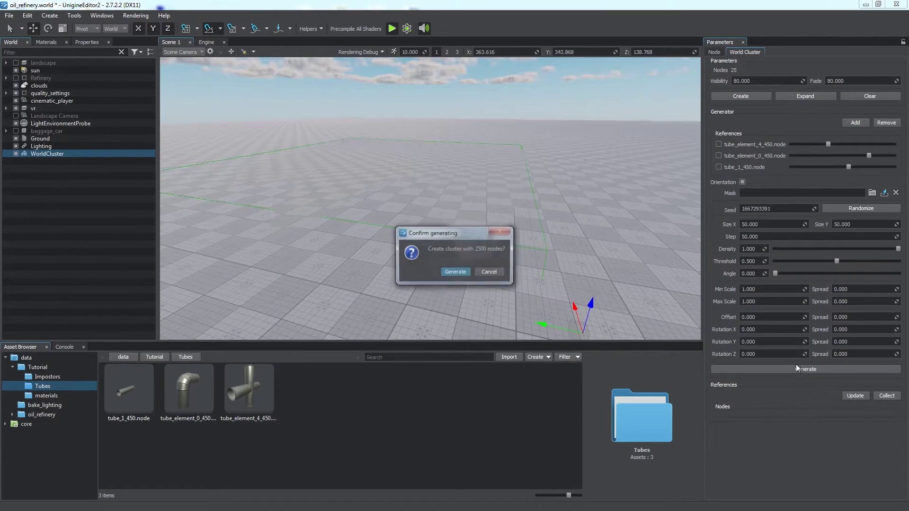
left_click(458, 273)
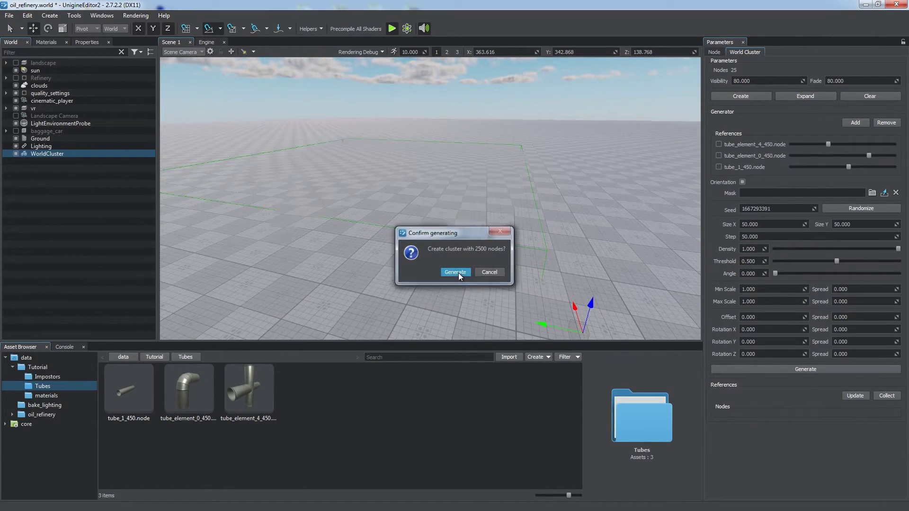
left_click(457, 273)
left_click(806, 97)
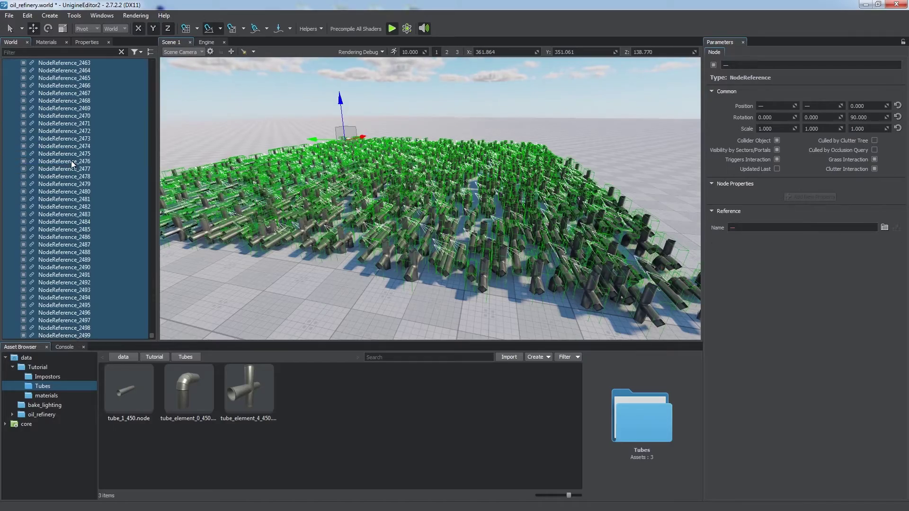
key("e")
left_click_drag(370, 112, 249, 101)
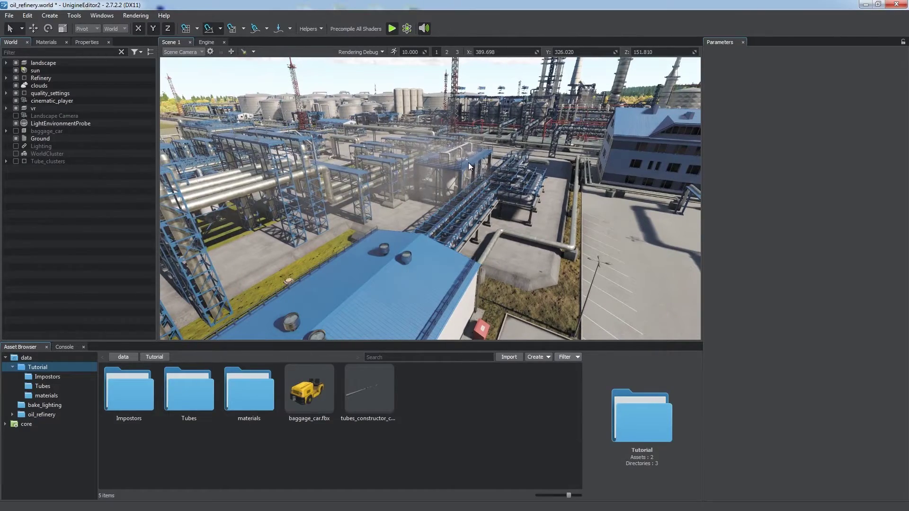
- Examine the mesh clusters that make up the refinery's blue platforms, steel tubes and corridor diagonals
left_click(469, 165)
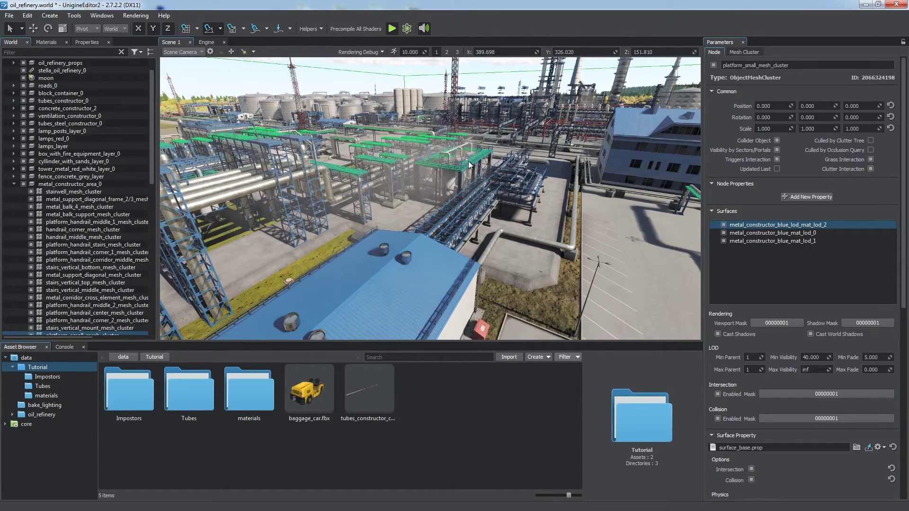
left_click(470, 195)
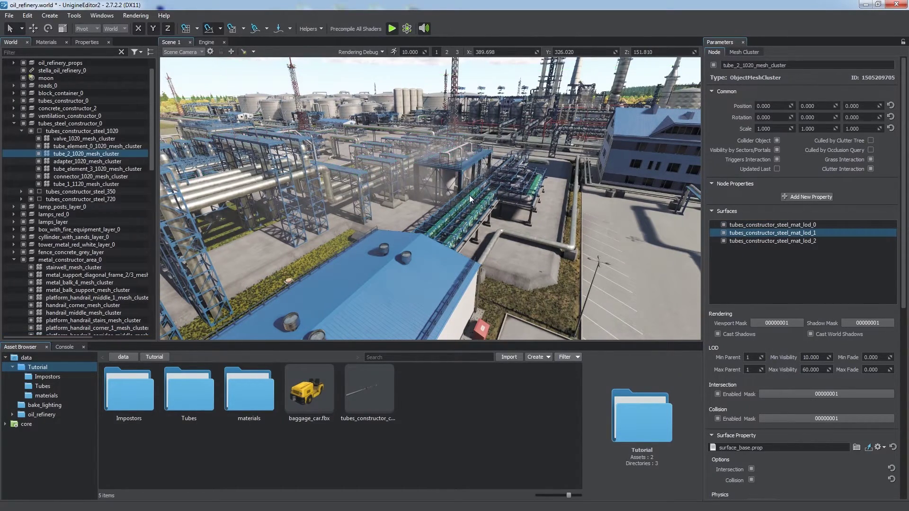
left_click(510, 193)
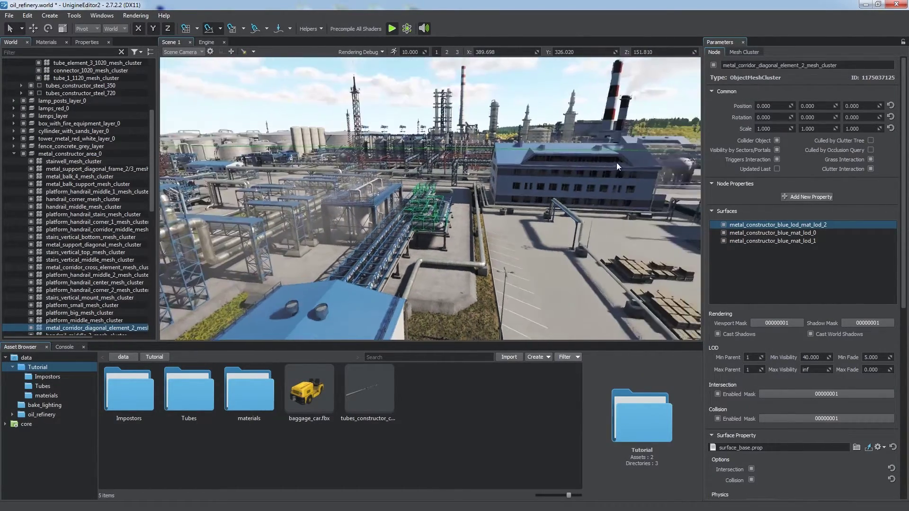
right_click_drag(617, 164, 536, 252)
left_click(526, 272)
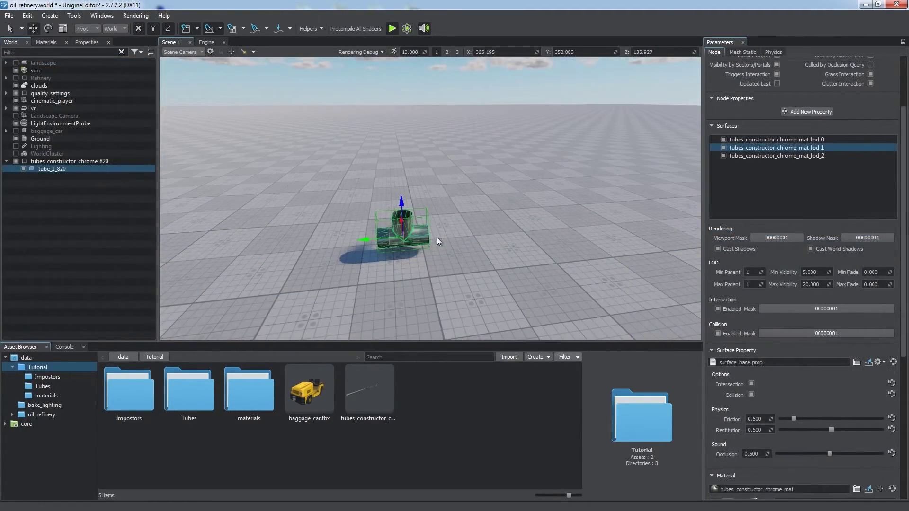
- Clone tube_1_820 within tubes_constructor_chrome_820 to start assembling the chrome tube construction
mouse_move(396, 238)
left_mouse_down("shift")
mouse_move(449, 234)
mouse_move(403, 235)
left_mouse_up("shift")
key("q")
scroll(483, 240, "down", 3)
key("w")
left_click(381, 236)
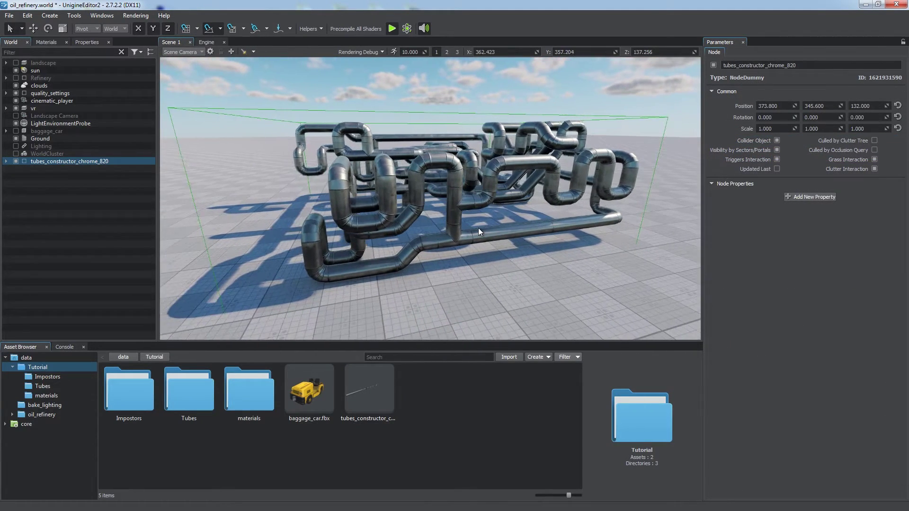
- Create a mesh cluster from tube_element_0_820.mesh and place it on the ground by the tube construction
left_click(49, 15)
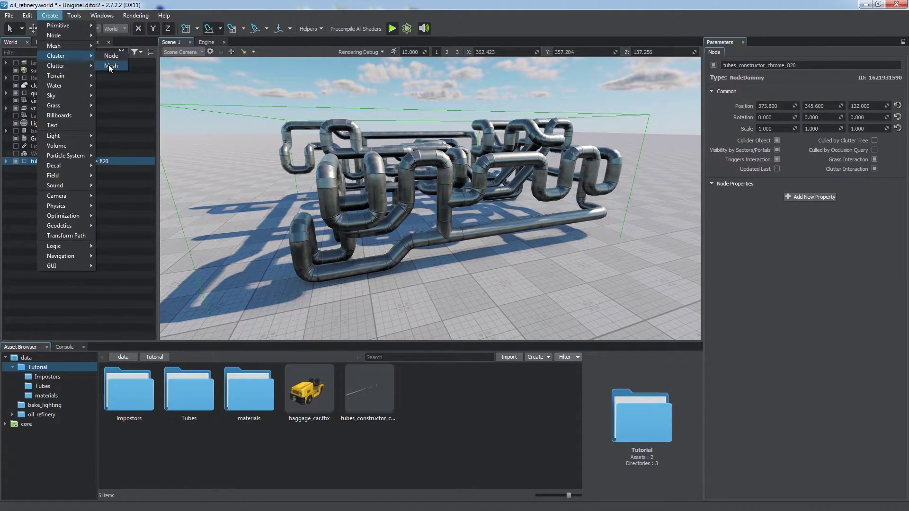
left_click(110, 66)
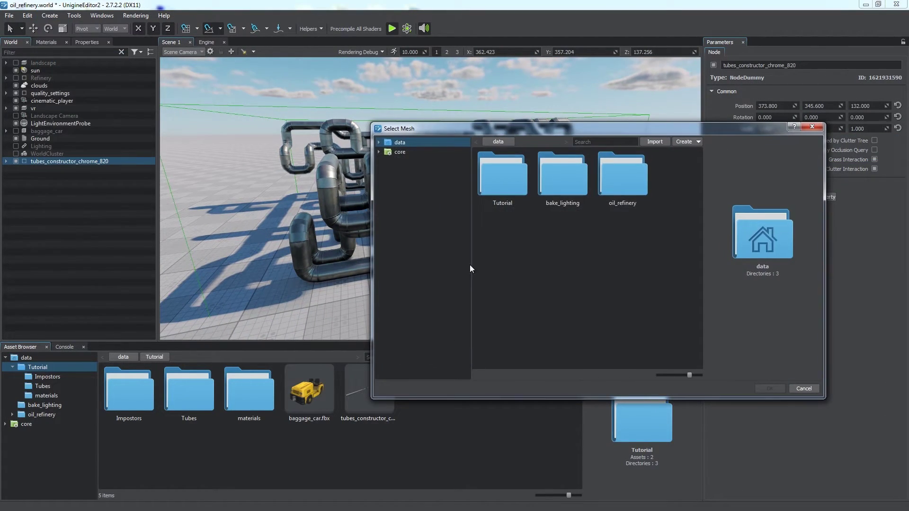
double_click(502, 173)
left_click(558, 236)
double_click(557, 235)
left_click(632, 243)
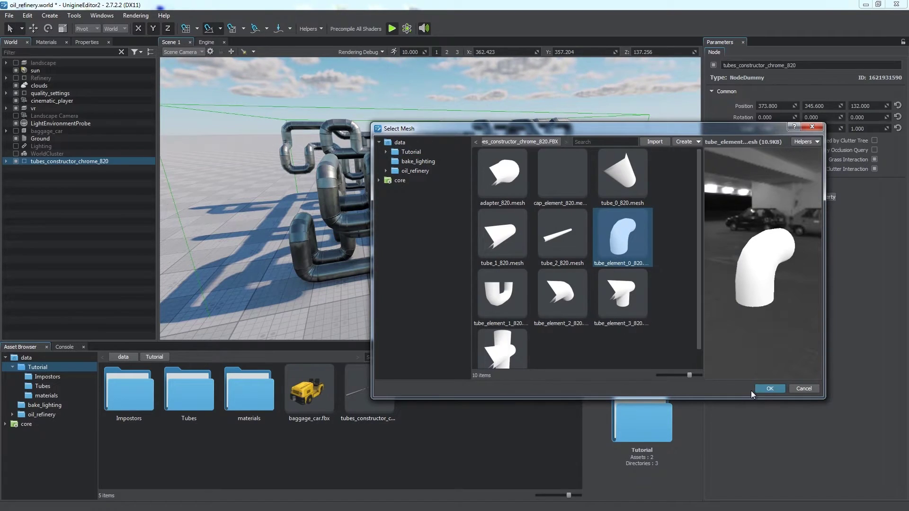
left_click(770, 388)
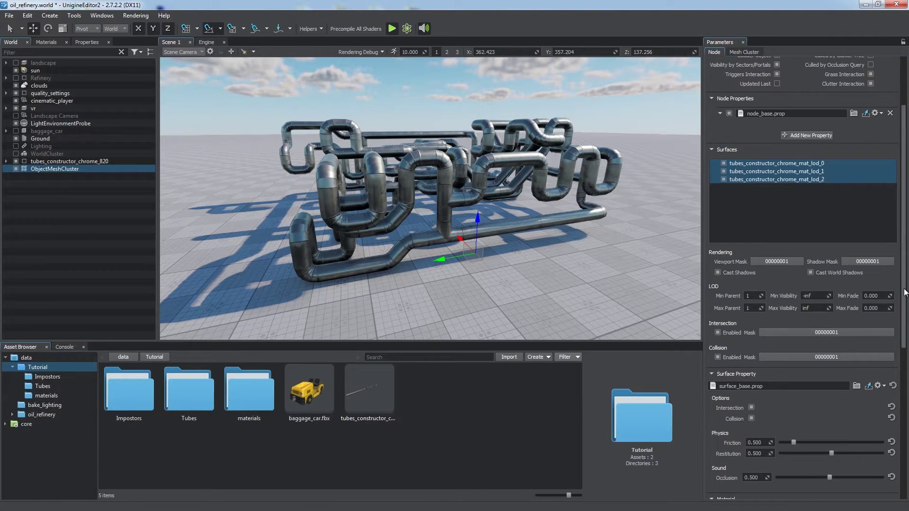
- Assign tubes_constructor_chrome_mat to all three LOD surfaces of ObjectMeshCluster
scroll(901, 250, "up", 3)
left_click(748, 52)
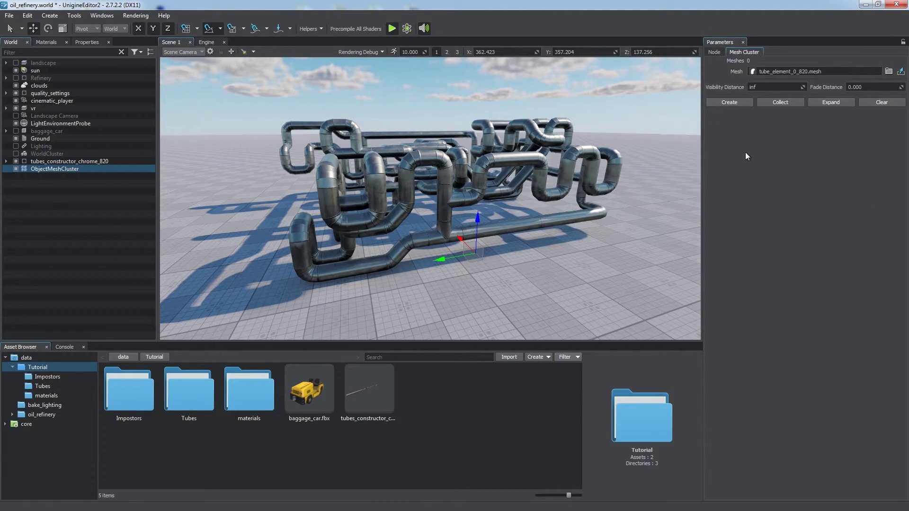
left_click(729, 102)
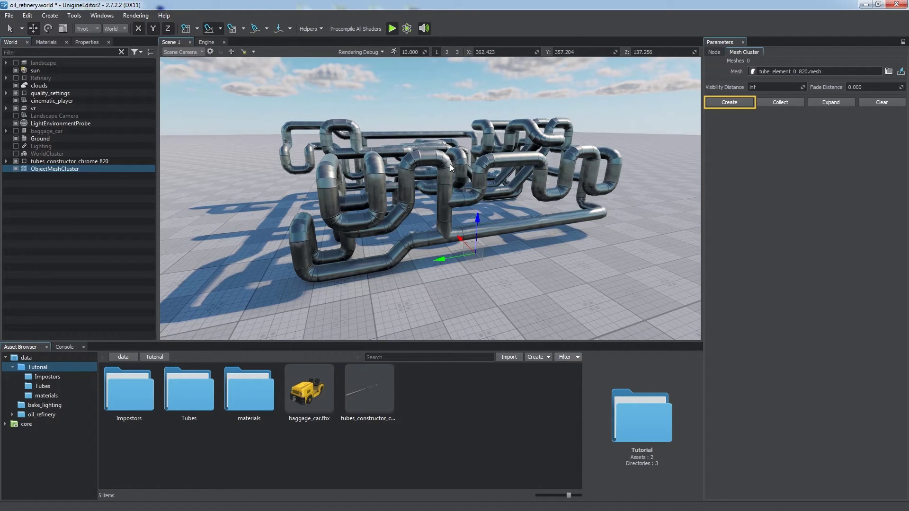
left_click(714, 52)
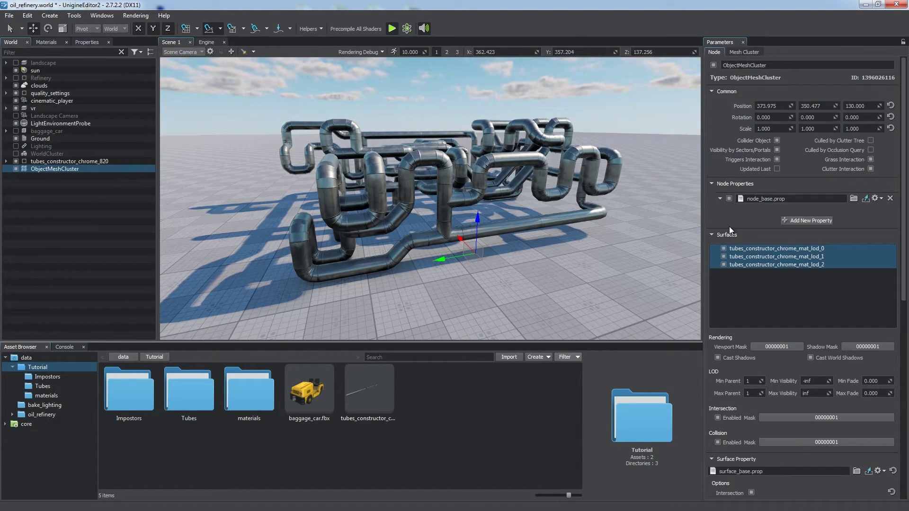
scroll(718, 231, "down", 3)
scroll(718, 232, "down", 1)
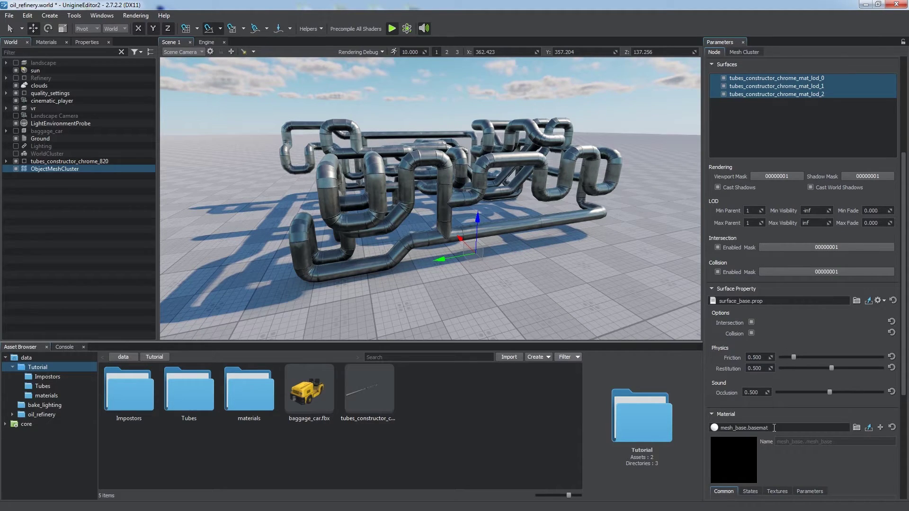
double_click(238, 398)
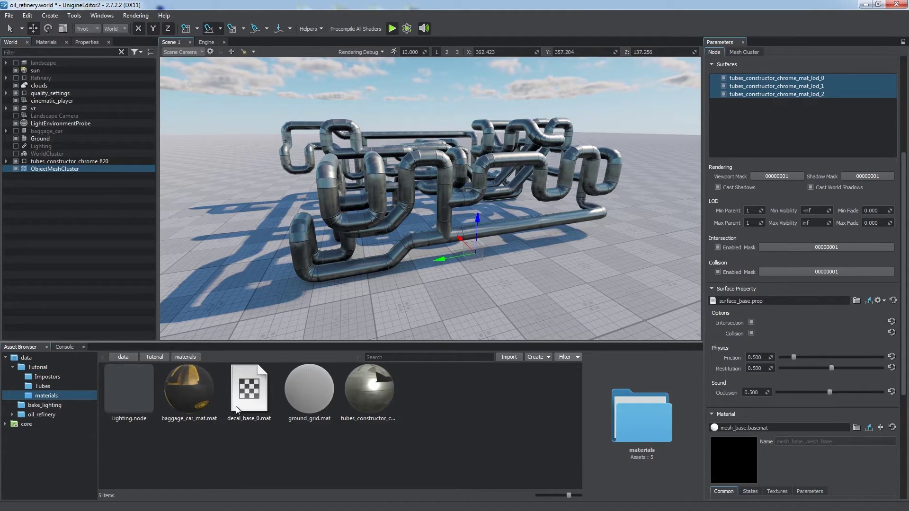
left_click_drag(363, 405, 770, 430)
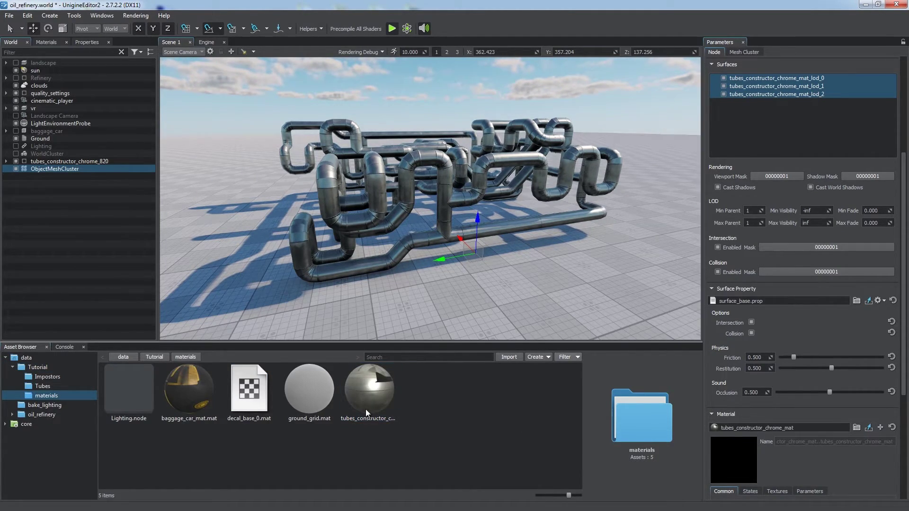
left_click(152, 358)
- Collect all scene meshes matching tube_element_0_820.mesh into ObjectMeshCluster
scroll(709, 305, "up", 5)
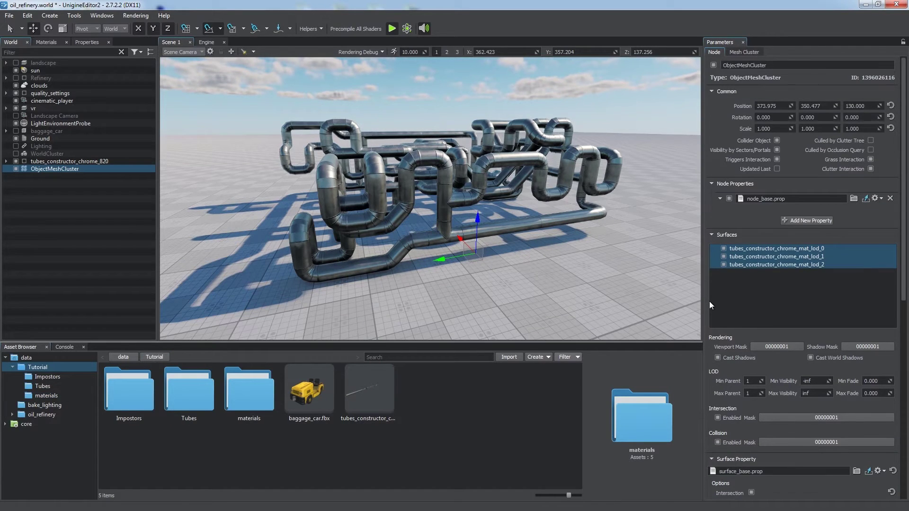
left_click(744, 52)
left_click(776, 102)
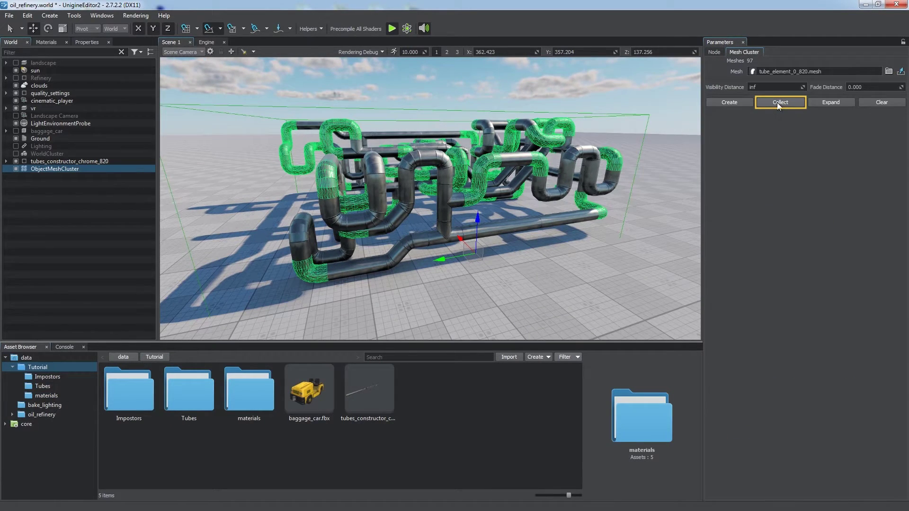
key("d")
right_click_drag(503, 195, 495, 193)
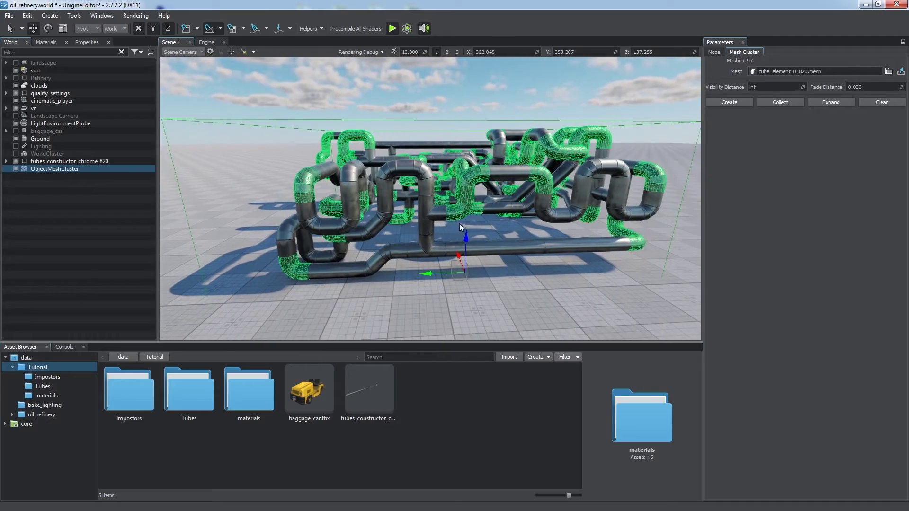
right_click_drag(439, 274, 504, 251)
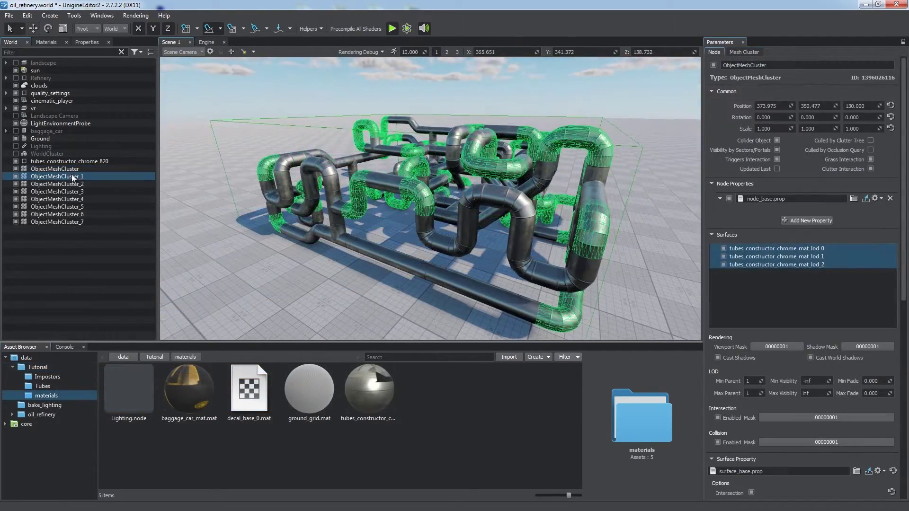
- Go through the mesh clusters up to ObjectMeshCluster_7 to check which tube elements each one contains
key("Down")
key("Down")
key("Down")
key("Down")
key("Down")
key("Down")
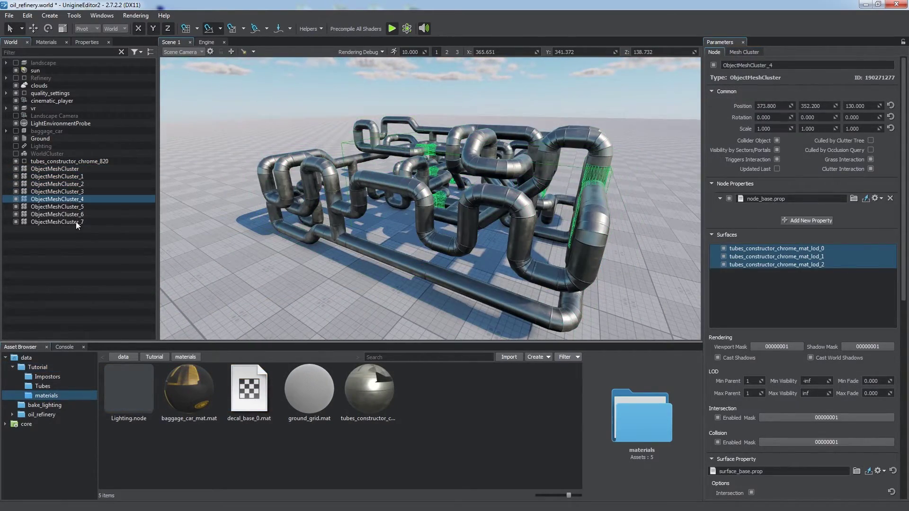
middle_click_drag(412, 214, 419, 215)
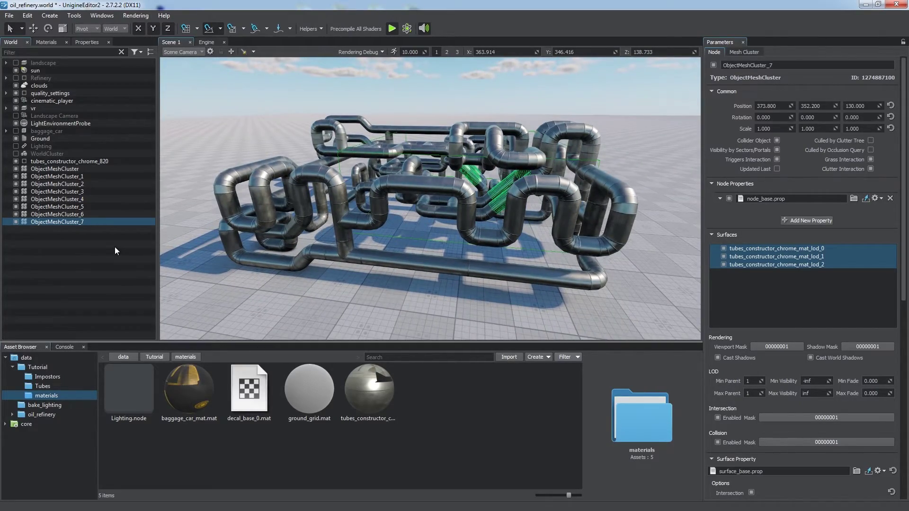
- Delete the emptied tubes_constructor_chrome_820 node and set LOD visibility distances on all eight mesh clusters, with lod_1's minimum visibility at 5
left_click(92, 161)
key("Delete")
left_click(91, 161)
left_click(90, 215, "shift")
left_click_drag(350, 208, 443, 194, "alt")
left_click(756, 226)
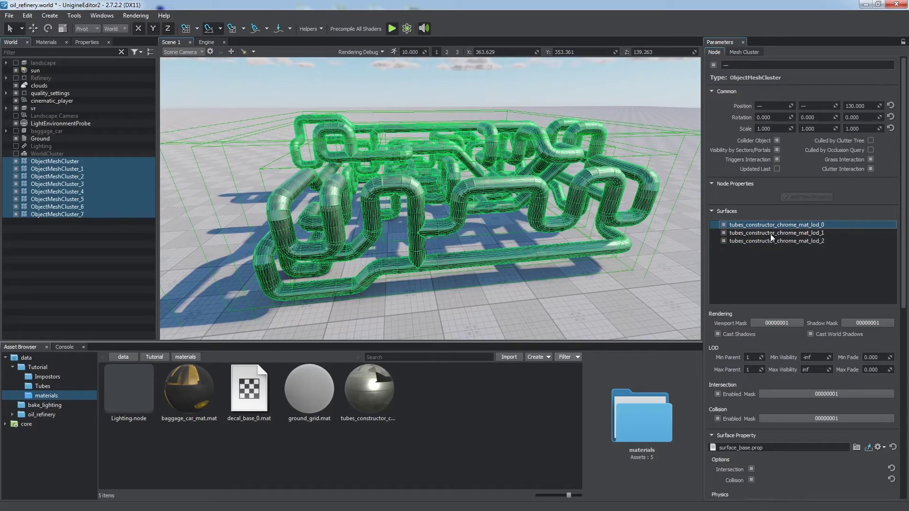
key("Down")
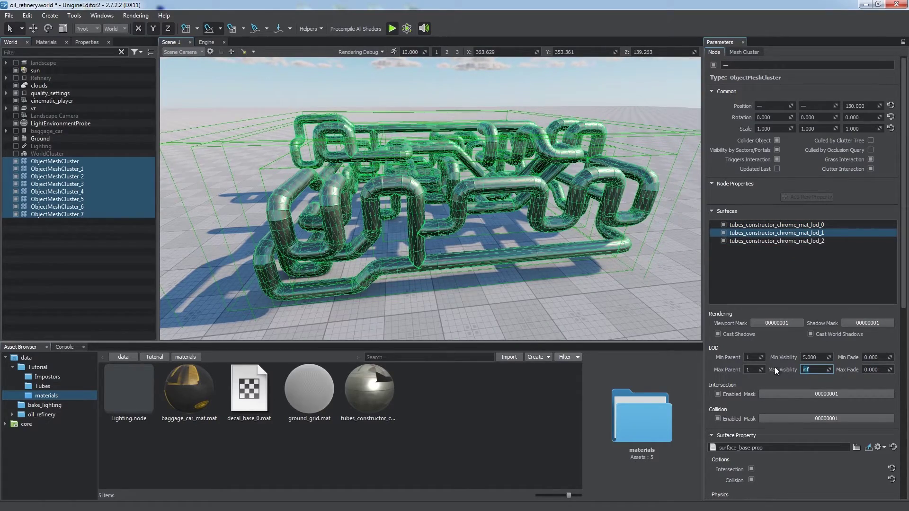
key("Down")
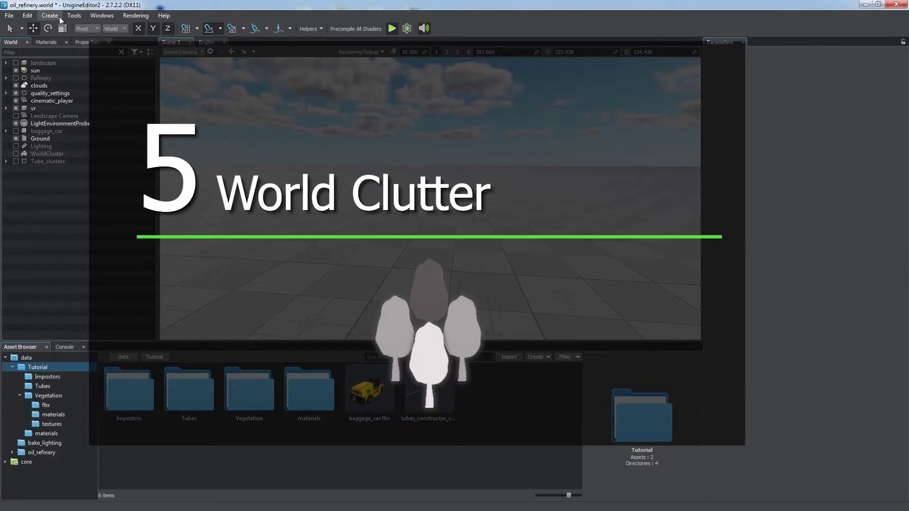
- Create a World Clutter node and place it on the ground
left_click(50, 16)
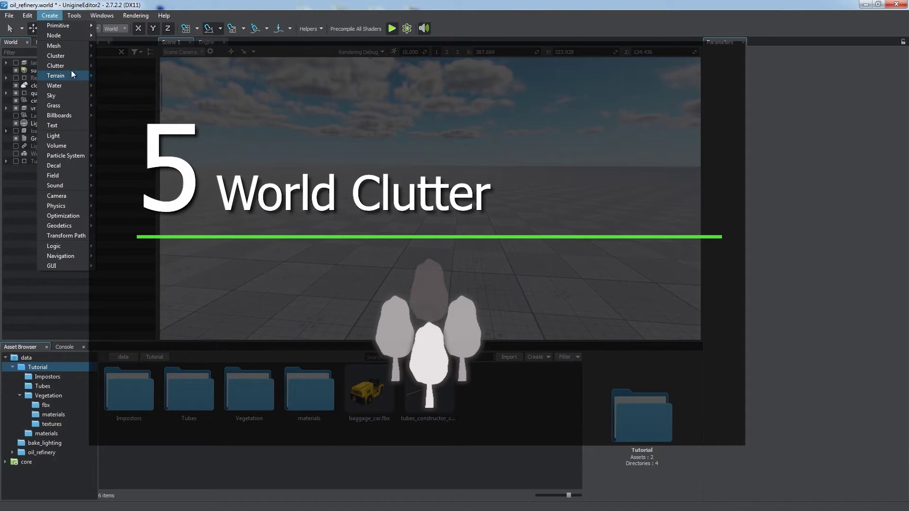
mouse_move(81, 67)
left_click(110, 76)
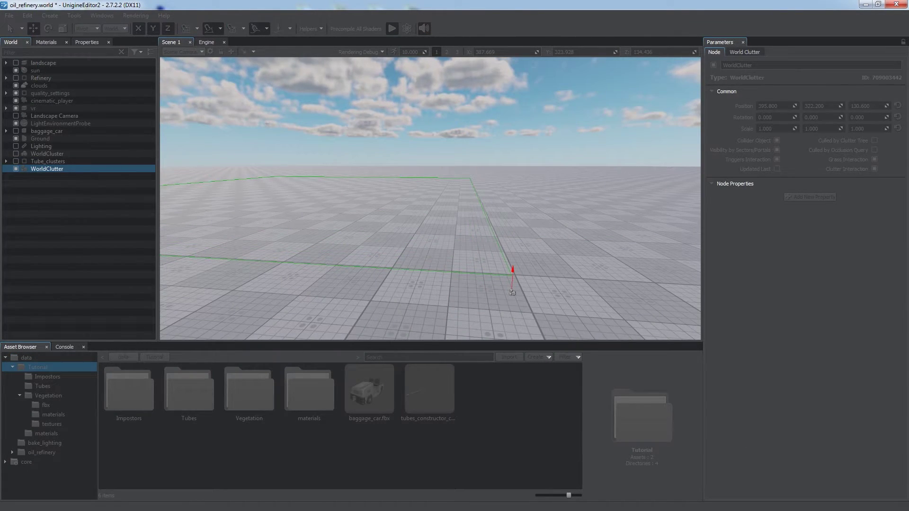
- Add FallenLeaves.node from the Vegetation folder to the World Clutter and set the density to 1
scroll(524, 276, "down", 5)
left_click(743, 54)
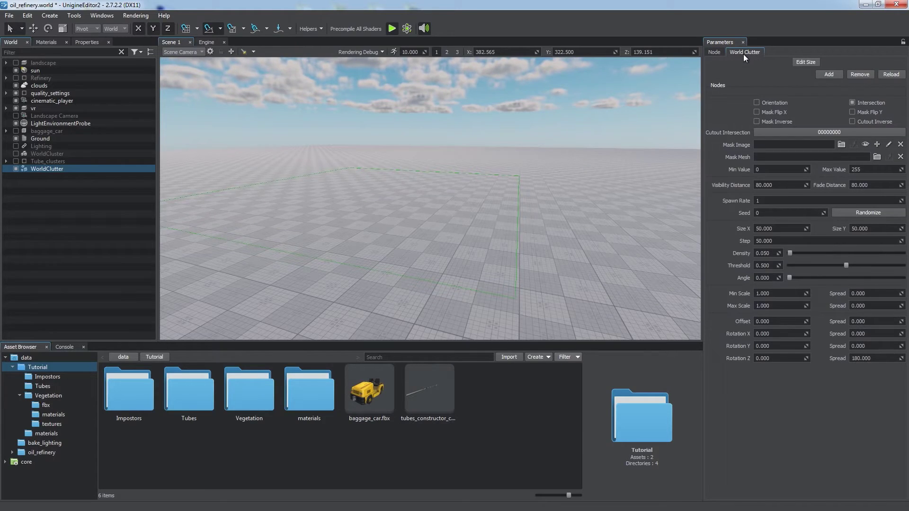
left_click(837, 74)
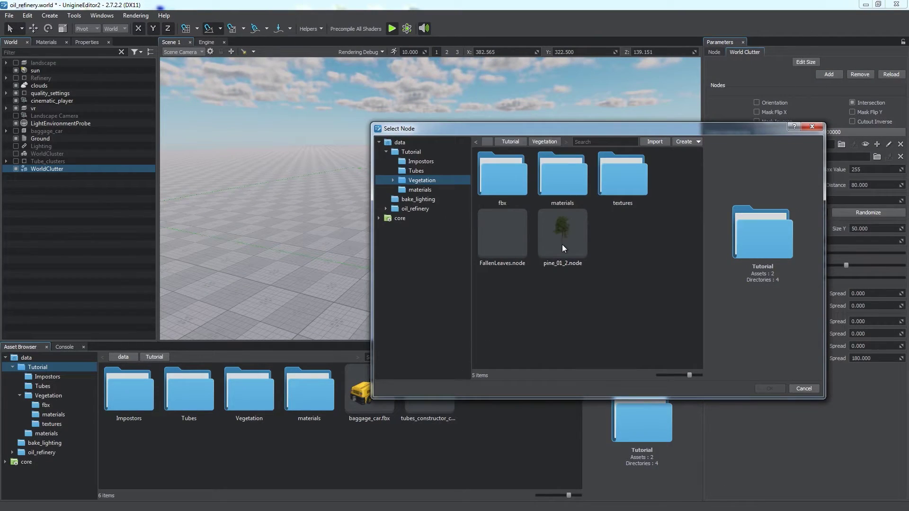
left_click(521, 244)
double_click(521, 244)
scroll(529, 270, "down", 3)
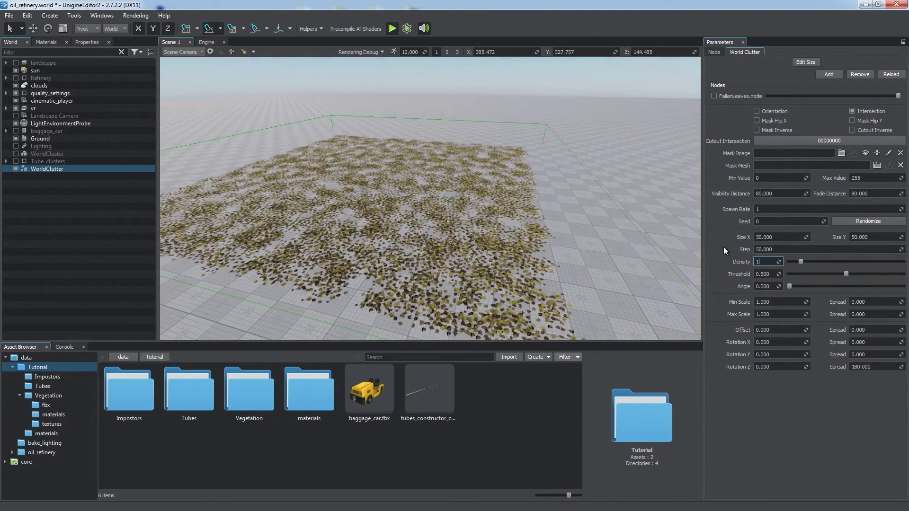
- Add pine_01_2.node to the World Clutter and lower the density to 0.080
left_click(821, 74)
left_click(558, 232)
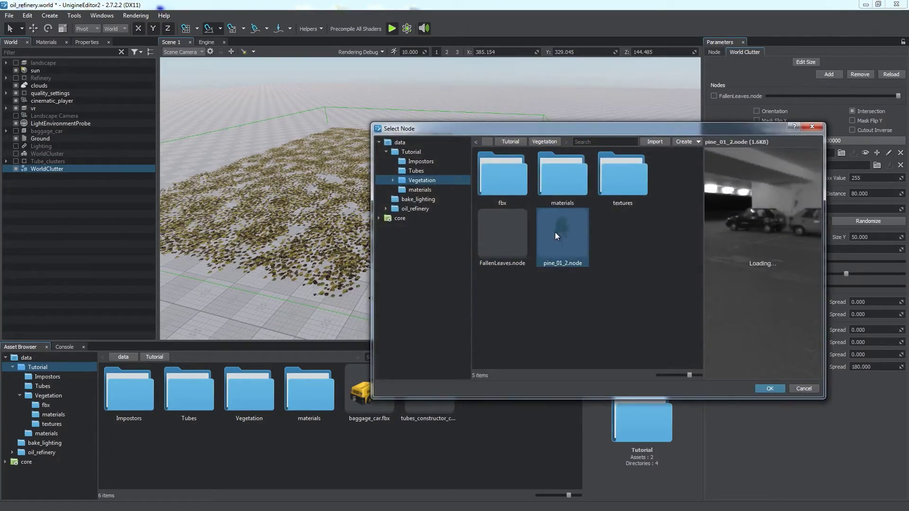
double_click(558, 232)
left_click_drag(791, 273, 789, 273)
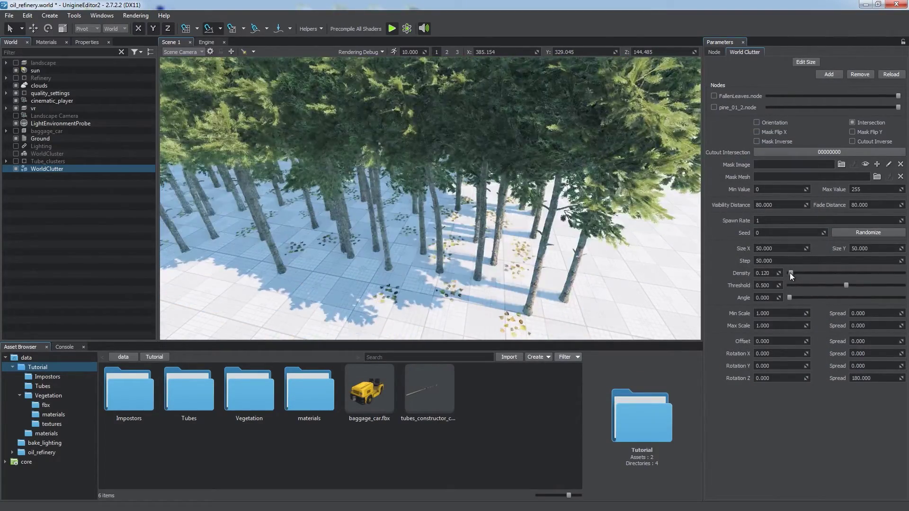
key("e")
right_click_drag(589, 202, 567, 208)
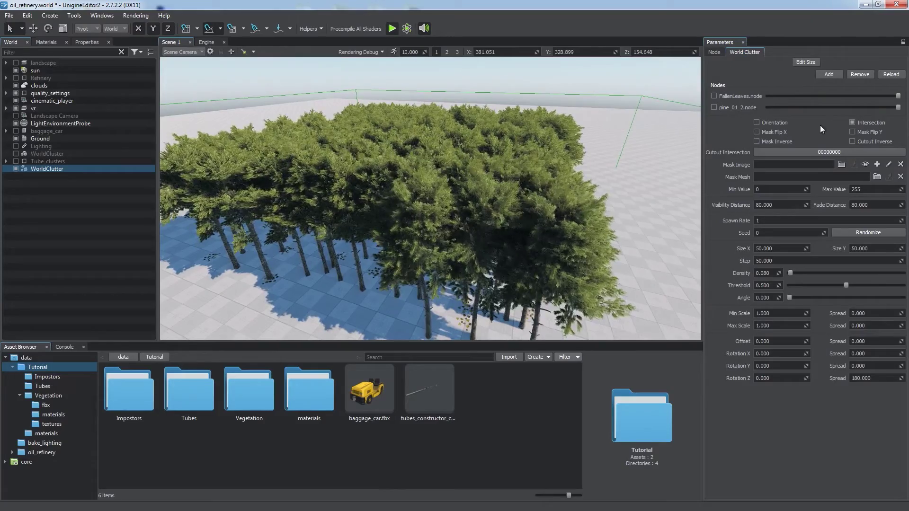
- Reduce the spawn probability of pine_01_2.node to near its minimum and raise the clutter density to 1.120
left_click_drag(897, 107, 769, 107)
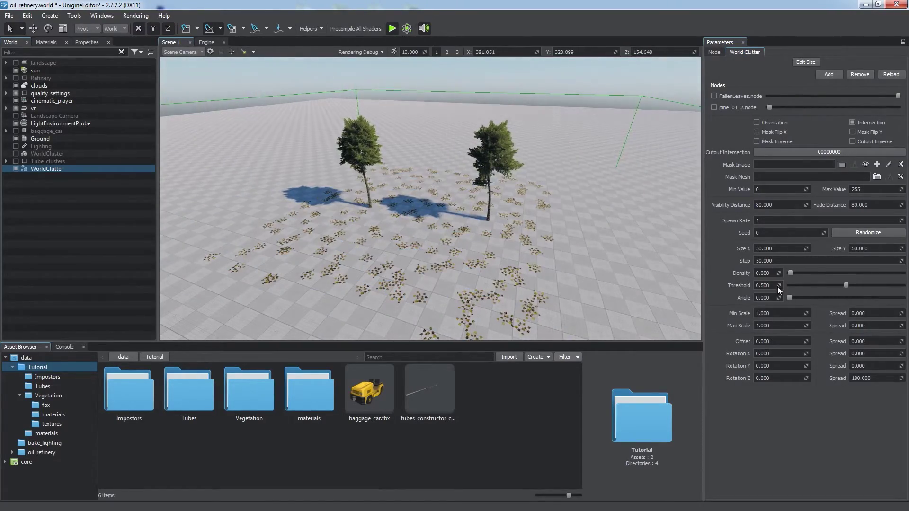
left_click_drag(789, 272, 802, 273)
right_click_drag(579, 192, 367, 153)
key("d")
key("q")
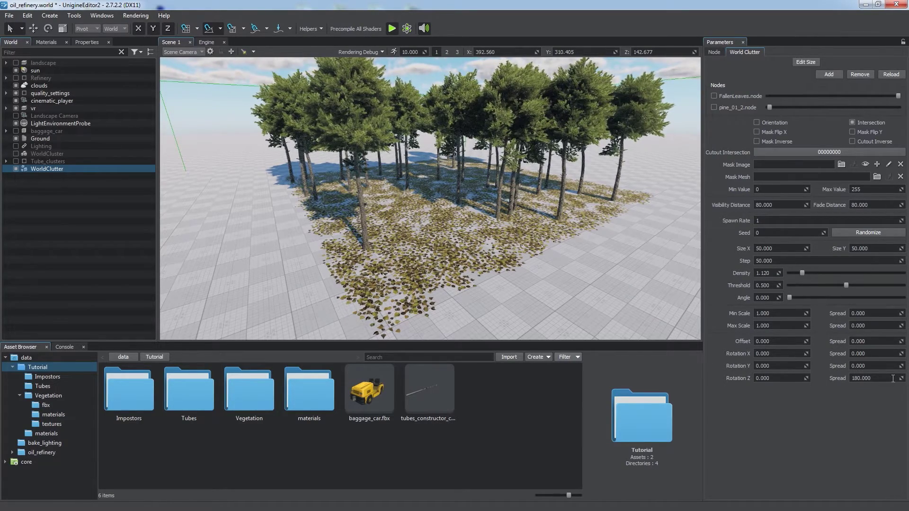
- Adjust the spread of the World Clutter's maximum scale to vary the object sizes
left_click(904, 324)
left_click_drag(904, 322, 6, 306)
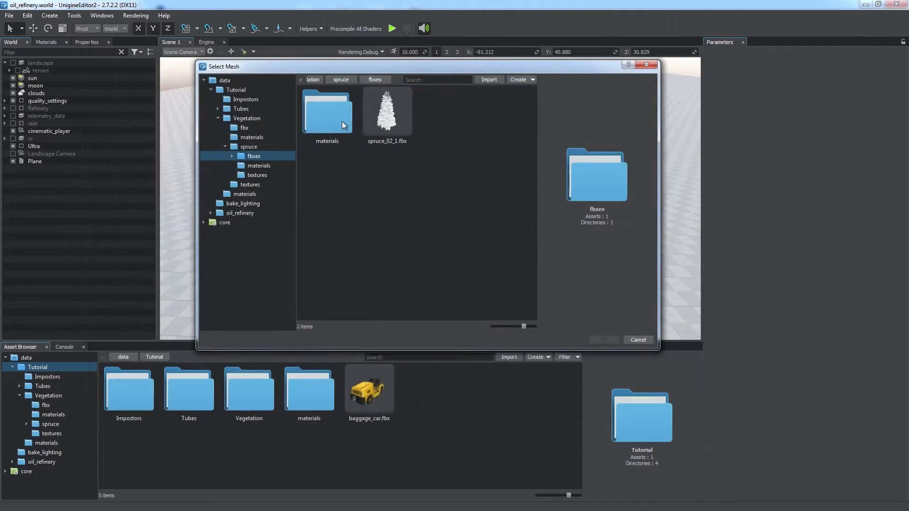
- Choose spruce_02_1.mesh for a new Mesh Clutter and place it on the ground plane
double_click(342, 121)
double_click(336, 124)
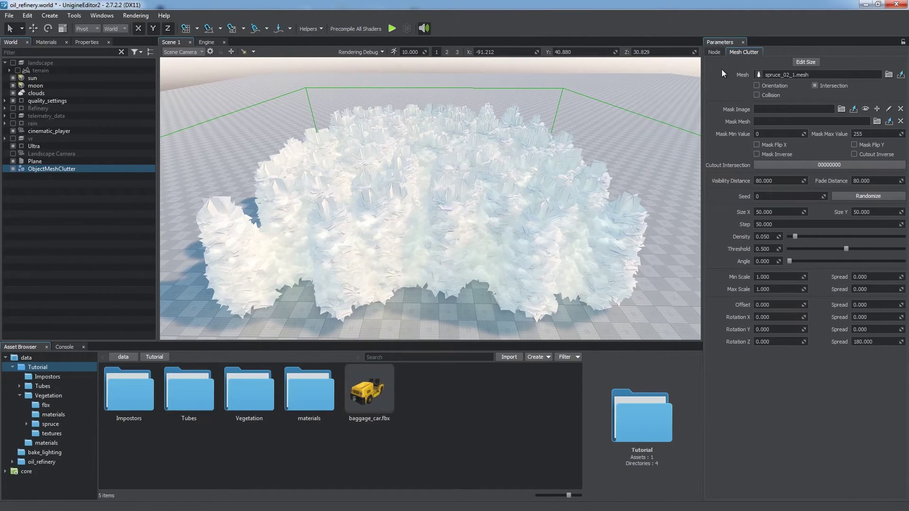
- Assign spruce_leaves_mat.mat to the three spruce leaves LOD surfaces of ObjectMeshClutter
left_click(716, 52)
left_click_drag(765, 126, 766, 110)
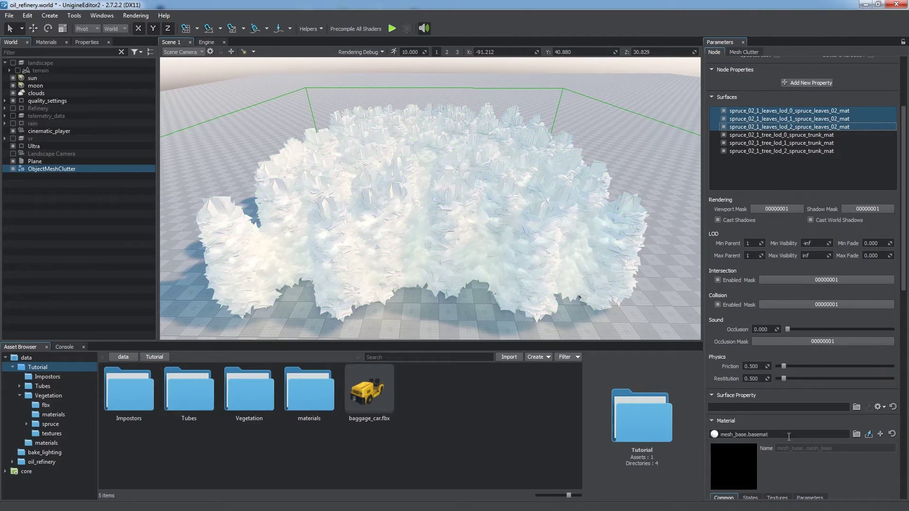
left_click_drag(788, 437, 696, 434)
type("spruce")
key("Down")
key("Down")
key("Return")
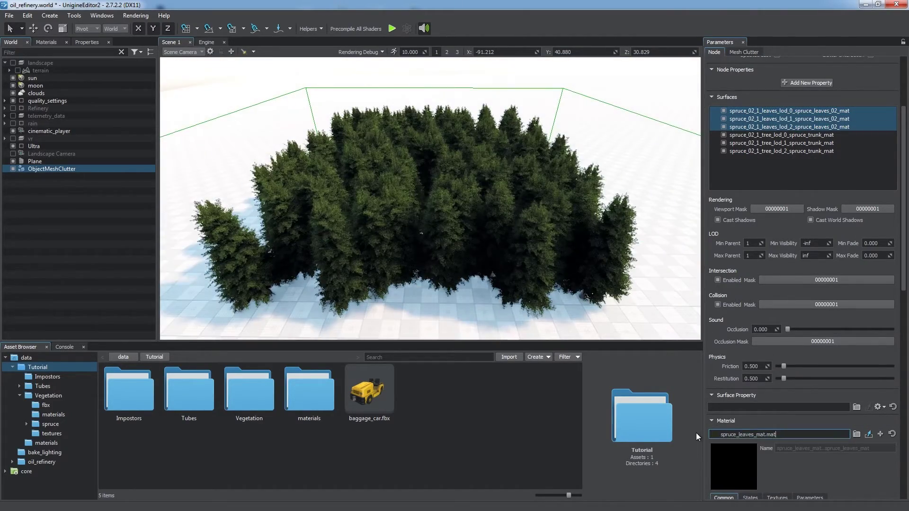
- Lower the Mesh Clutter's density to 0.021 and change its seed to 6
right_click_drag(599, 190, 552, 197)
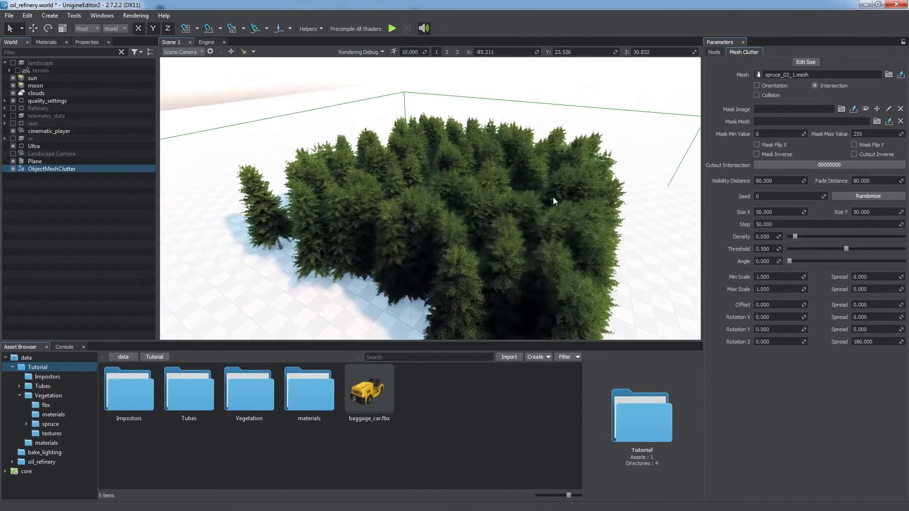
left_click_drag(795, 237, 790, 237)
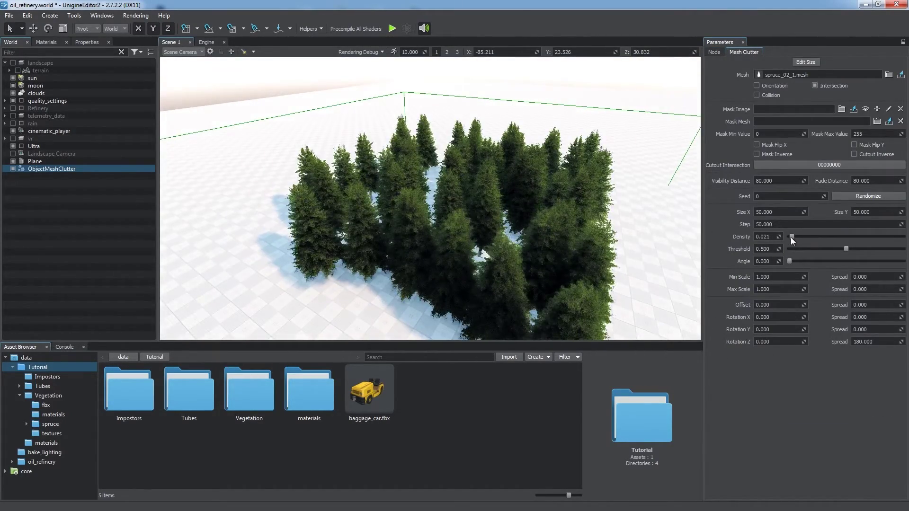
left_click_drag(823, 197, 884, 158)
right_click_drag(632, 204, 664, 202)
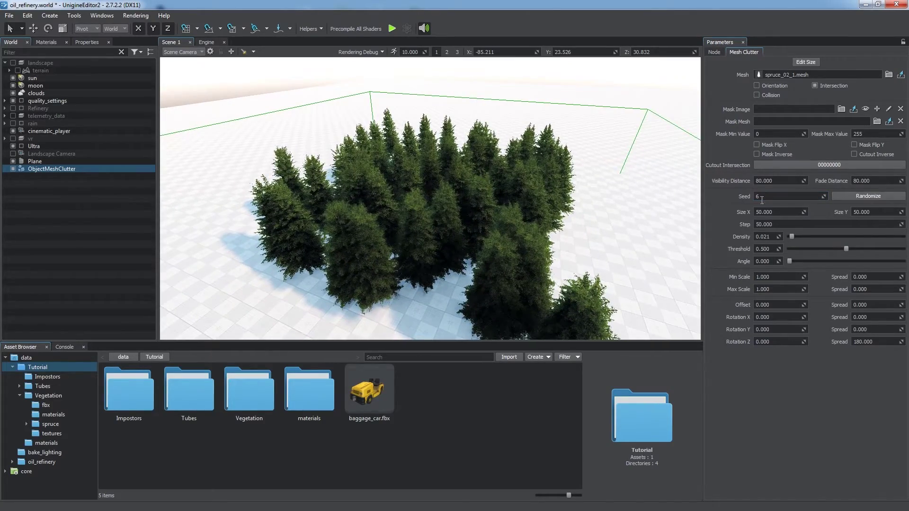
- Set the Mesh Clutter's Size X and Size Y to 1000
type("1000")
key("Tab")
type("1000")
key("s")
right_click_drag(582, 189, 571, 186)
- Make ObjectMeshClutter a child of the terrain node and enable its Intersection option
left_click(429, 283)
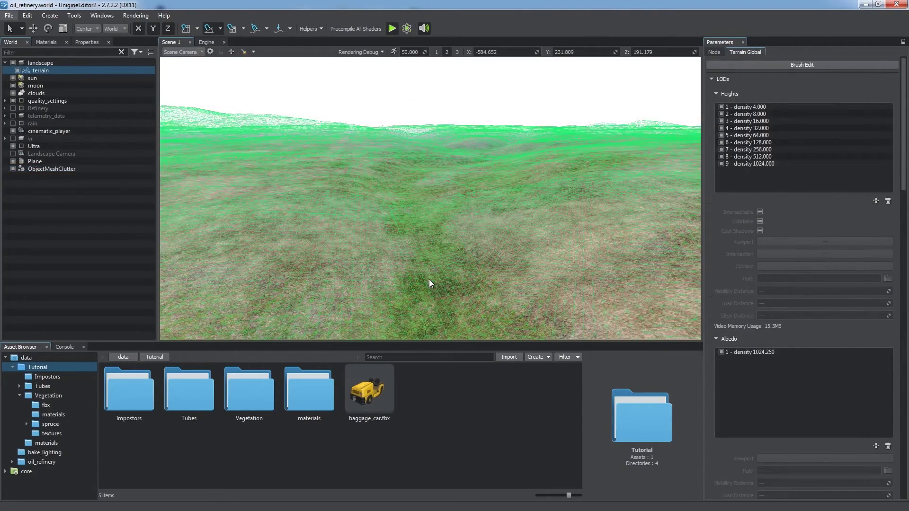
left_click(56, 168)
key("m")
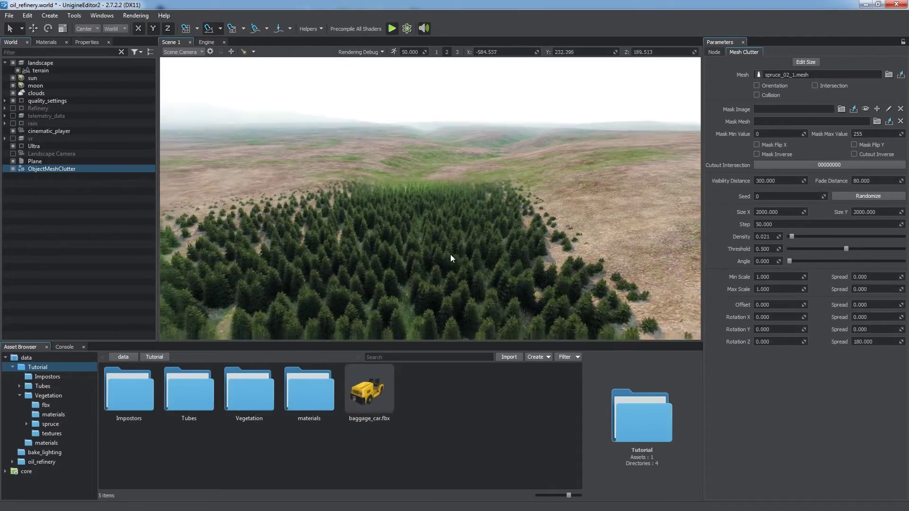
right_click_drag(450, 254, 427, 244)
left_click_drag(83, 168, 52, 69)
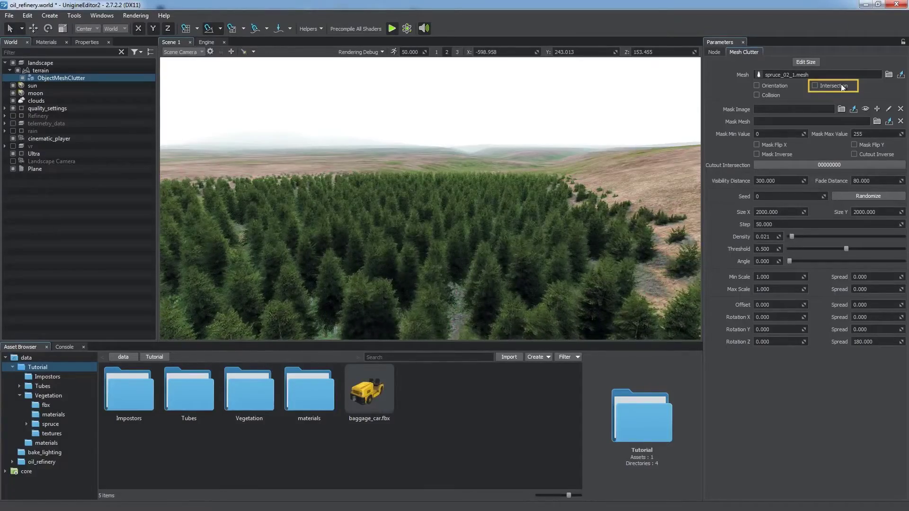
left_click(842, 87)
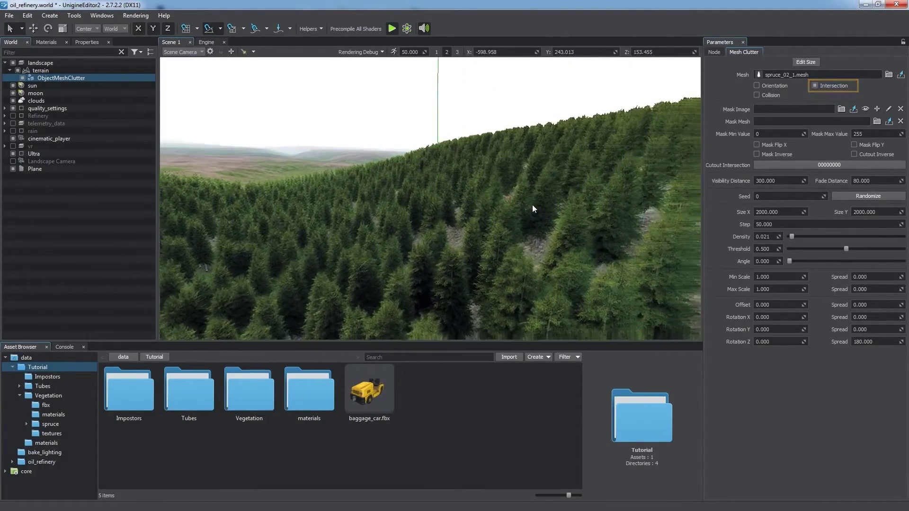
key("e")
right_click_drag(532, 205, 429, 212)
key("q")
key("e")
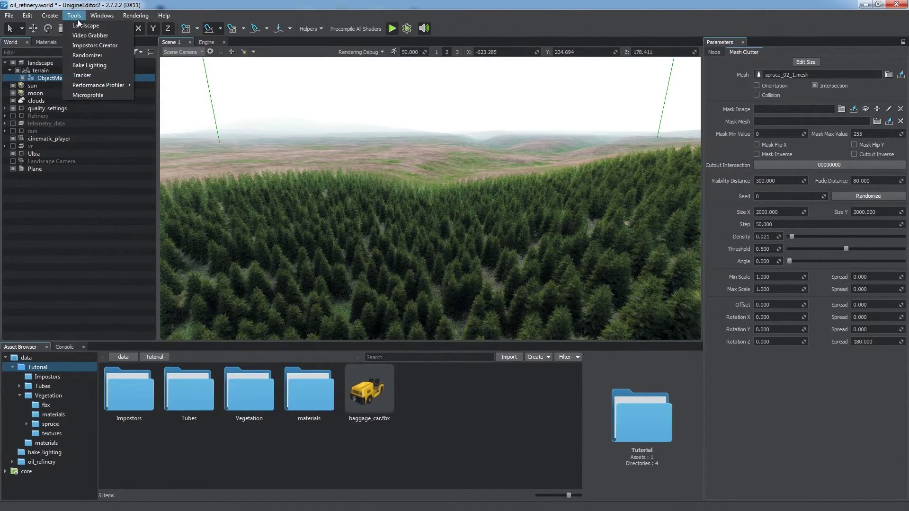
- Generate impostors for ObjectMeshClutter with the Impostors Creator's vegetation settings, saving the images as spruce_impostor in the Tutorial folder's Impostors subfolder
left_click(90, 47)
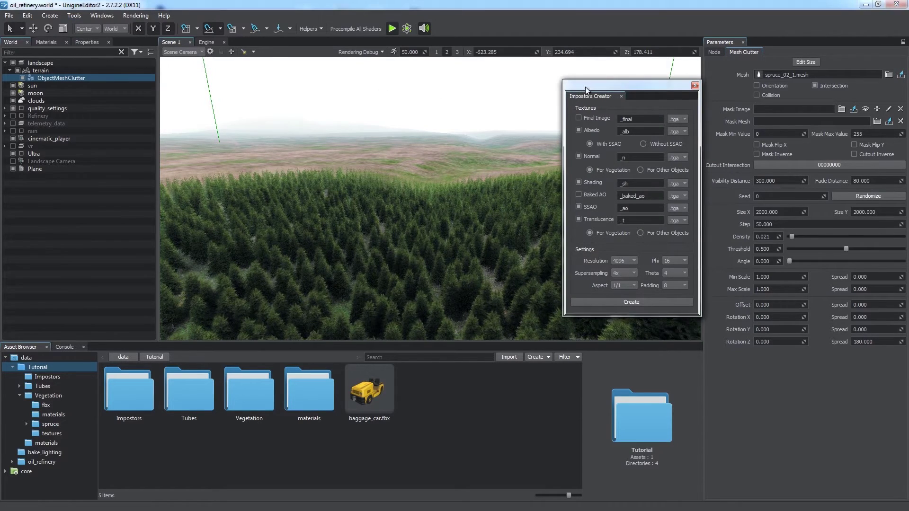
left_click_drag(586, 90, 585, 106)
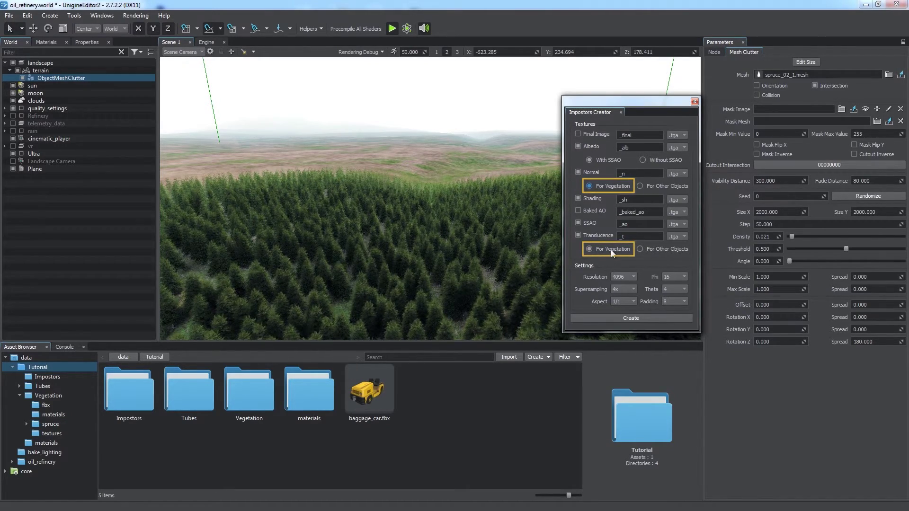
left_click(638, 317)
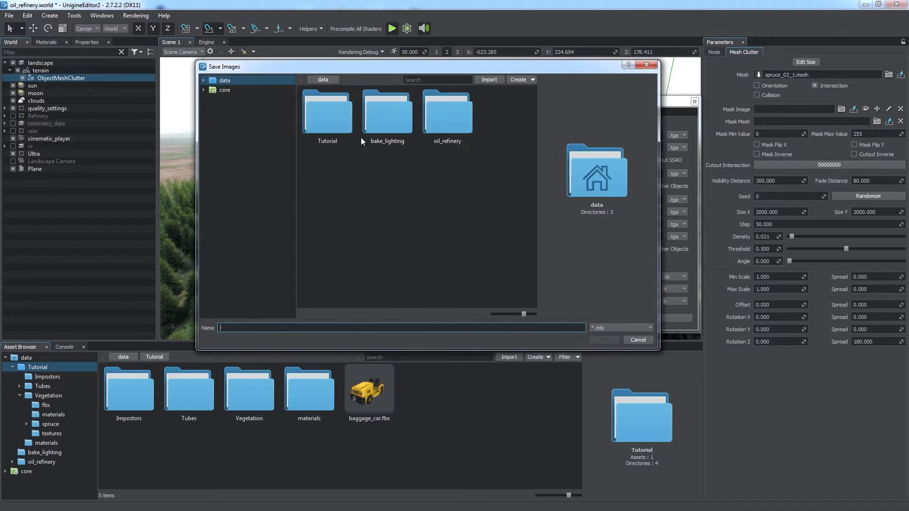
double_click(334, 121)
double_click(334, 121)
left_click(355, 328)
type("spruce_impostor")
left_click(612, 340)
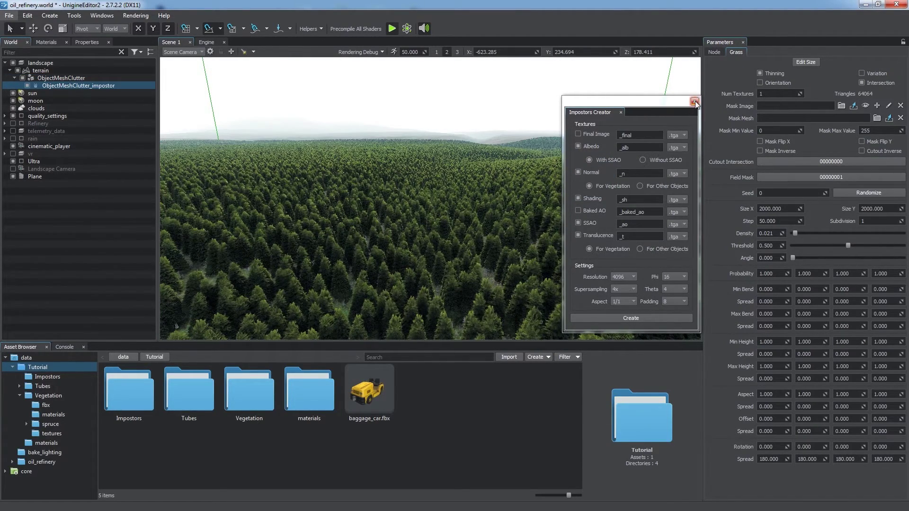
left_click(694, 102)
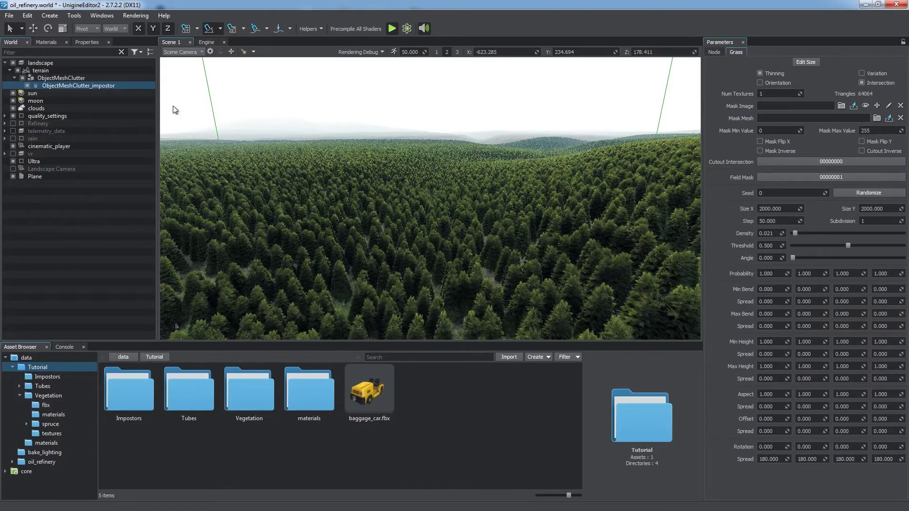
- Move ObjectMeshClutter_impostor out of ObjectMeshClutter, and set its grass surface's minimum visibility to 80 and minimum fade to 100
key("shift+p")
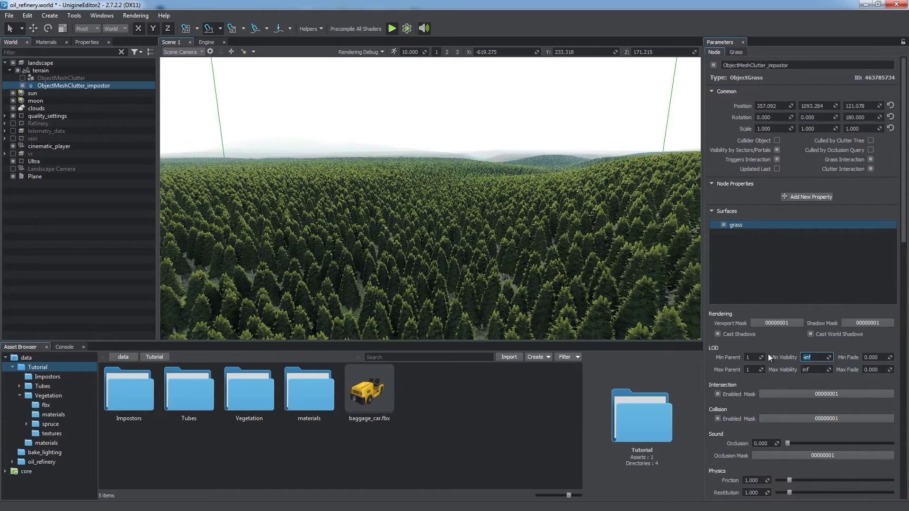
type("80")
key("Tab")
type("100")
key("Return")
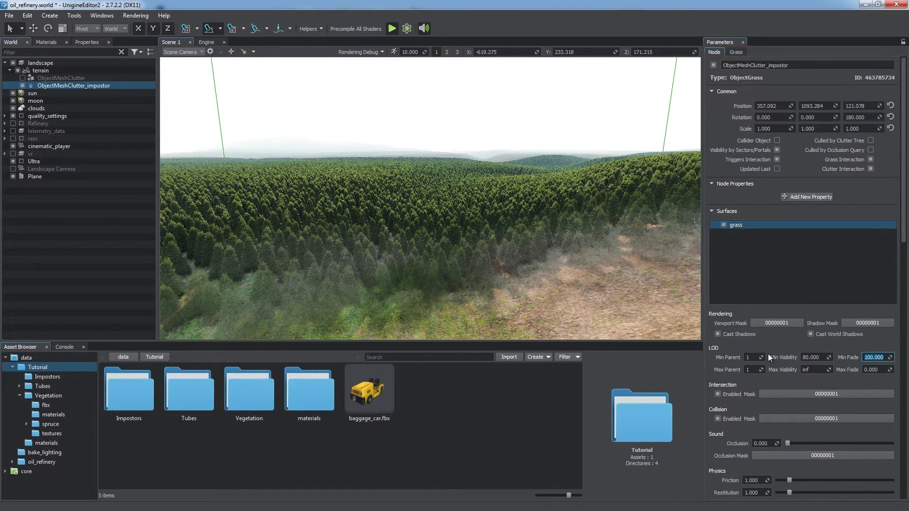
- Enable ObjectMeshClutter again and inspect the forest's transition from meshes to impostors
left_click(22, 77)
right_click_drag(468, 194, 395, 194)
key("q")
key("e")
left_click(130, 211)
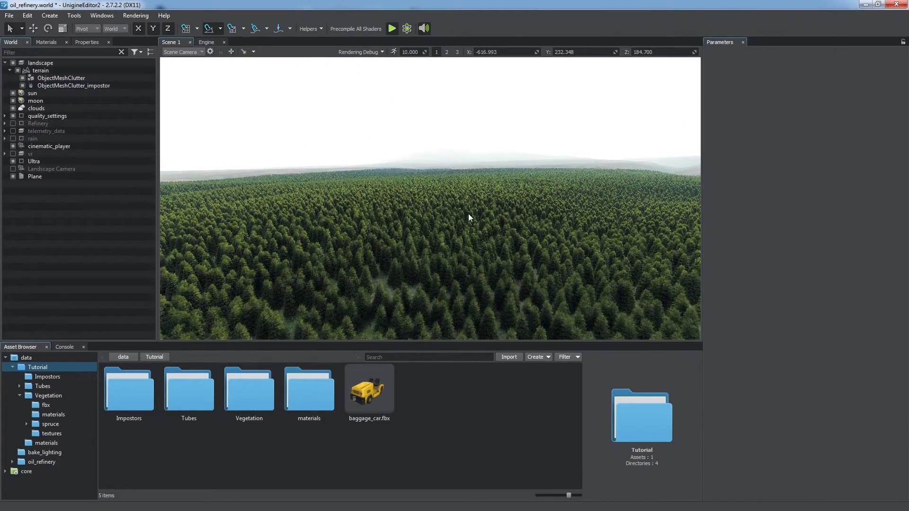
key("2")
key("e")
right_click_drag(467, 214, 314, 228)
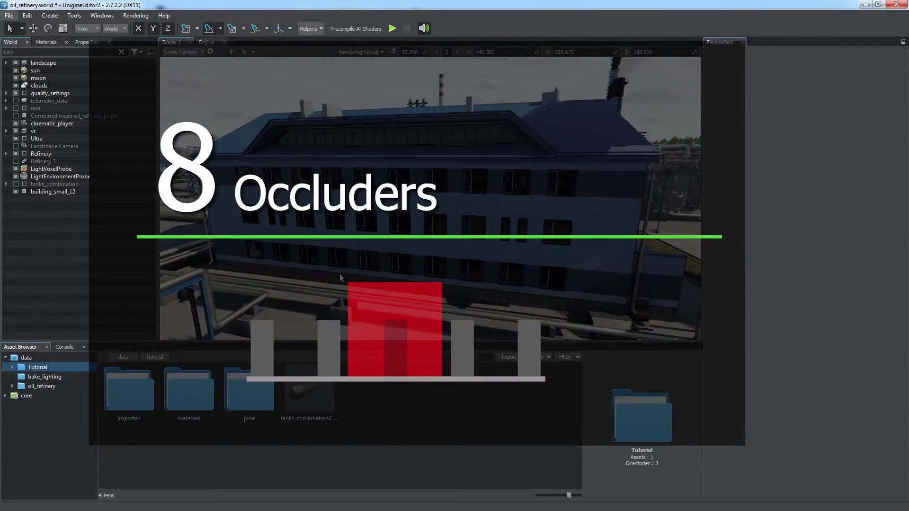
- Hide building_small_12 temporarily to examine the objects behind it, and show it again
key("a")
mouse_move(340, 273)
right_mouse_down()
mouse_move(417, 274)
mouse_move(346, 269)
right_mouse_up()
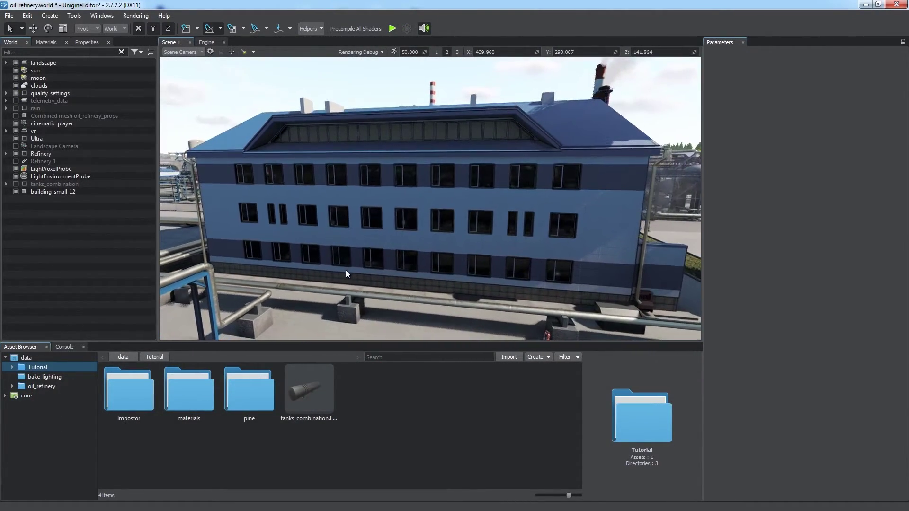
left_click(16, 191)
right_click_drag(256, 233, 272, 240)
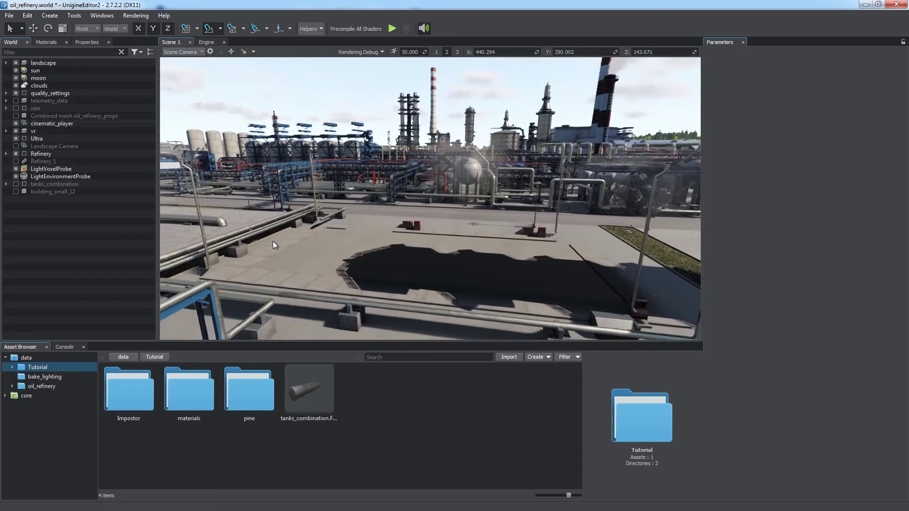
left_click(15, 191)
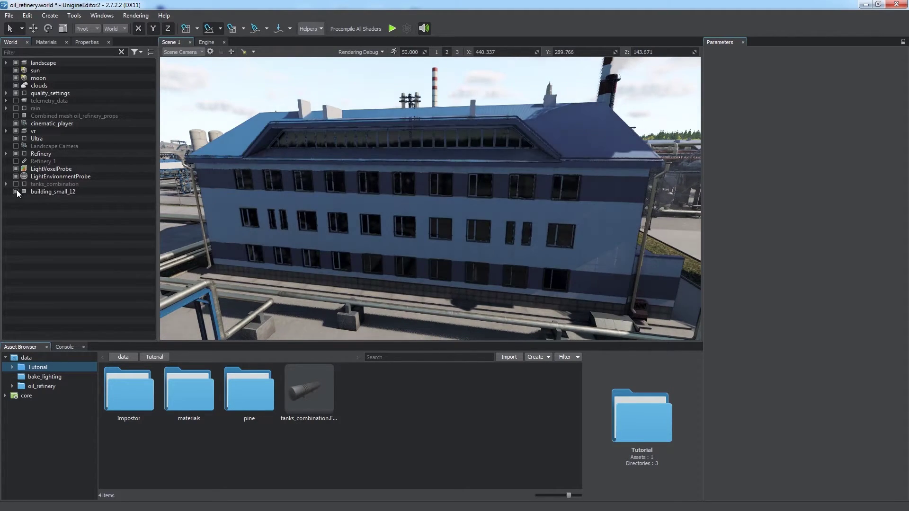
- Create an Occluder as a child of building_small_12 and place it at the building
left_click(42, 17)
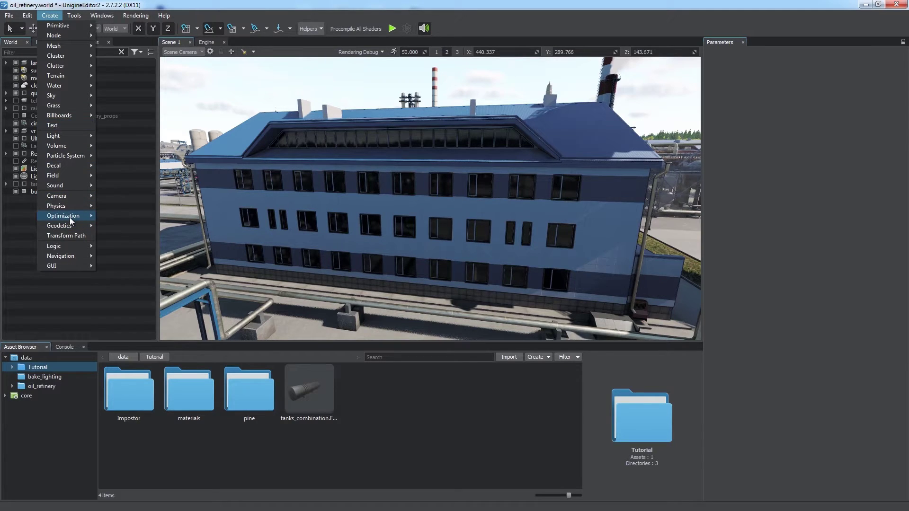
mouse_move(69, 217)
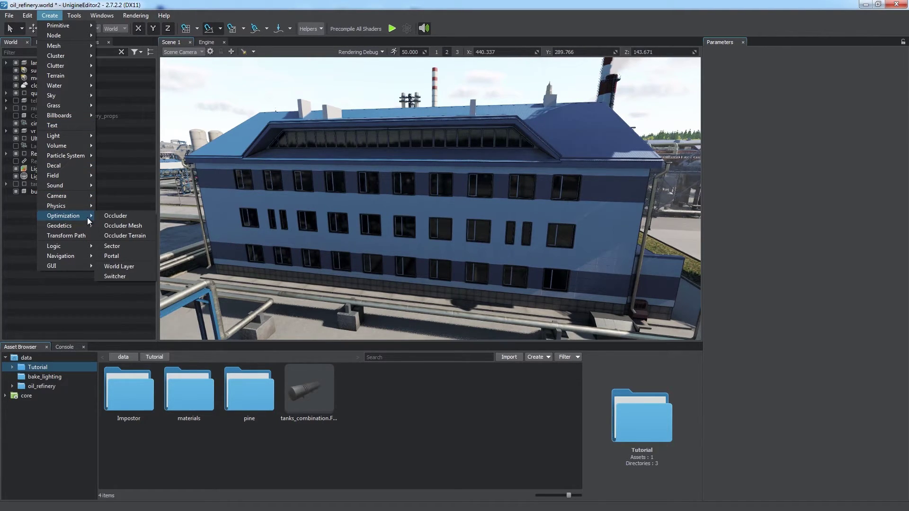
left_click(108, 216)
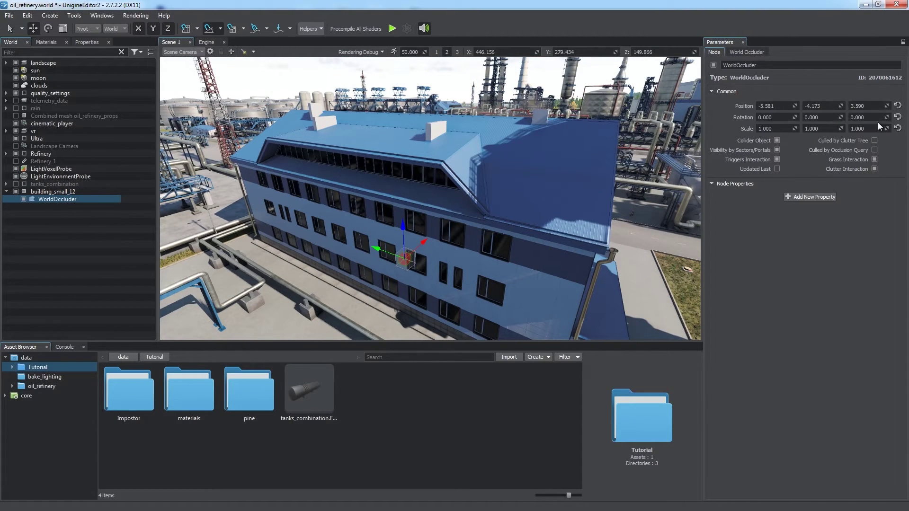
- Size the occluder to 17.725 × 40.239 × 15.235 to fill the building's volume, and check that occluder rendering is enabled
left_click(746, 52)
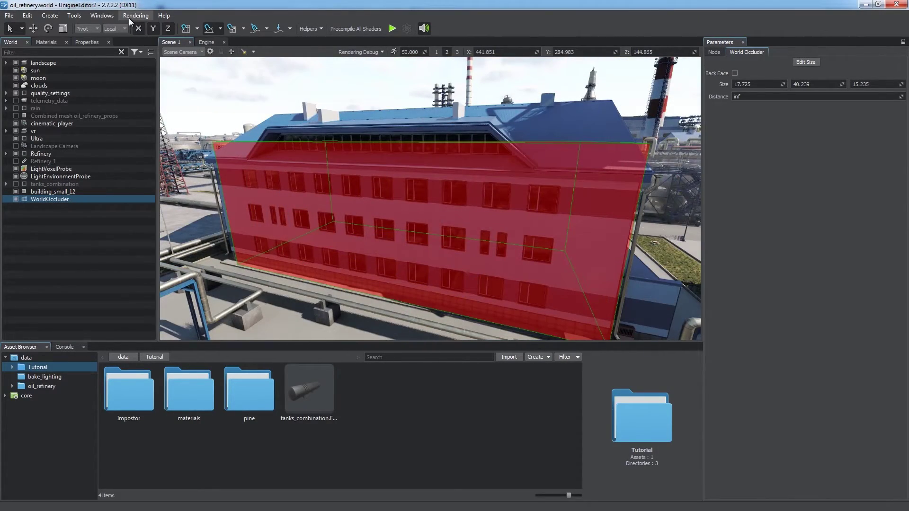
left_click(135, 16)
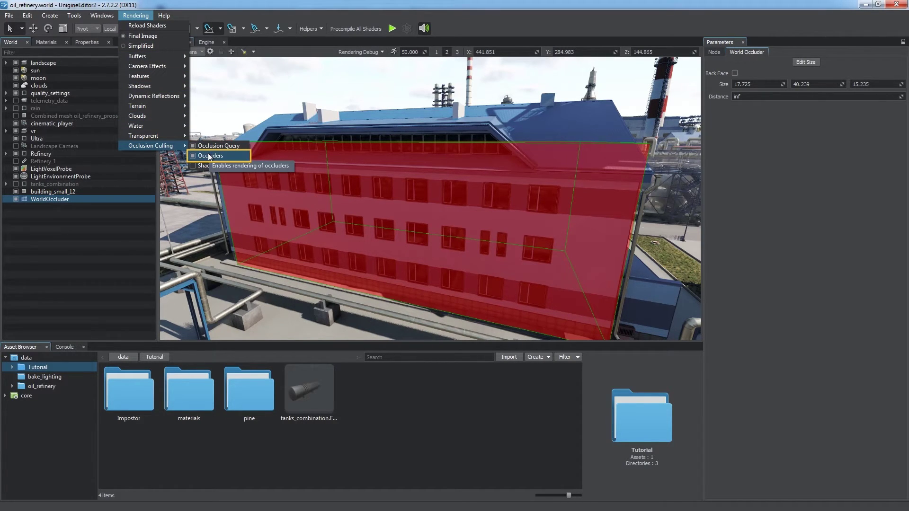
left_click(81, 225)
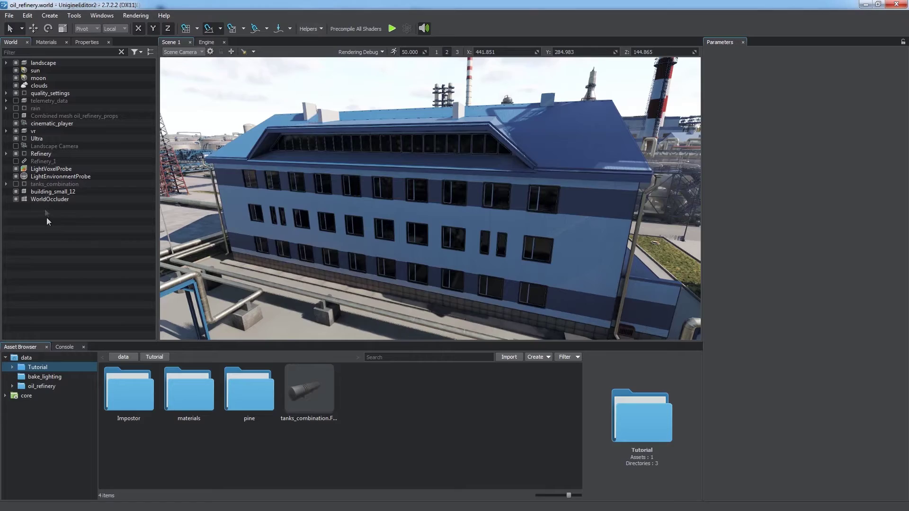
- Hide building_small_12 to inspect the occluder's culling from outside and inside, and enable the occluder's Back Face option
left_click(15, 191)
left_click_drag(260, 220, 334, 202, "alt")
right_click_drag(334, 202, 305, 205)
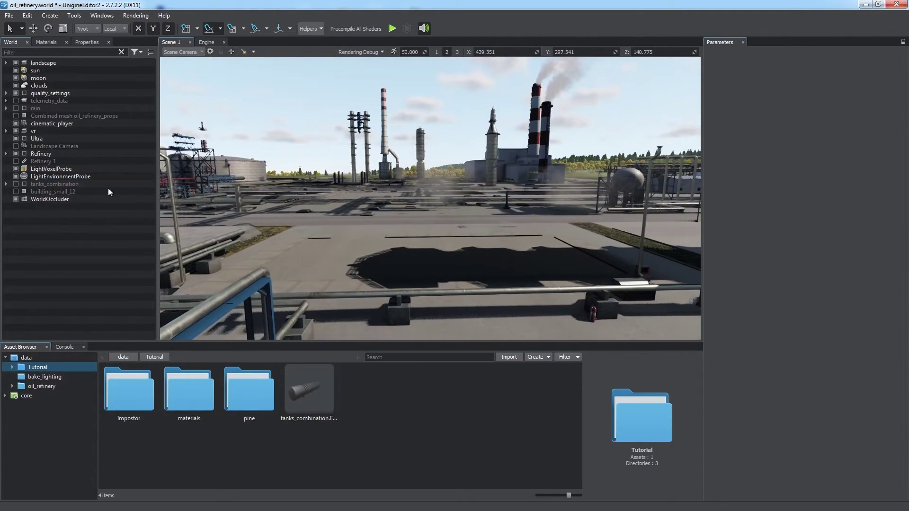
left_click(56, 198)
right_click_drag(354, 226, 441, 407)
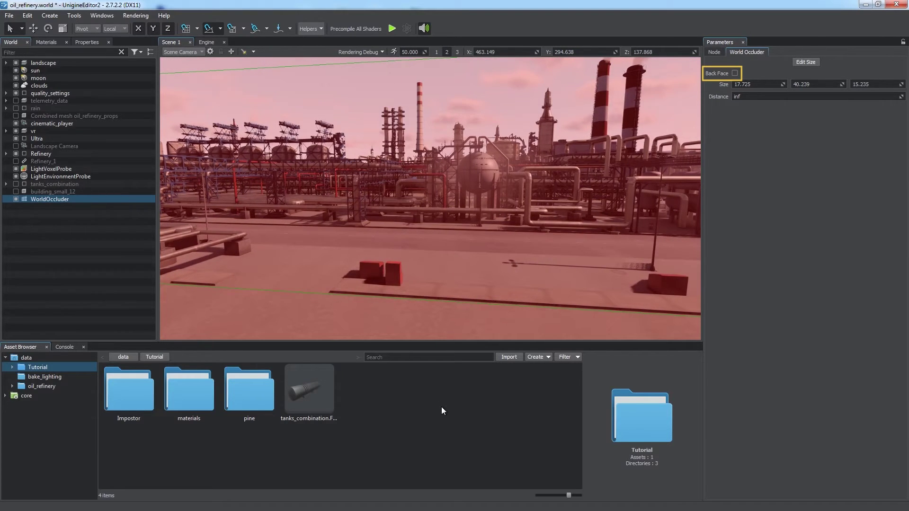
left_click(735, 74)
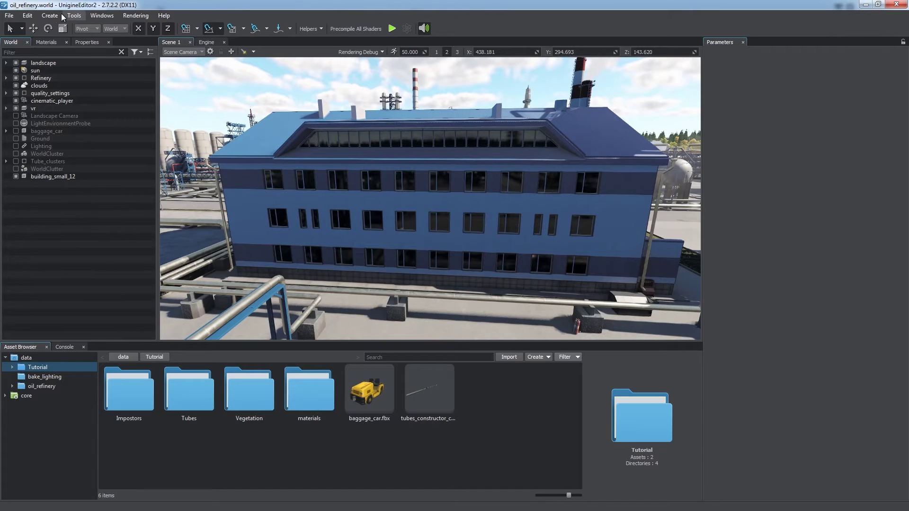
- Create an Occluder Mesh from the building_small_3 occluder mesh, parent it to building_small_12 and reset its position to 0, 0, 0
left_click(50, 15)
left_click(122, 225)
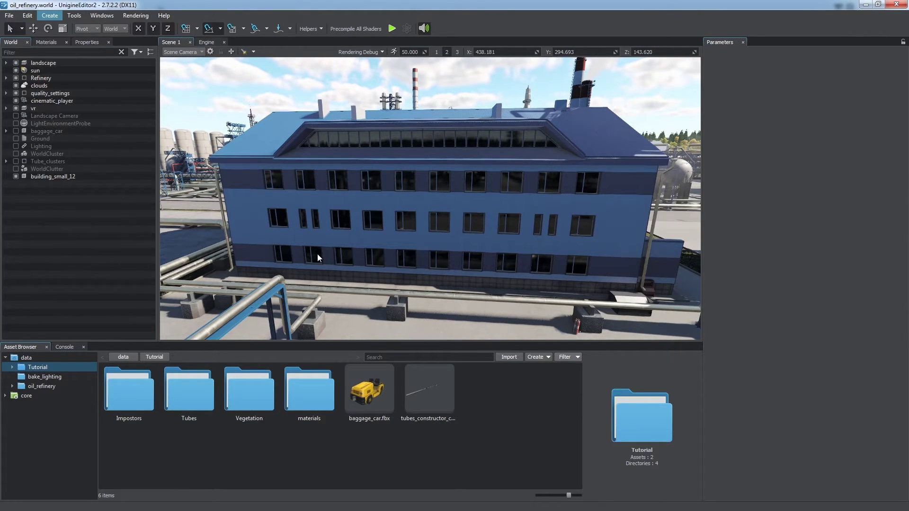
double_click(605, 173)
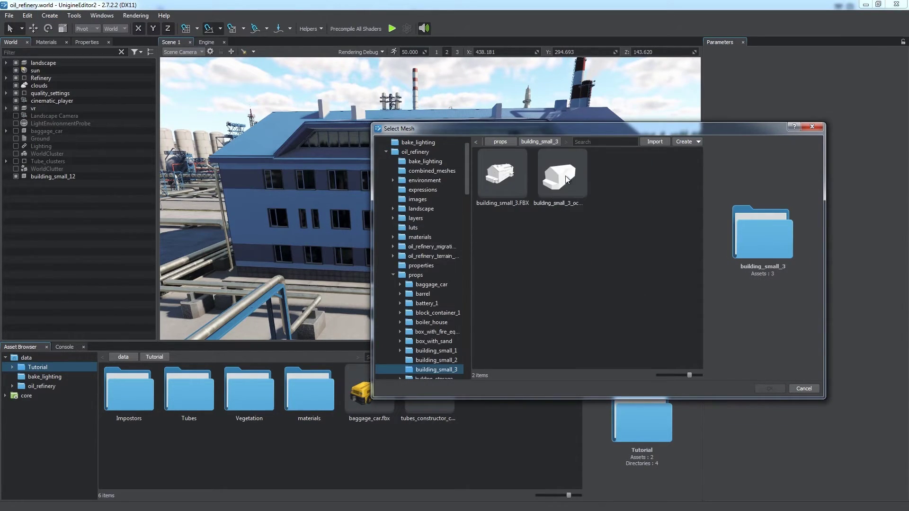
double_click(557, 176)
left_click(509, 176)
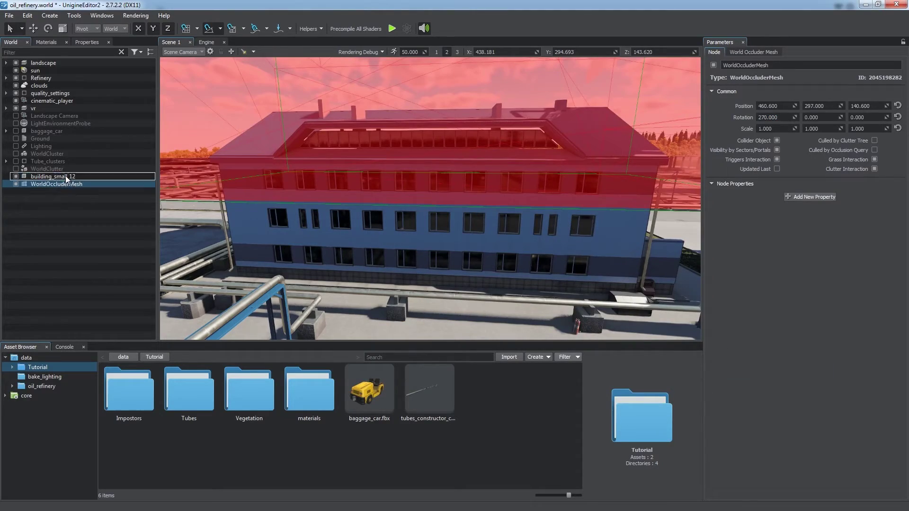
left_click(897, 106)
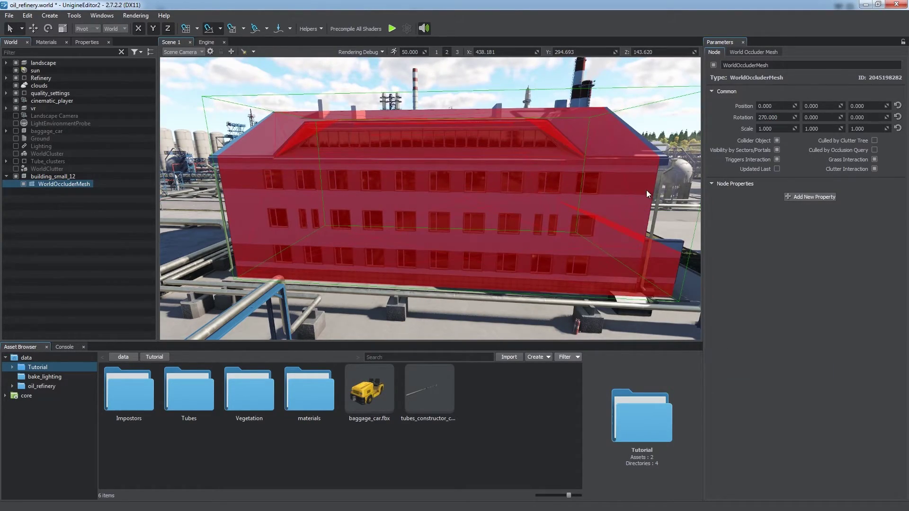
- Hide building_small_12 temporarily to examine what the unparented occluder mesh culls, and show the building with the occluder nested under it again
right_click_drag(646, 189, 532, 219)
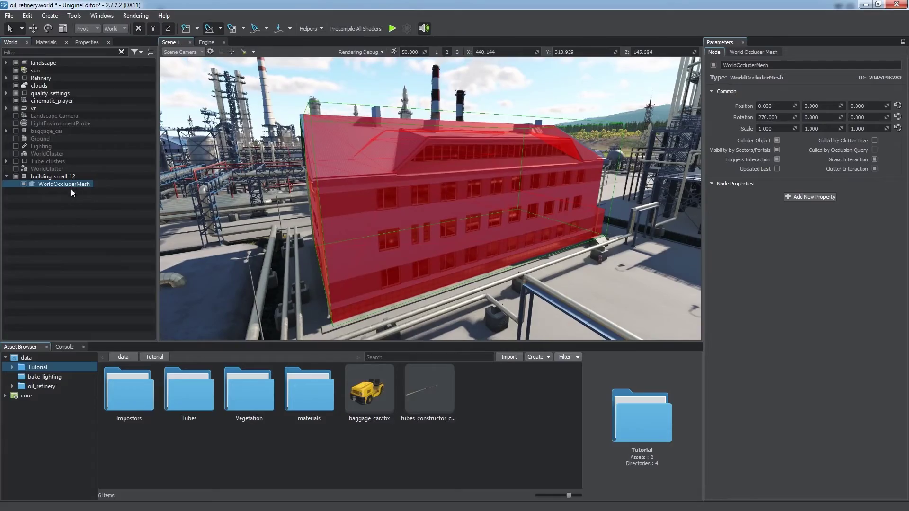
left_click(17, 177)
left_click(36, 212)
right_click_drag(440, 211, 367, 219)
double_click(55, 183)
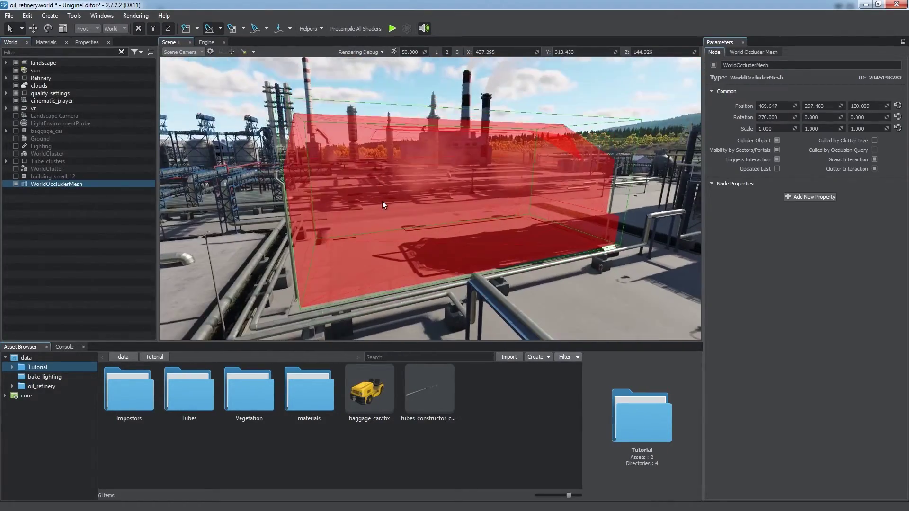
left_click(16, 176)
left_click_drag(35, 185, 44, 178)
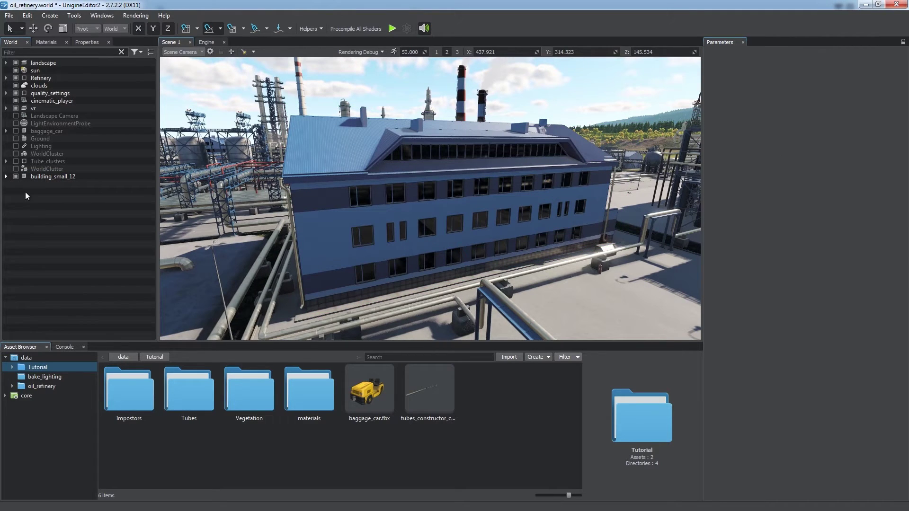
left_click_drag(347, 237, 208, 237, "alt")
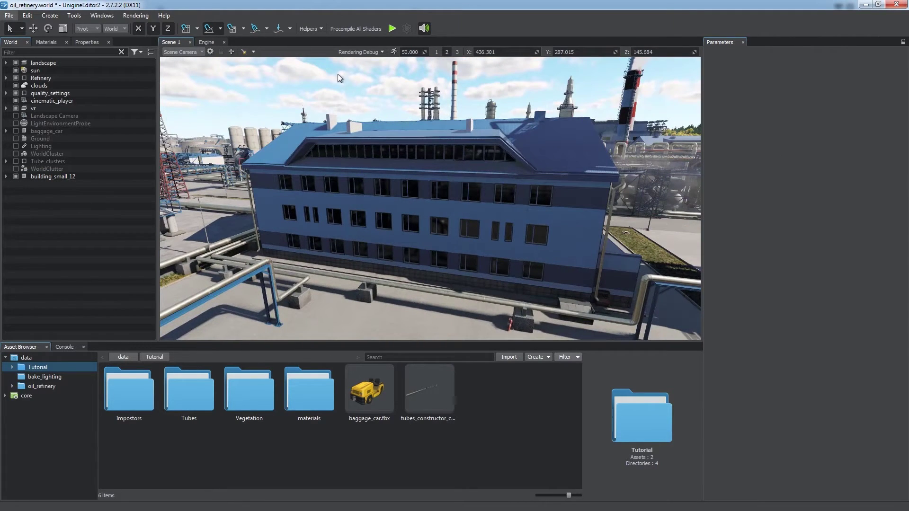
- Turn on the Occluders helper and examine the occluder buffer while moving around the building
left_click(309, 30)
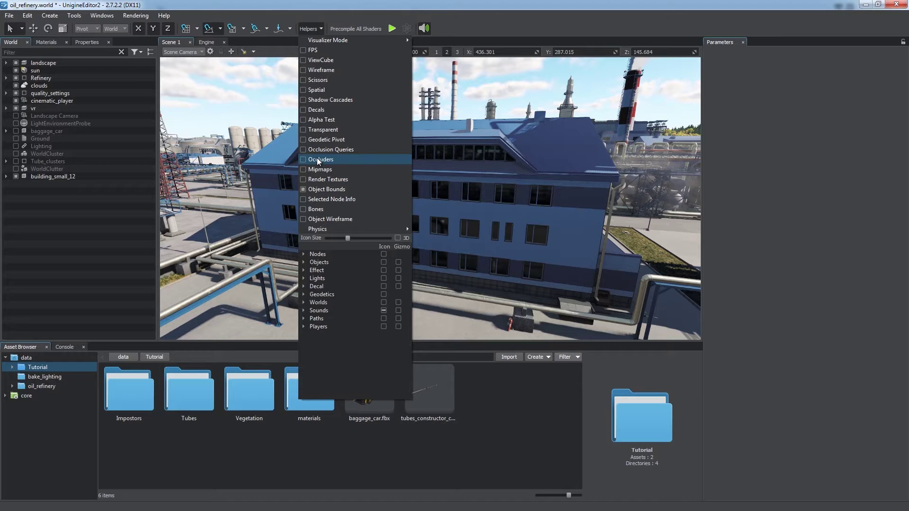
left_click(317, 159)
left_click(305, 30)
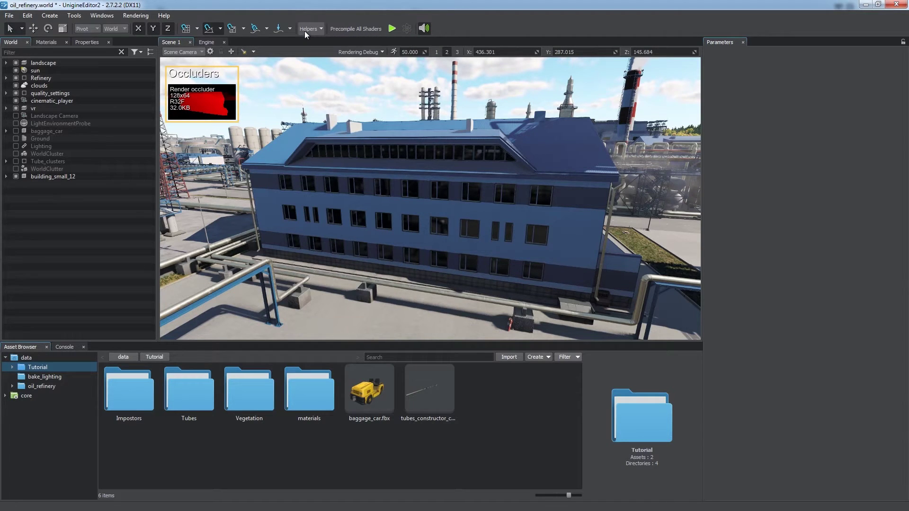
key("1")
key("d")
right_click_drag(478, 232, 711, 212)
key("w")
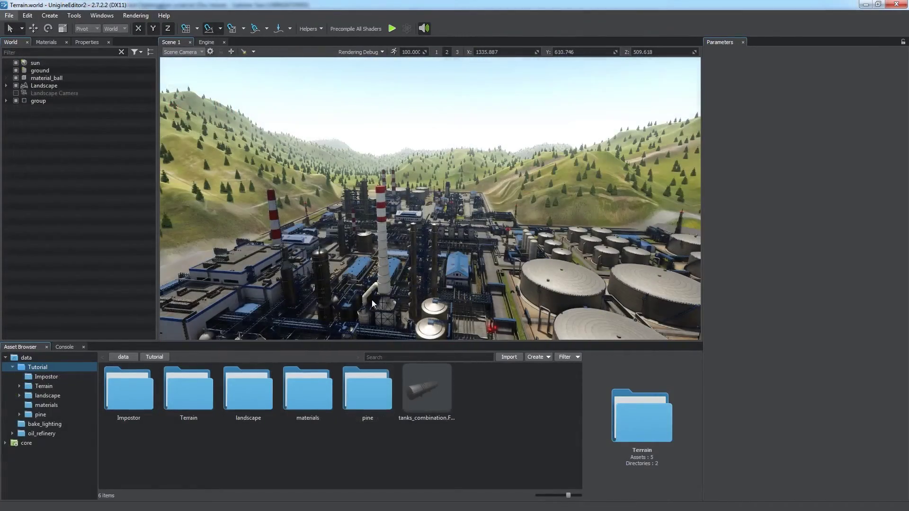
- Create an Occluder Terrain in the Terrain world and set its size to 3000 × 3000 × 1000
right_click_drag(396, 263, 513, 310)
key("3")
key("s")
key("s")
key("w")
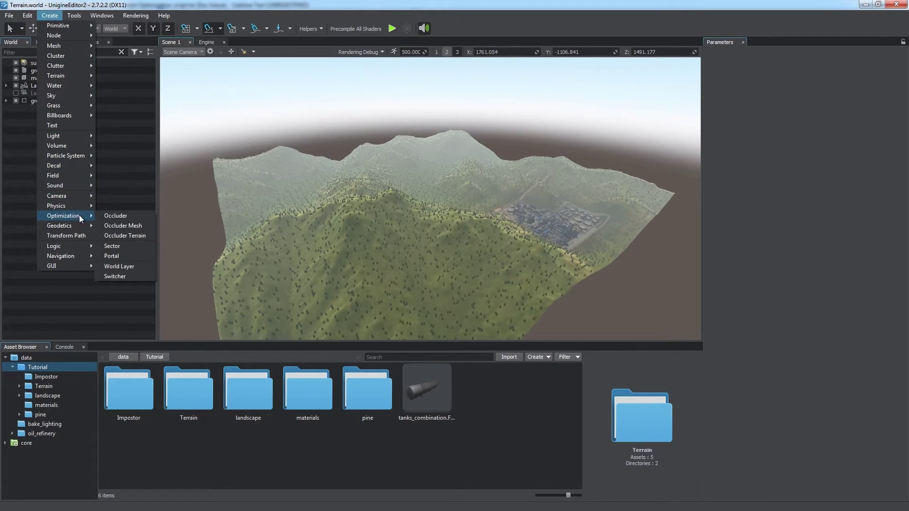
left_click(120, 236)
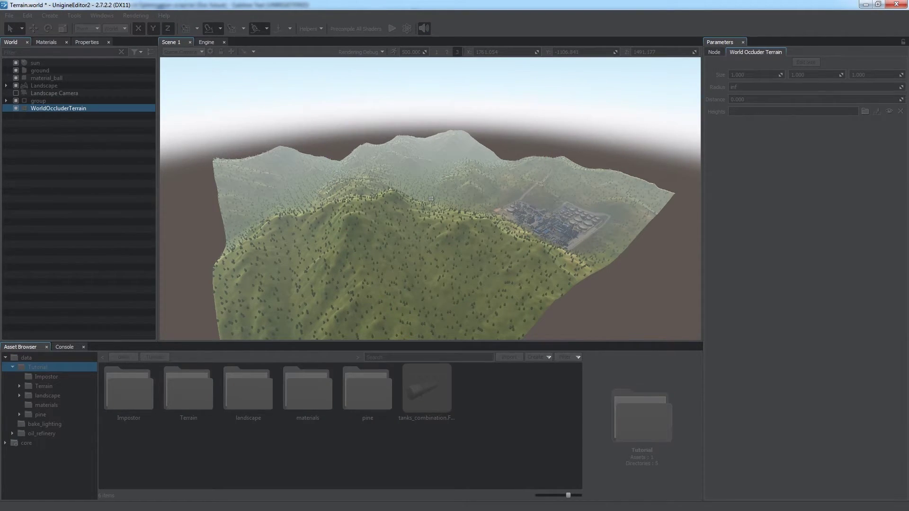
type("000")
key("Tab")
type("3000")
key("Tab")
type("1000")
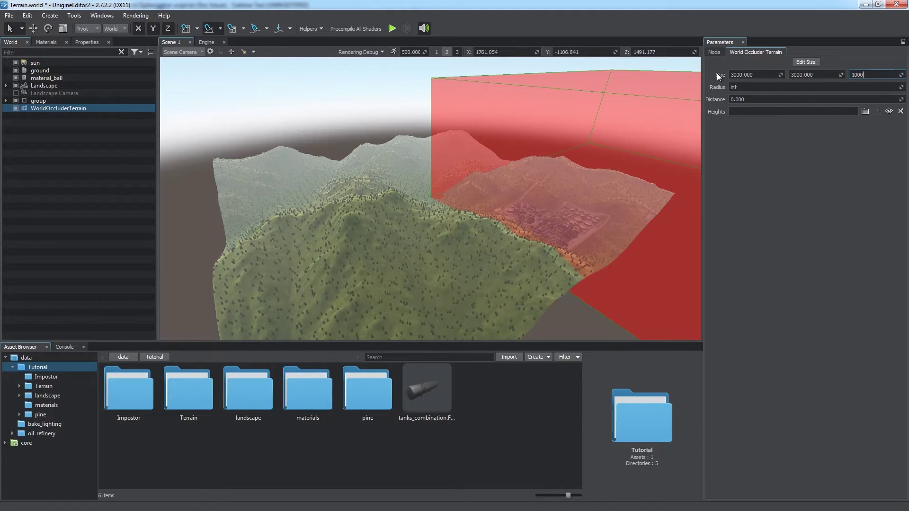
- Set the terrain occluder's position to -1500, -1500, 0
left_click(714, 52)
left_click_drag(778, 106, 730, 106)
type("-1500")
key("Tab")
type("-1500")
key("Tab")
type("0")
key("Return")
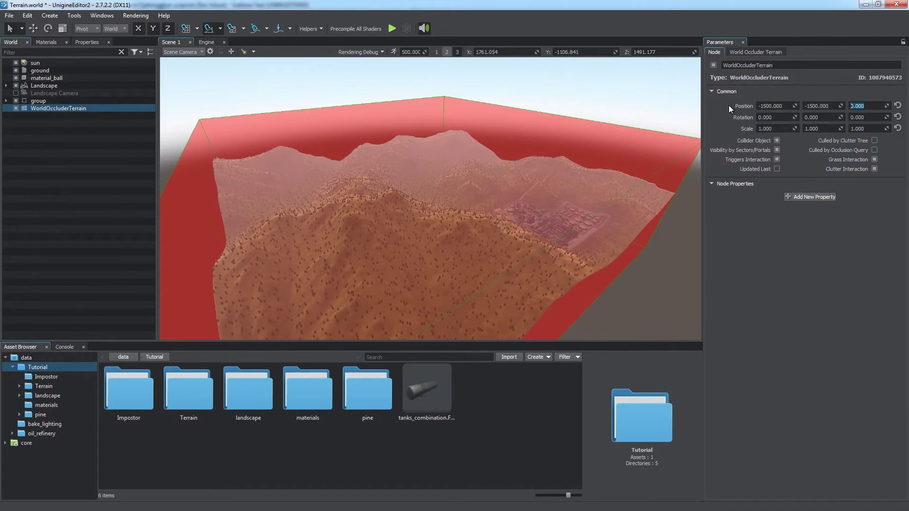
- Assign height_low_0.png from the Terrain folder as the terrain occluder's heights texture
scroll(561, 163, "up", 5)
left_click_drag(503, 206, 604, 216, "alt")
left_click(753, 53)
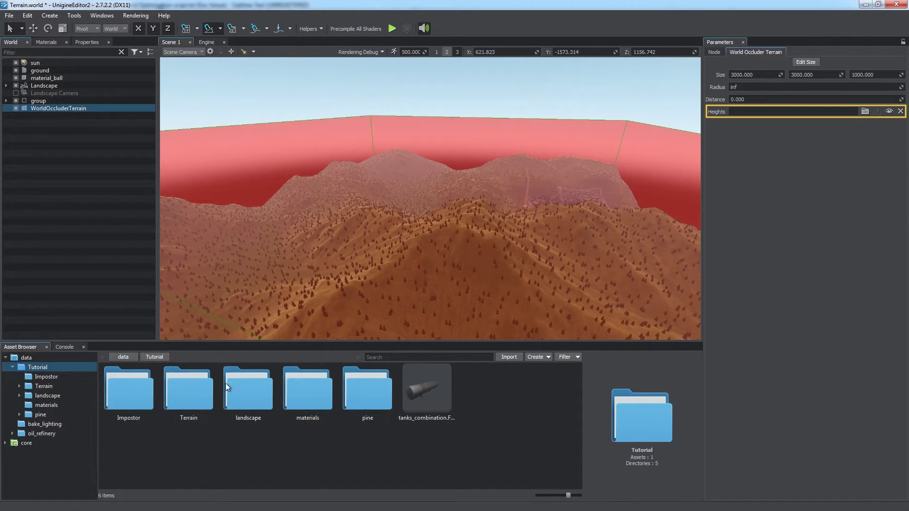
double_click(209, 387)
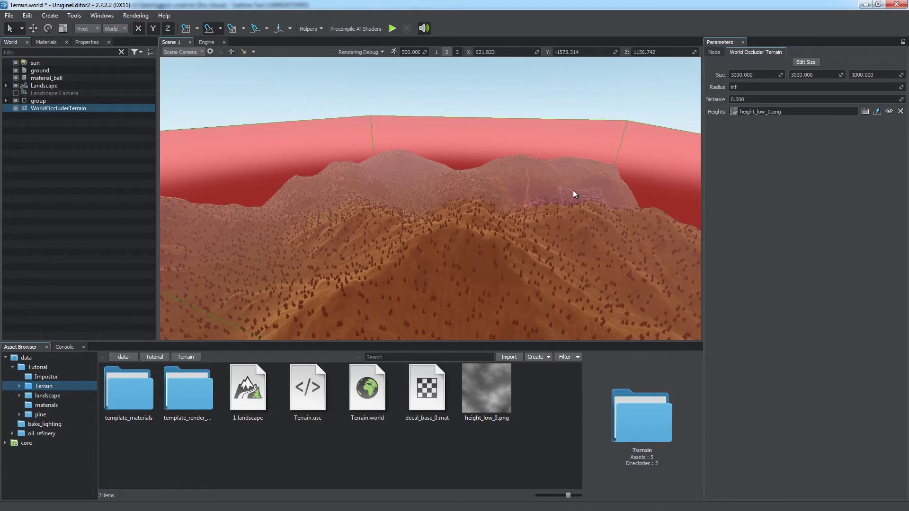
- Show the occluder buffer for the mountain terrain and examine how the terrain occluder behaves around the refinery
key("w")
right_click_drag(573, 190, 570, 169)
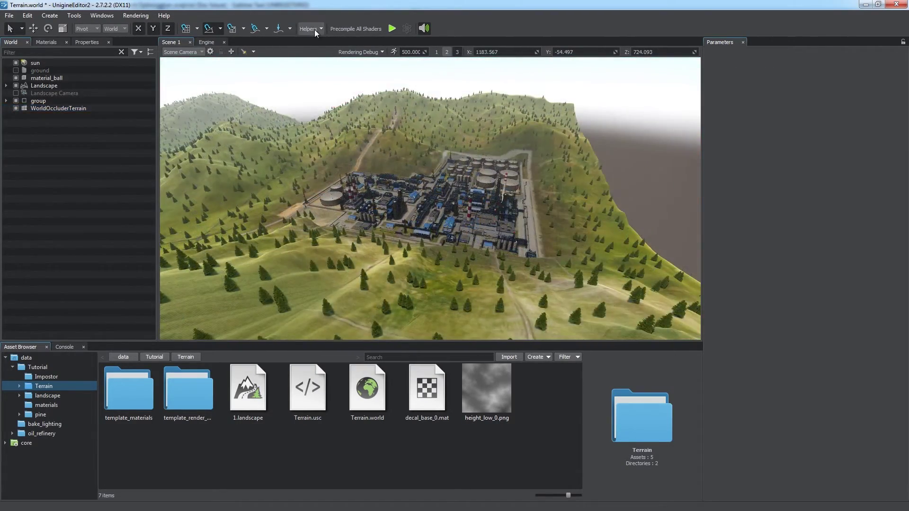
left_click(315, 31)
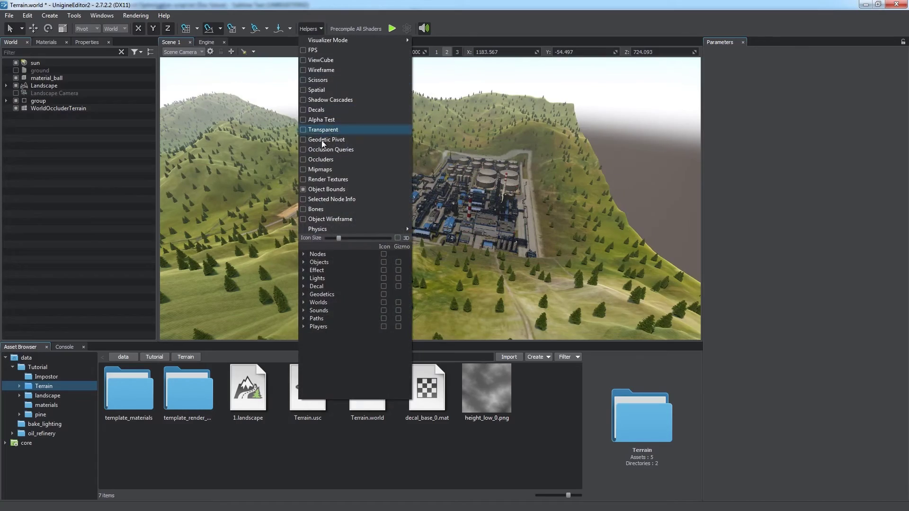
left_click(312, 33)
mouse_move(422, 203)
right_mouse_down()
mouse_move(416, 212)
mouse_move(402, 198)
mouse_move(416, 191)
mouse_move(357, 197)
mouse_move(401, 197)
mouse_move(453, 177)
mouse_move(530, 178)
mouse_move(387, 180)
mouse_move(410, 169)
mouse_move(414, 189)
right_mouse_up()
key("q")
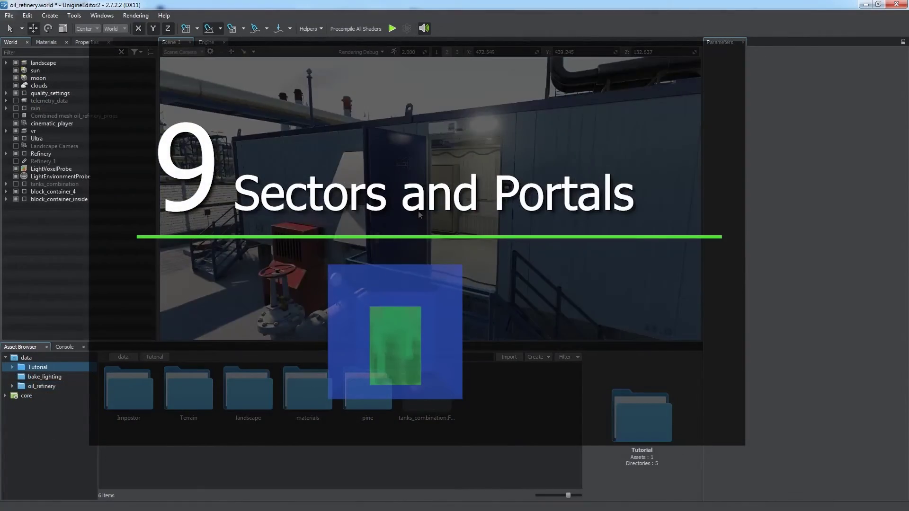
- Inspect the container's interior, hiding block_container_4 temporarily to examine the equipment inside it
right_click_drag(440, 211, 812, 203)
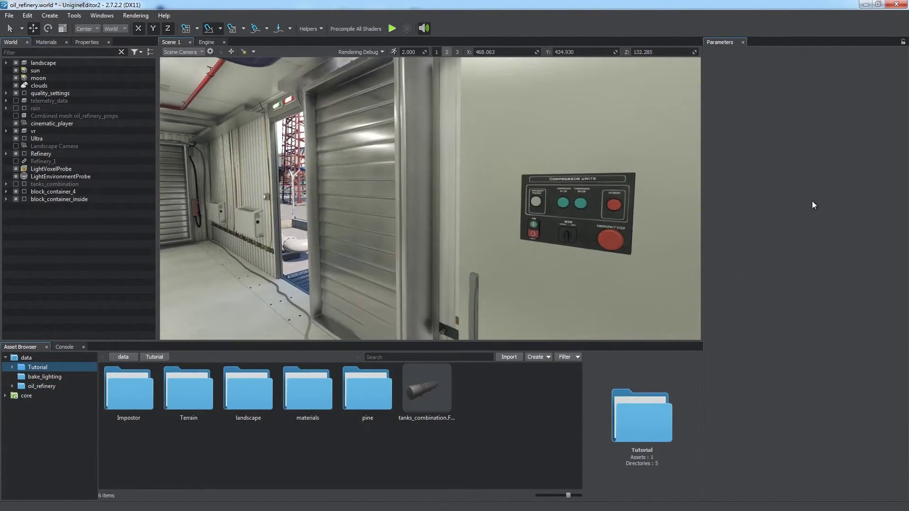
left_click(16, 191)
right_click_drag(337, 229, 836, 240)
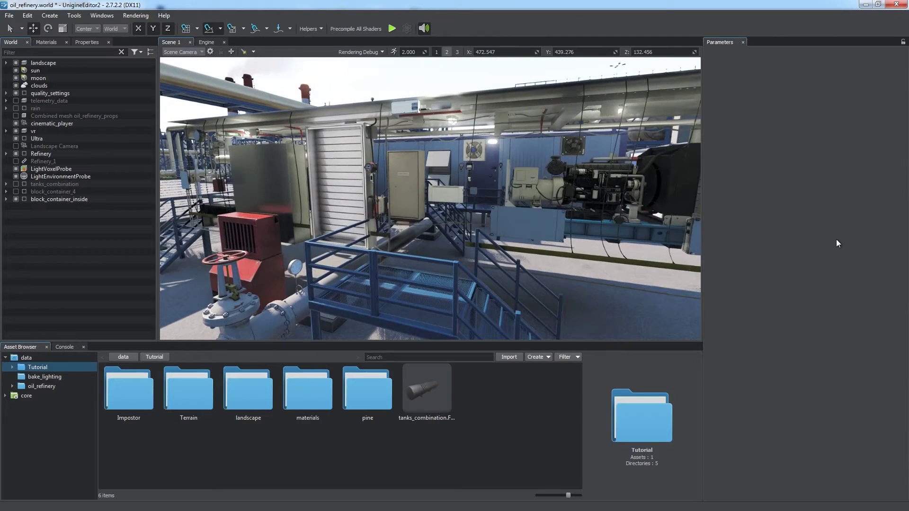
left_click(15, 191)
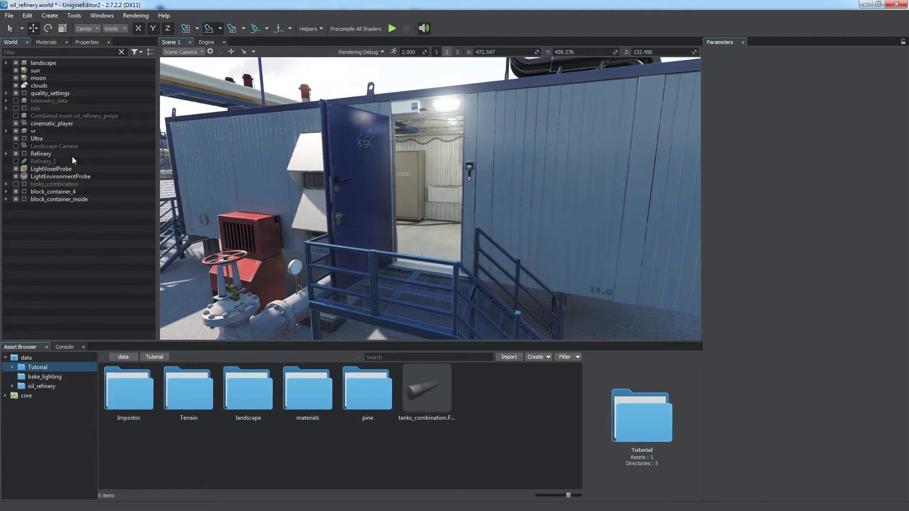
- Create a Sector and place it on the floor inside the container
left_click(47, 15)
mouse_move(70, 212)
left_click(120, 248)
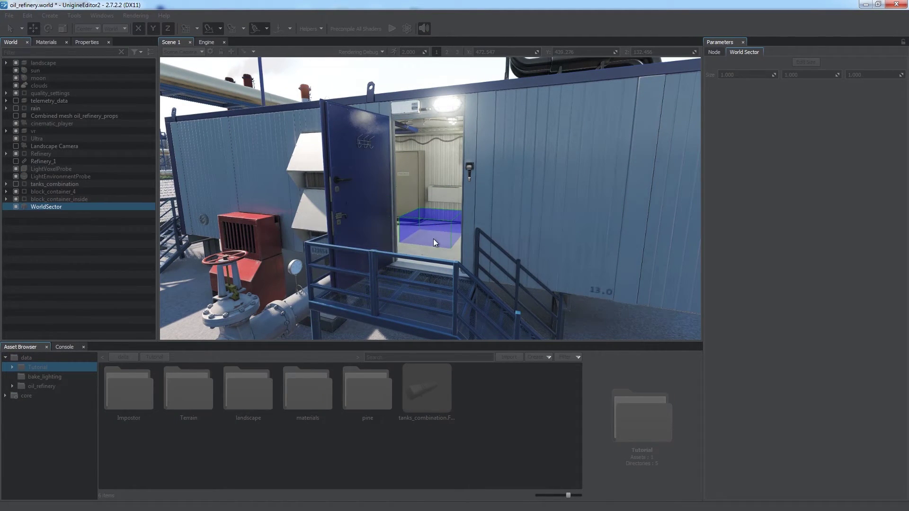
left_click(433, 239)
- Resize the sector to fit the container's interior, about 2.79 × 9.91 × 2.54
left_click(809, 63)
left_click_drag(428, 237, 633, 265)
left_click_drag(487, 243, 486, 152)
left_click_drag(400, 221, 239, 201)
left_click_drag(463, 225, 445, 251)
left_click_drag(241, 189, 280, 195)
left_click_drag(454, 284, 453, 268)
right_click_drag(498, 167, 502, 194)
left_click(805, 62)
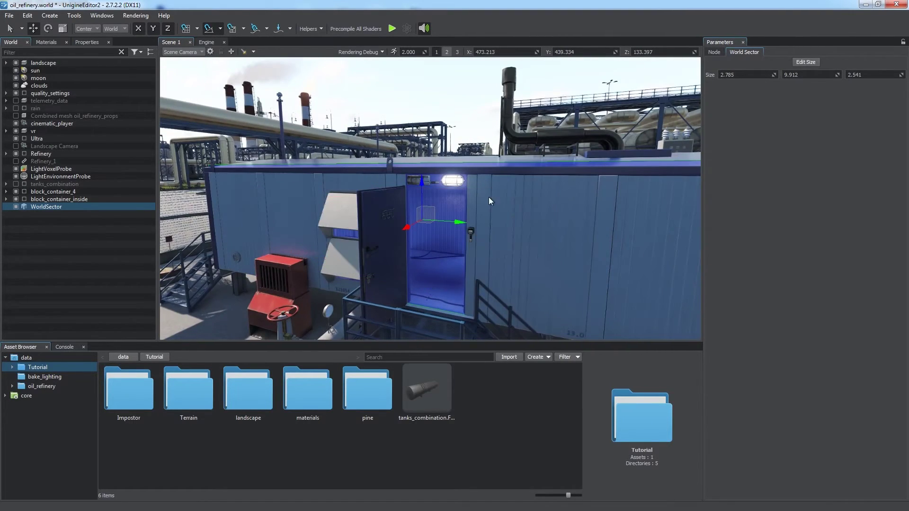
- Create a Portal and place it at the container's open doorway
left_click(64, 262)
key("w")
right_click_drag(416, 245, 221, 245)
left_click(110, 257)
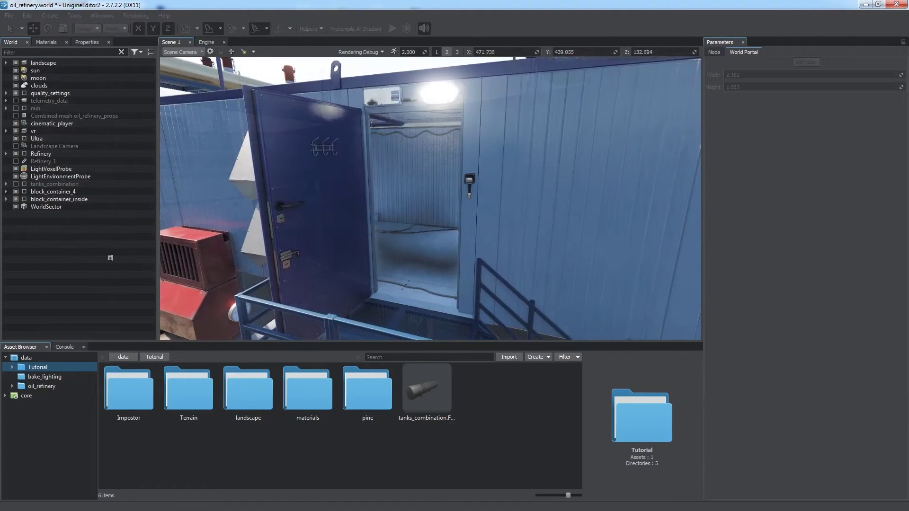
left_click(416, 297)
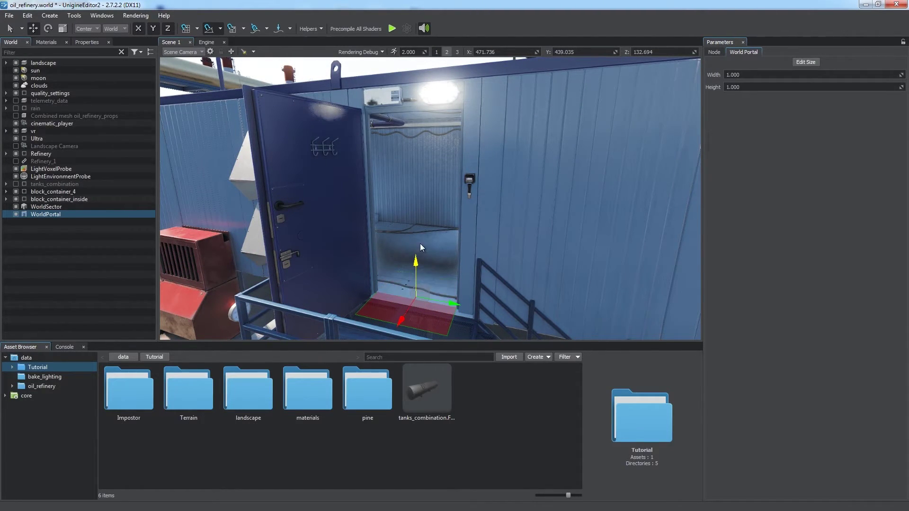
- Rotate the portal upright into the doorway and fit it to the opening, about 2.10 wide and 1.00 high
left_click_drag(419, 244, 393, 279)
key("e")
key("a")
right_click_drag(551, 249, 473, 227)
left_click_drag(431, 163, 425, 326)
left_click(795, 62)
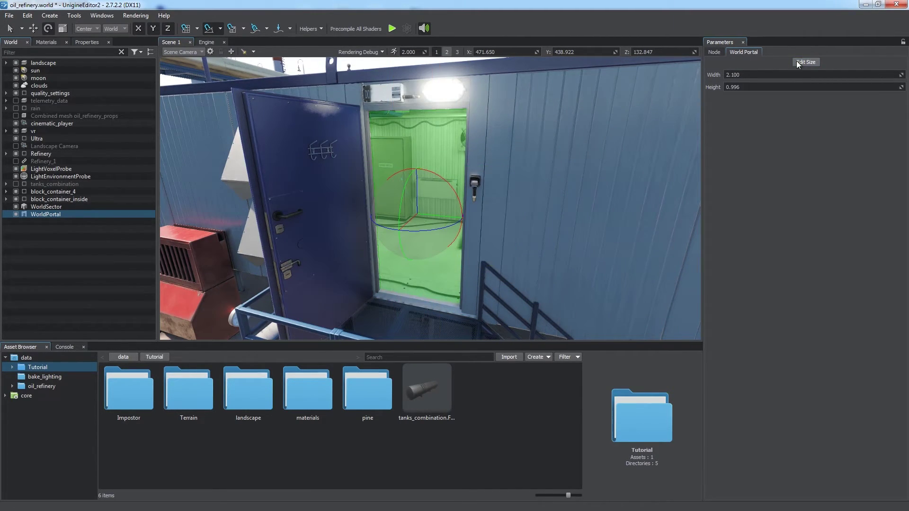
- Inspect the container's end doorway and select block_container_4 to check its Visibility by Sectors/Portals option
left_click(112, 251)
key("a")
right_click_drag(425, 208, 503, 201)
key("w")
left_click(282, 183)
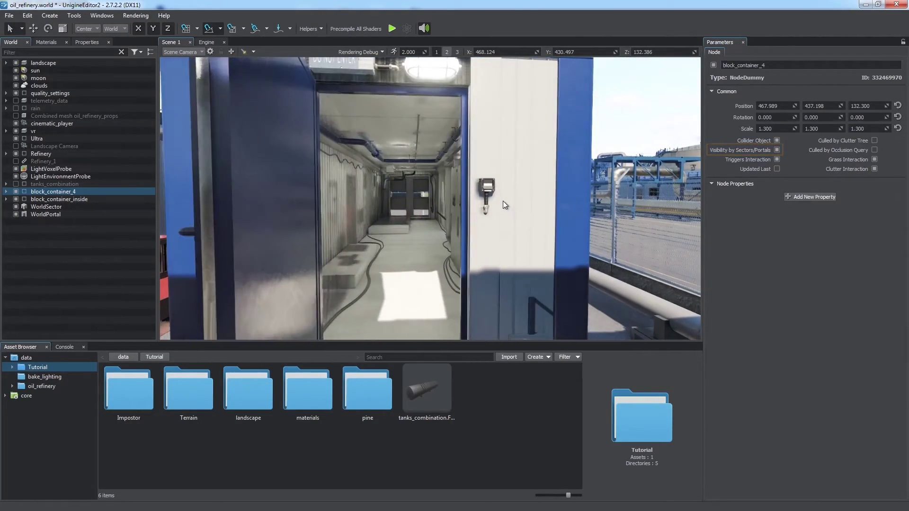
- Duplicate the existing WorldPortal, move the copy to the container's end doorway and rotate it to 270 degrees about Z
left_click(47, 213)
key("w")
key("ctrl+d")
right_click_drag(403, 253, 451, 202)
left_click_drag(450, 202, 400, 245)
right_click_drag(525, 265, 462, 242)
key("e")
left_click_drag(447, 213, 364, 216)
key("w")
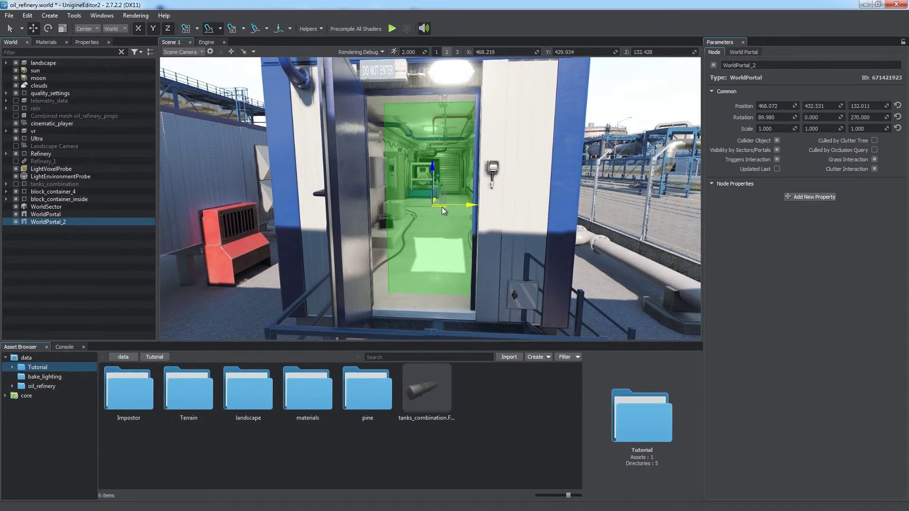
- Fine-position the duplicated portal so it covers the open end doorway, and deselect it
left_click_drag(442, 206, 432, 224)
mouse_move(432, 225)
right_mouse_down()
mouse_move(430, 257)
mouse_move(433, 219)
right_mouse_up()
left_click_drag(433, 219, 431, 216)
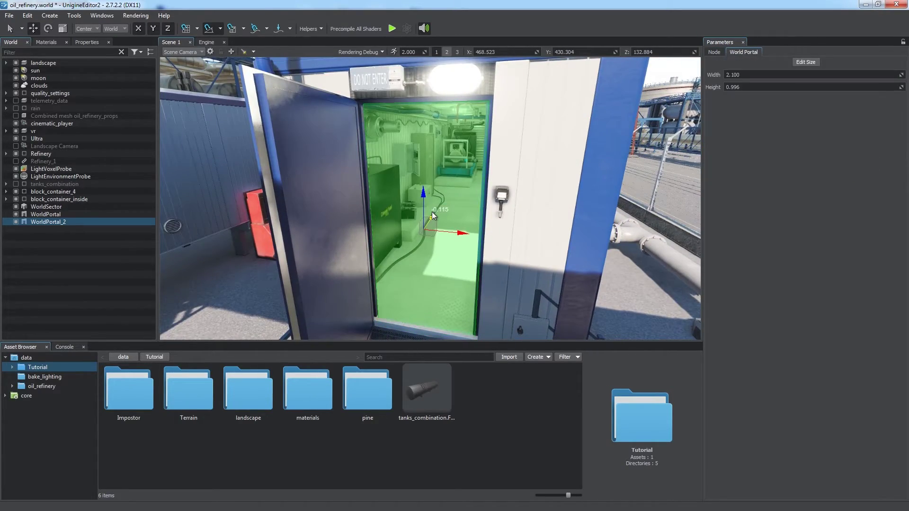
key("Escape")
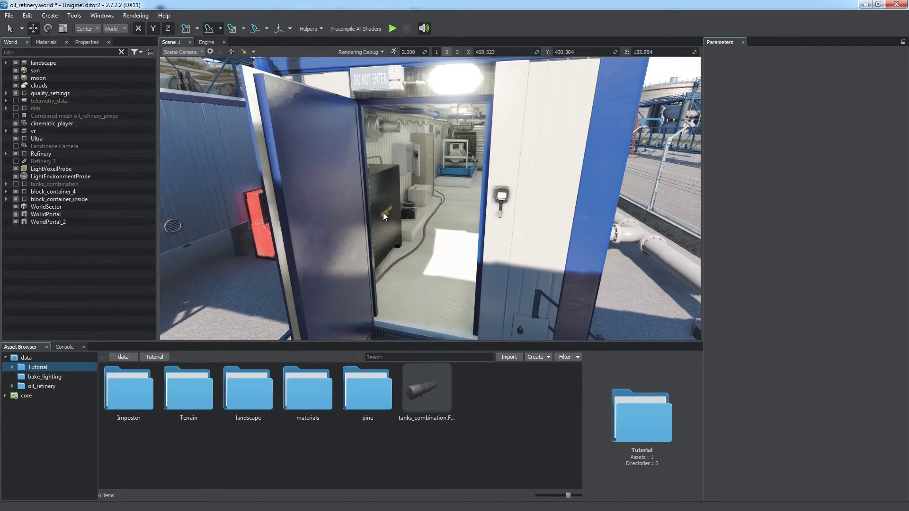
- Toggle the block_container_4 node and look at the container's interior through its open doorway from outside
right_click_drag(383, 212, 403, 158)
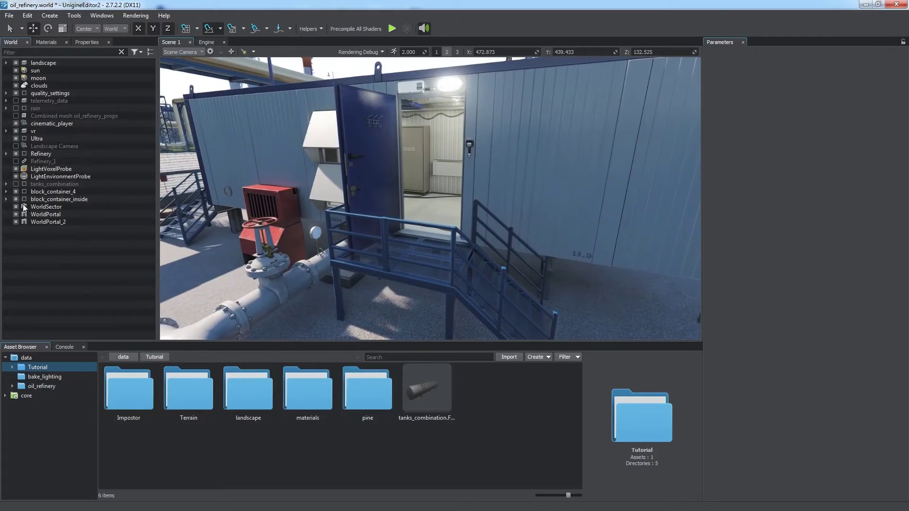
left_click(16, 192)
right_click_drag(466, 172, 620, 190)
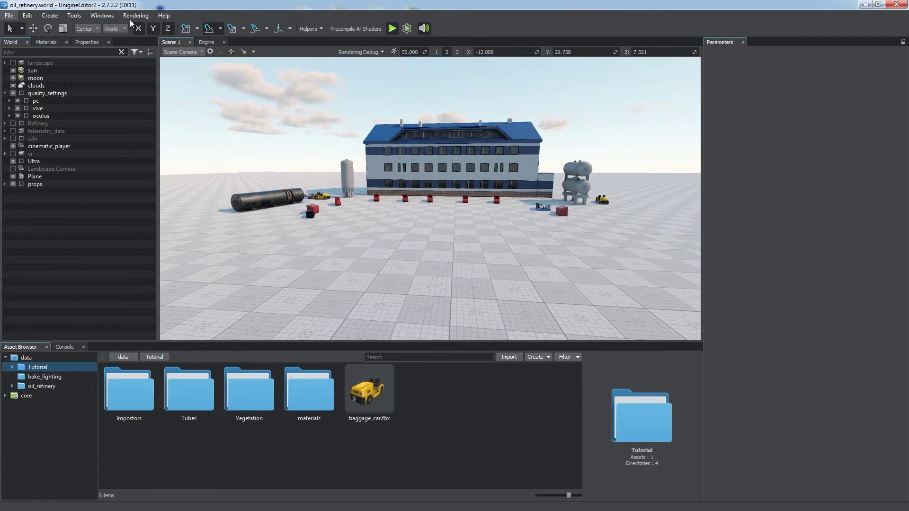
- Enable Occlusion Query in the occlusion culling options for rendering
left_click(132, 17)
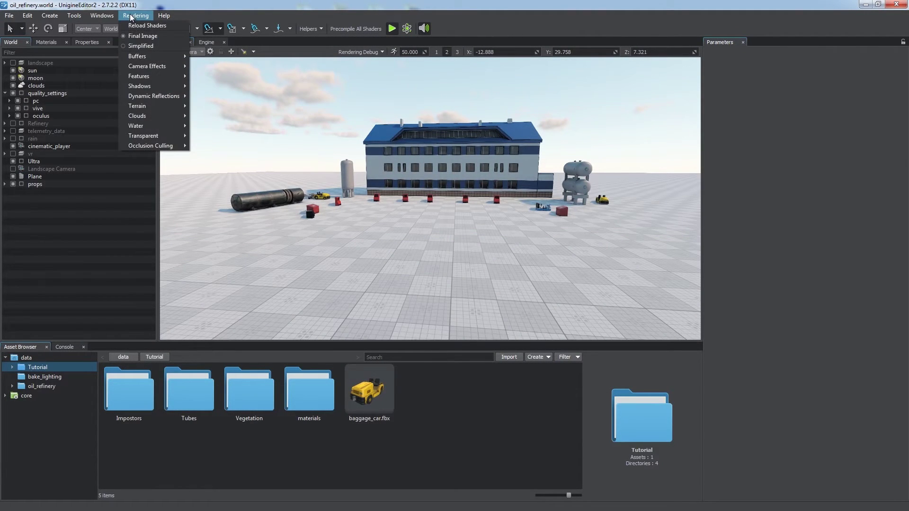
mouse_move(158, 147)
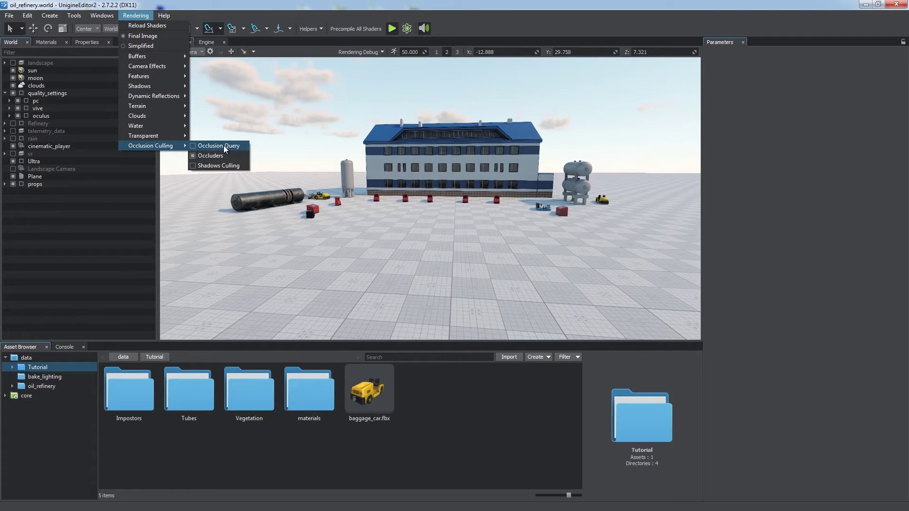
left_click(239, 147)
key("Escape")
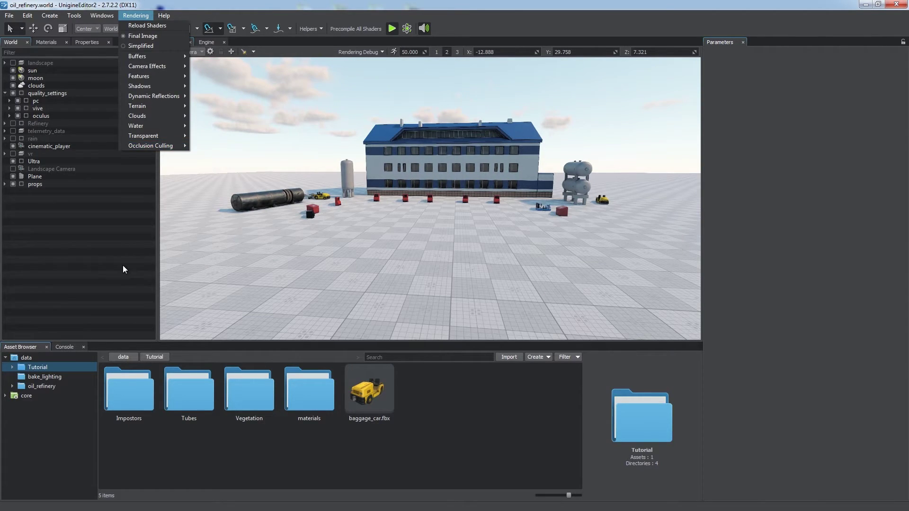
key("Escape")
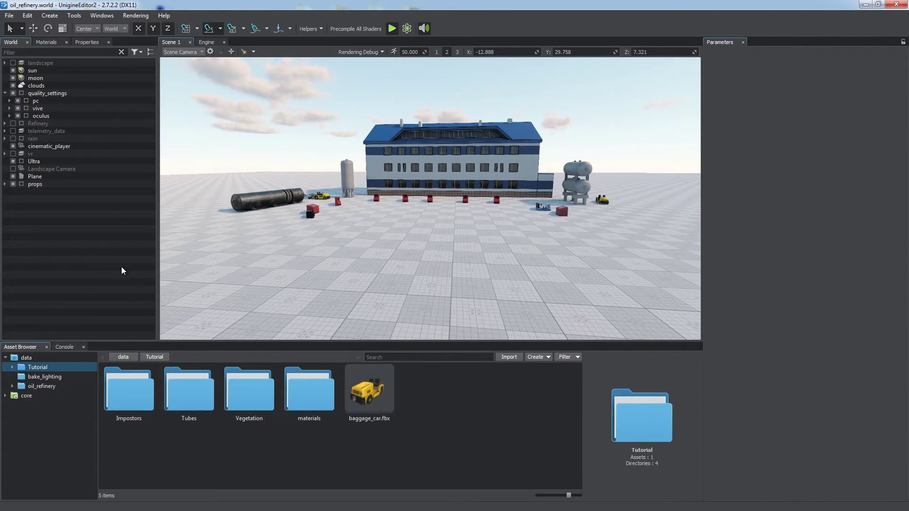
- Create a 10 × 20 × 10 box primitive and place it on the ground in front of the building and props
left_click(50, 15)
mouse_move(62, 29)
left_click(113, 28)
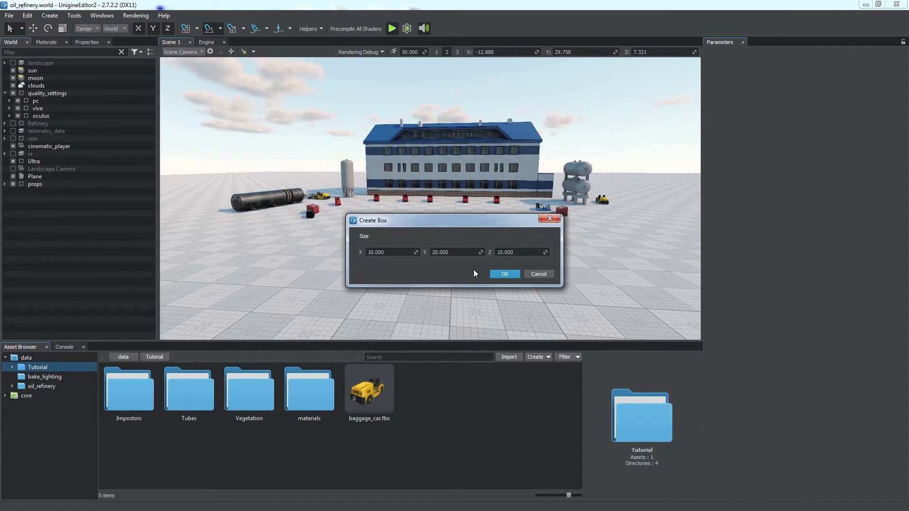
left_click(504, 274)
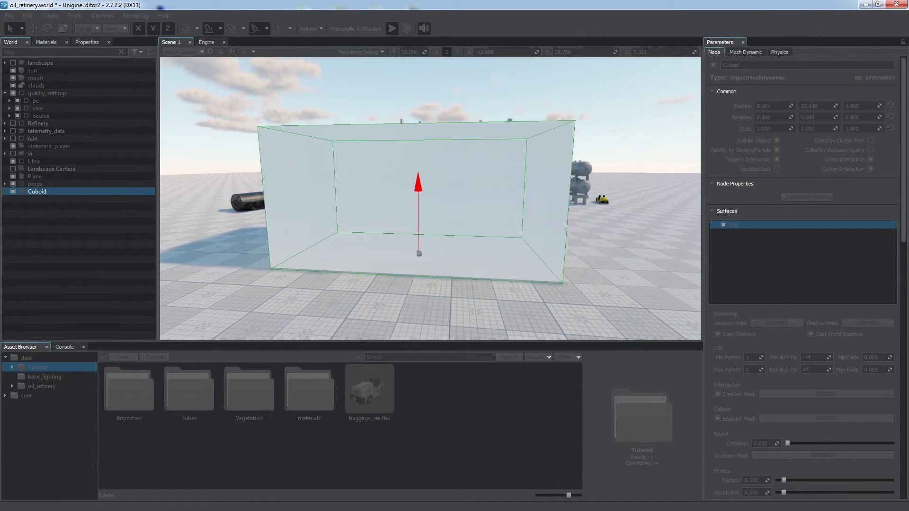
left_click(424, 254)
left_click_drag(464, 268, 470, 254, "alt")
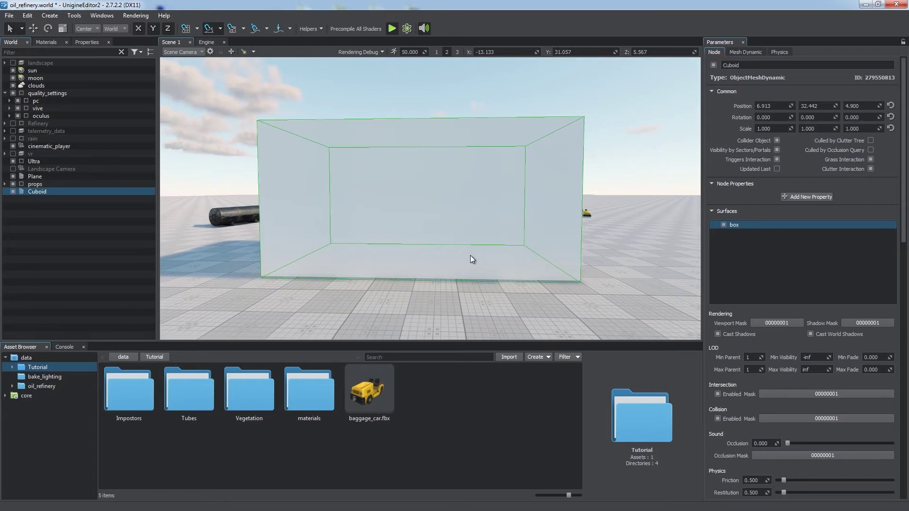
- Show the Occlusion Queries helper and examine which objects behind the box are culled from a higher viewpoint
left_click(309, 28)
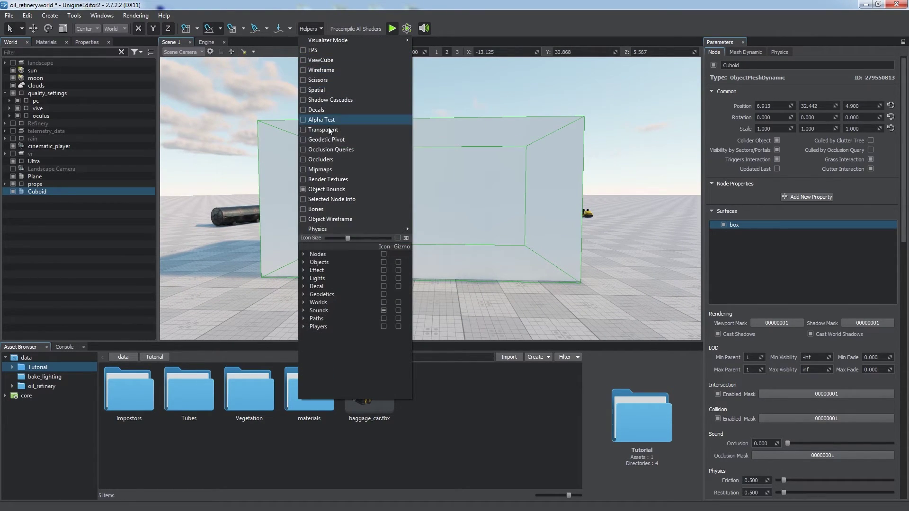
left_click(355, 150)
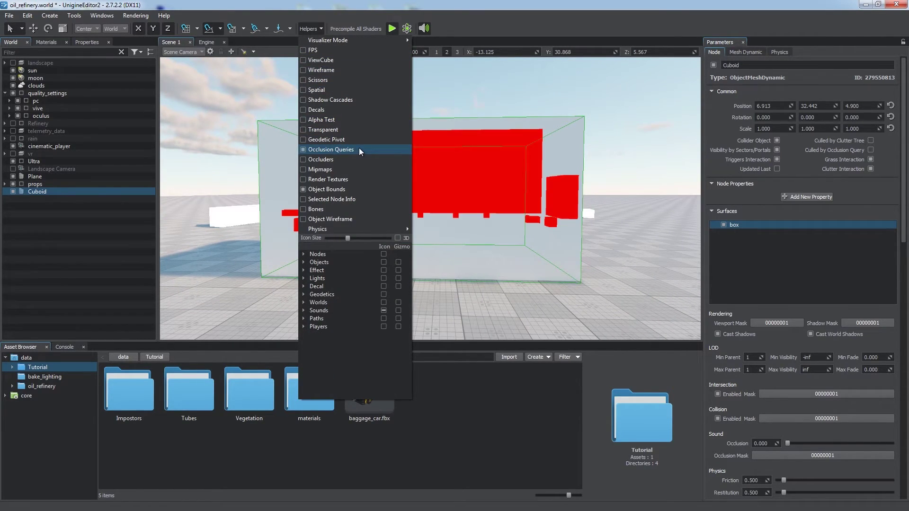
left_click(314, 27)
left_click_drag(498, 192, 474, 171, "alt")
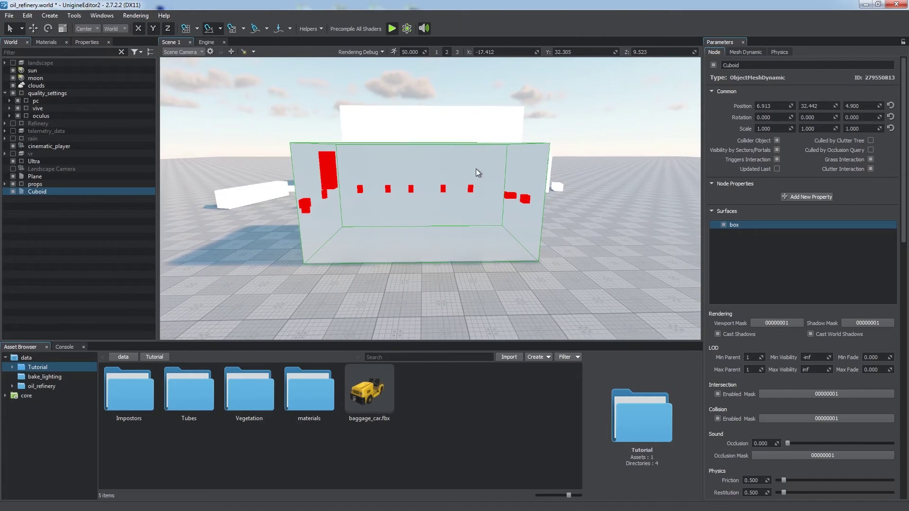
- Turn off Culled by Occlusion Query for the building_small_12 node behind the box
left_click(457, 136)
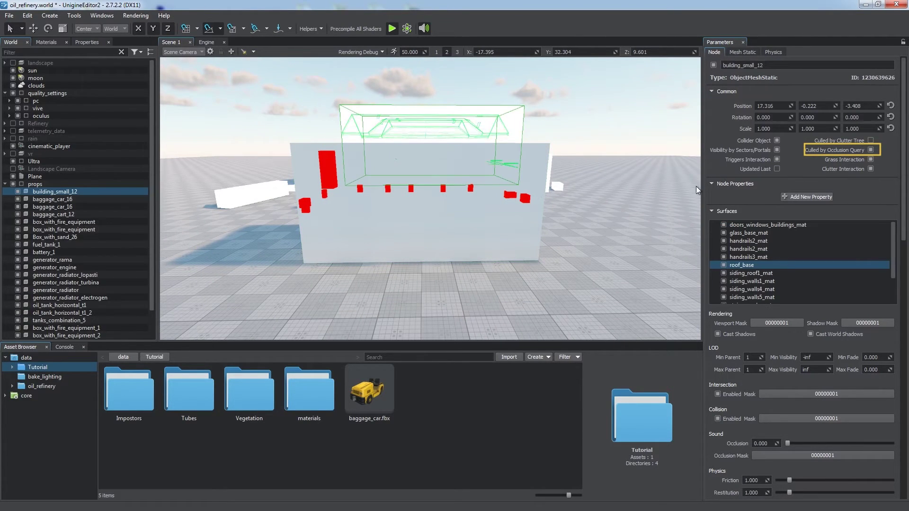
left_click(871, 150)
left_click_drag(578, 174, 565, 195, "alt")
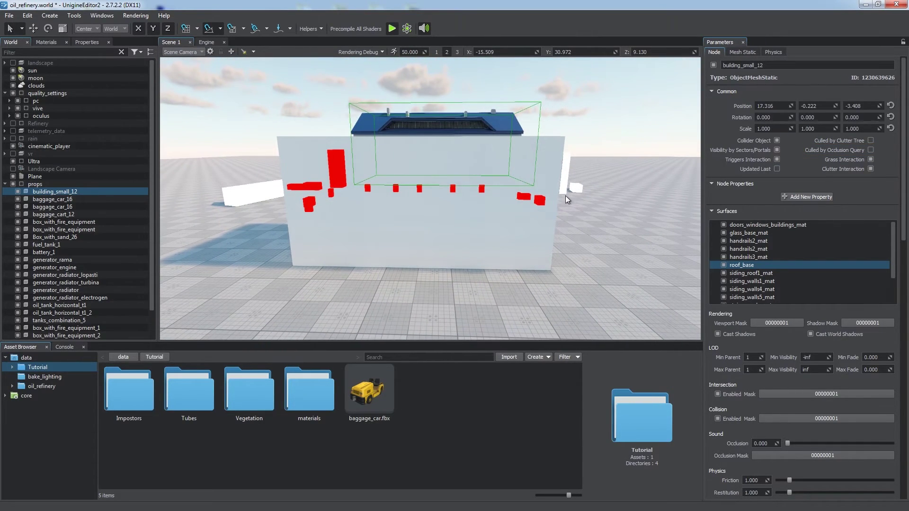
- Turn off the Occlusion Queries helper and run the console command render_show_triangles 2
left_click(321, 30)
left_click(328, 150)
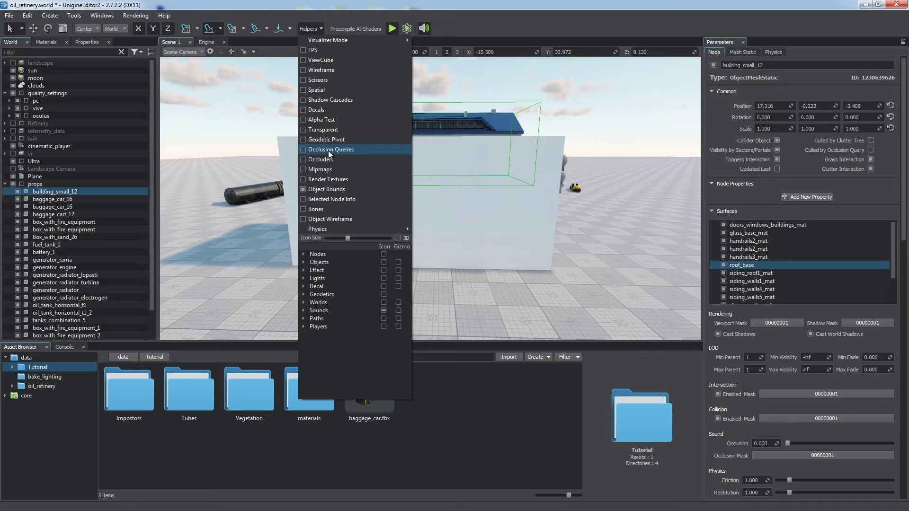
left_click(70, 347)
left_click(60, 495)
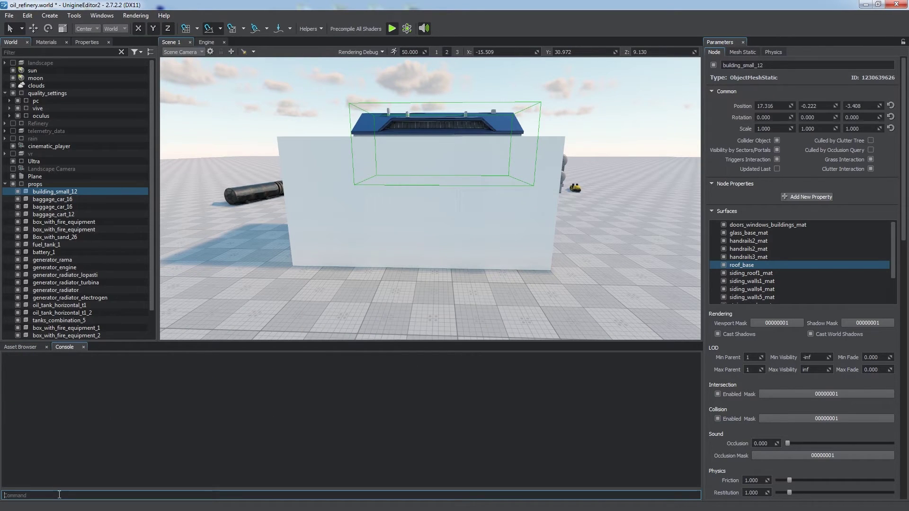
type("render_show_triangles 2")
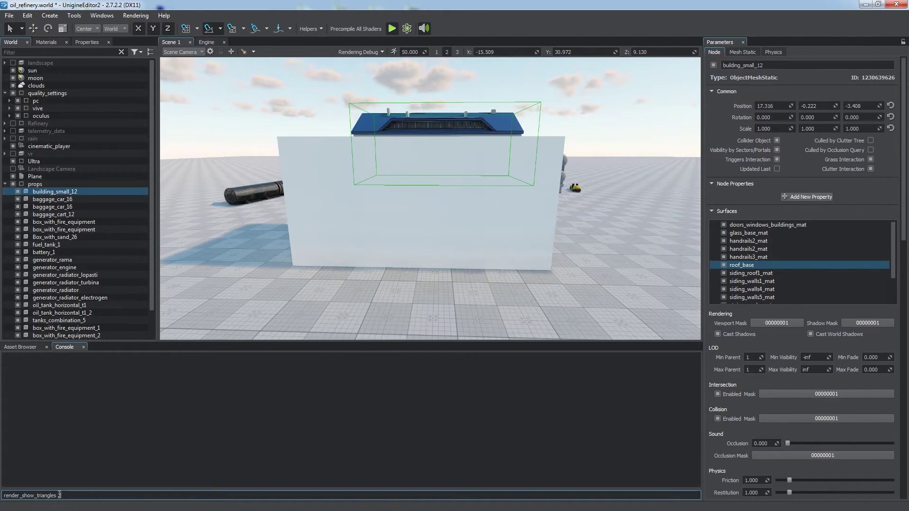
key("Return")
- Examine the triangle wireframes of the objects around the box, collapse the props group and open the Rendering Debug options
left_click(32, 348)
left_click_drag(450, 251, 515, 266, "alt")
left_click(438, 128)
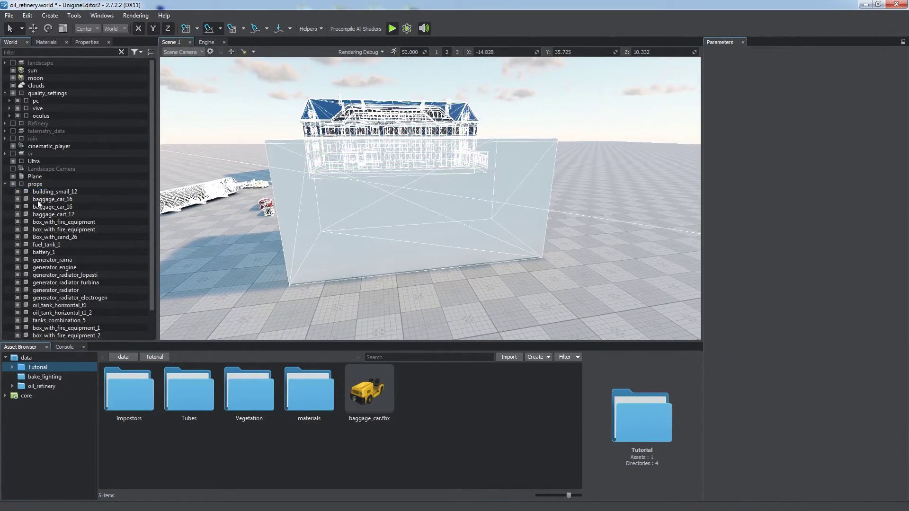
left_click(4, 184)
mouse_move(482, 218)
right_mouse_down()
mouse_move(470, 210)
mouse_move(456, 266)
mouse_move(360, 197)
mouse_move(512, 167)
mouse_move(367, 173)
mouse_move(235, 247)
mouse_move(176, 253)
mouse_move(399, 169)
mouse_move(497, 171)
mouse_move(489, 219)
right_mouse_up()
left_click(360, 52)
left_click(312, 62)
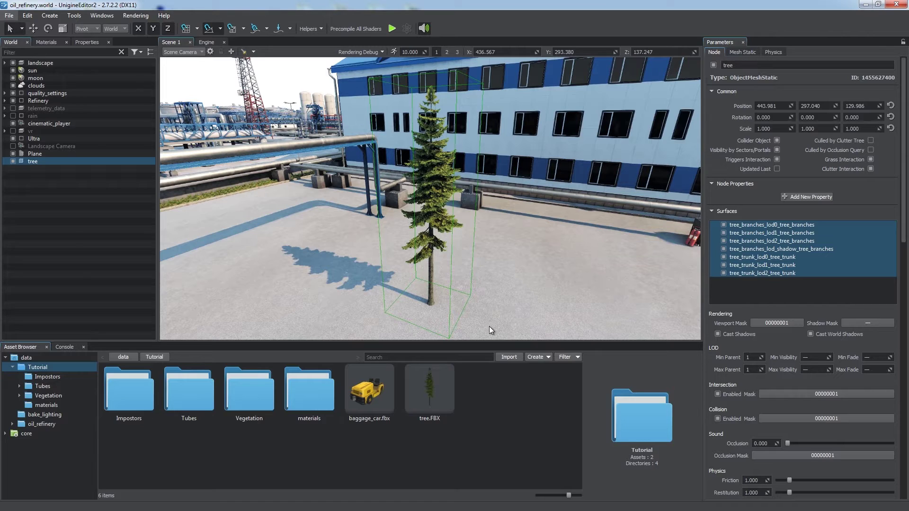
- Isolate the tree's tree_branches_lod_shadow surface by disabling its three branch LOD surfaces and three trunk LOD surfaces
left_click(734, 248)
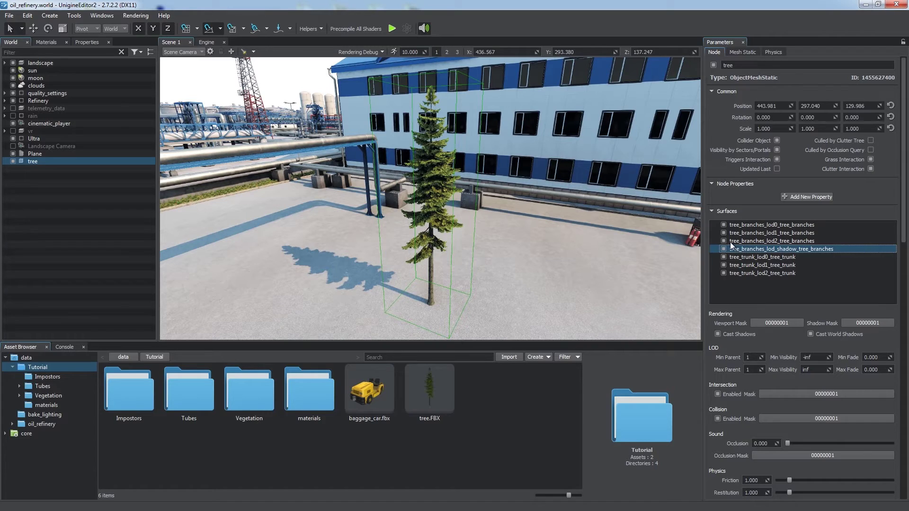
left_click(723, 241)
left_click(723, 224)
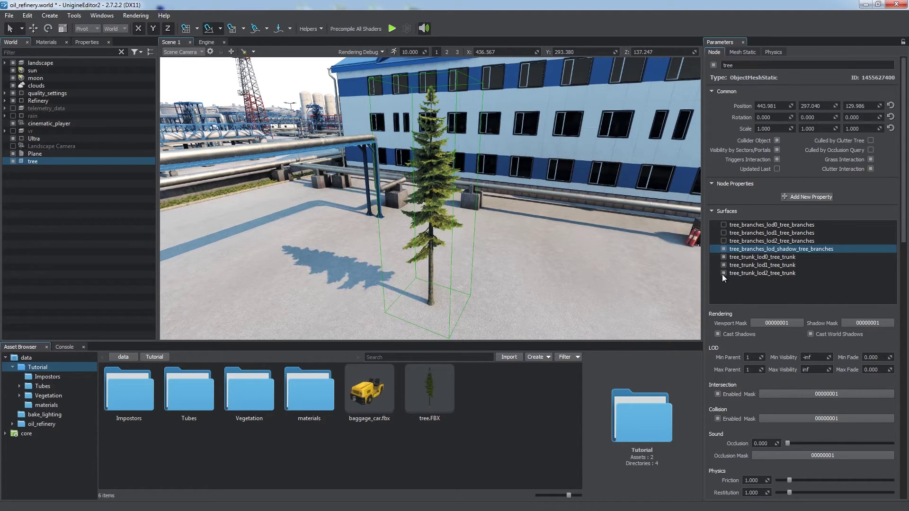
left_click(723, 257)
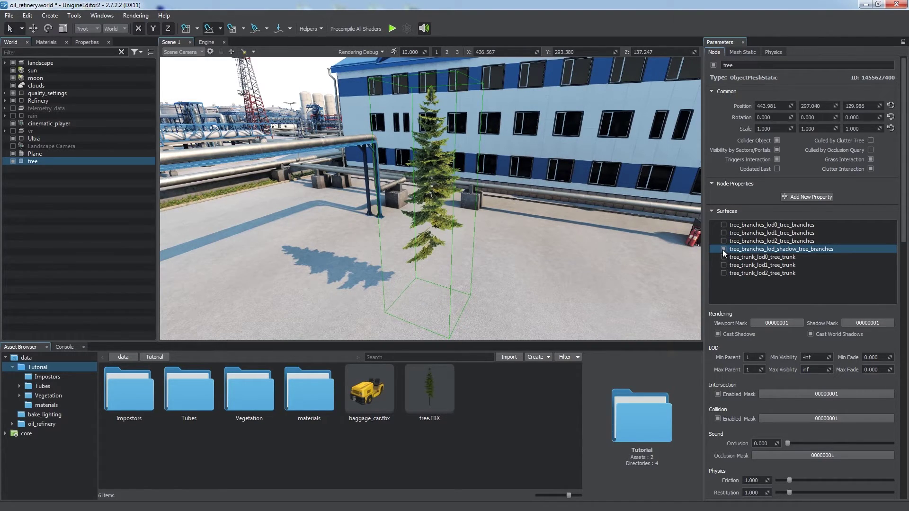
- Check the Viewport mask in the scene camera's settings
left_click(210, 52)
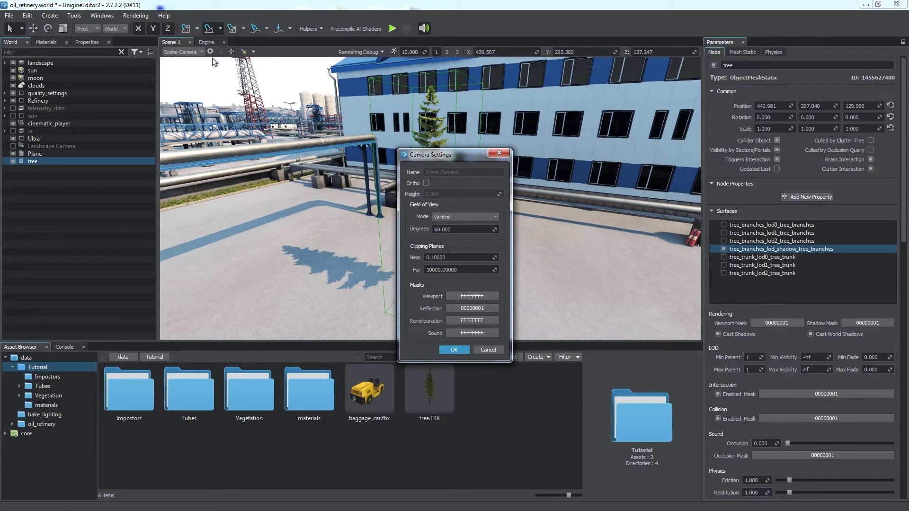
left_click_drag(436, 158, 302, 126)
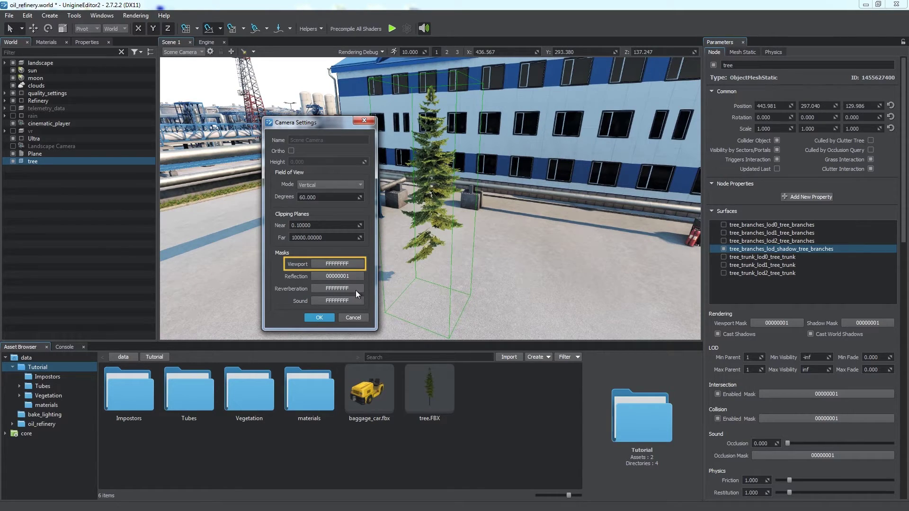
left_click(315, 318)
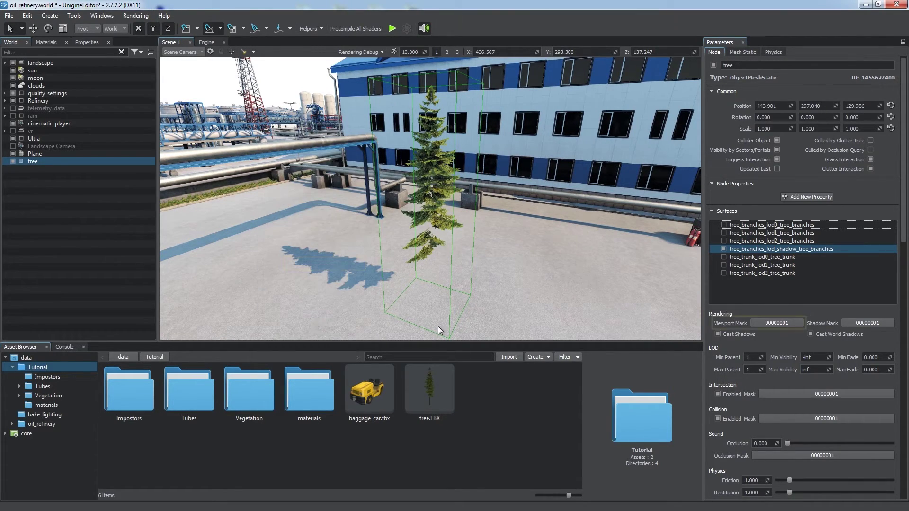
- Clear bit 0 of the shadow surface's Viewport Mask to make it 00000000, and inspect the tree's shadow
left_click(773, 325)
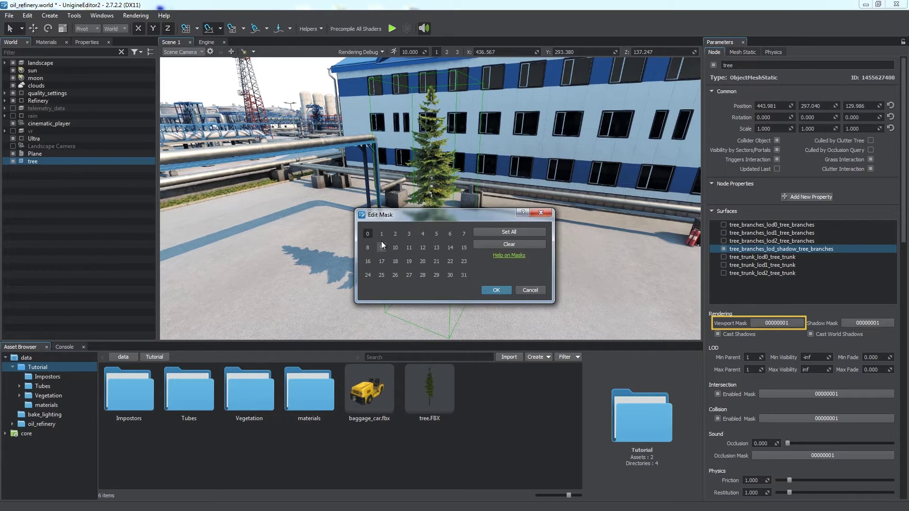
left_click(368, 233)
key("Return")
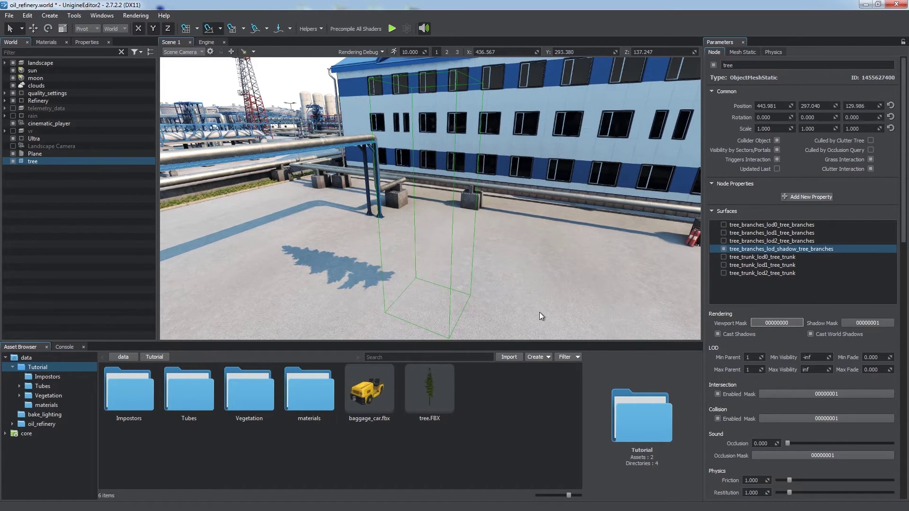
left_click_drag(445, 260, 475, 258, "alt")
right_click_drag(475, 258, 448, 261)
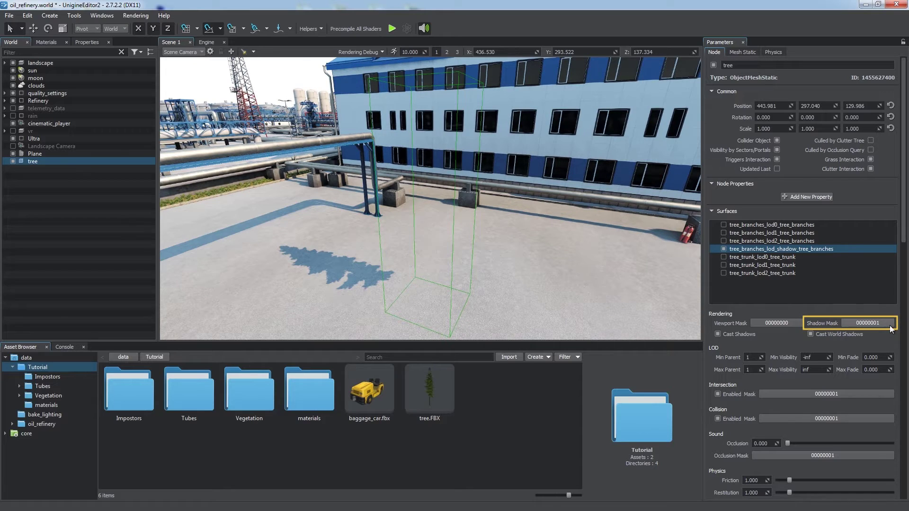
- Check the sun's Light Mask to compare it with the tree shadow surface's Shadow Mask
mouse_move(902, 237)
left_mouse_down()
mouse_move(901, 406)
mouse_move(902, 233)
left_mouse_up()
left_click(86, 70)
left_click(736, 52)
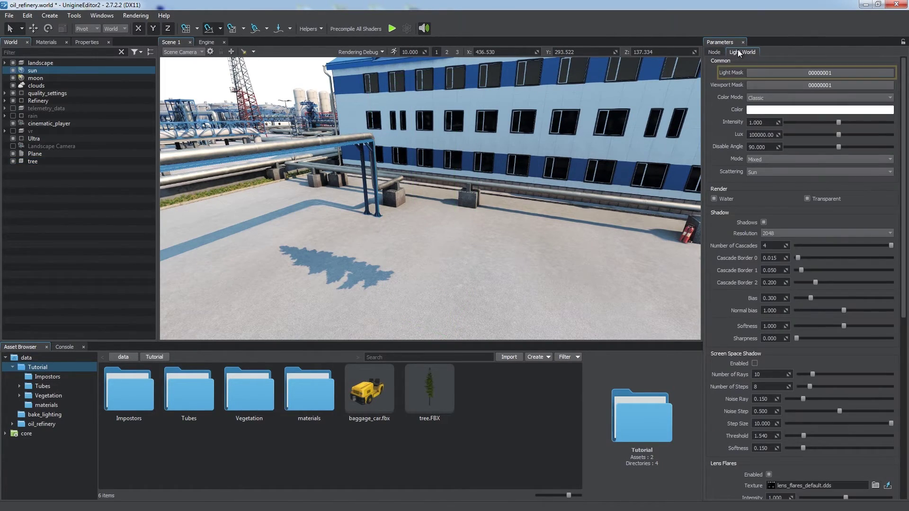
left_click(713, 52)
- Disable the tree's shadow surface, re-enable its branch and trunk LOD surfaces, and select the three branch LOD surfaces
left_click(51, 161)
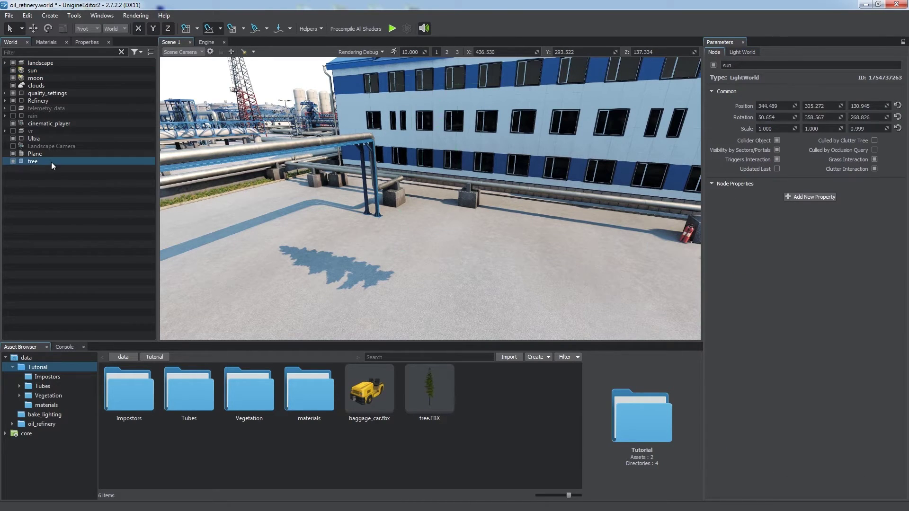
left_click(727, 248)
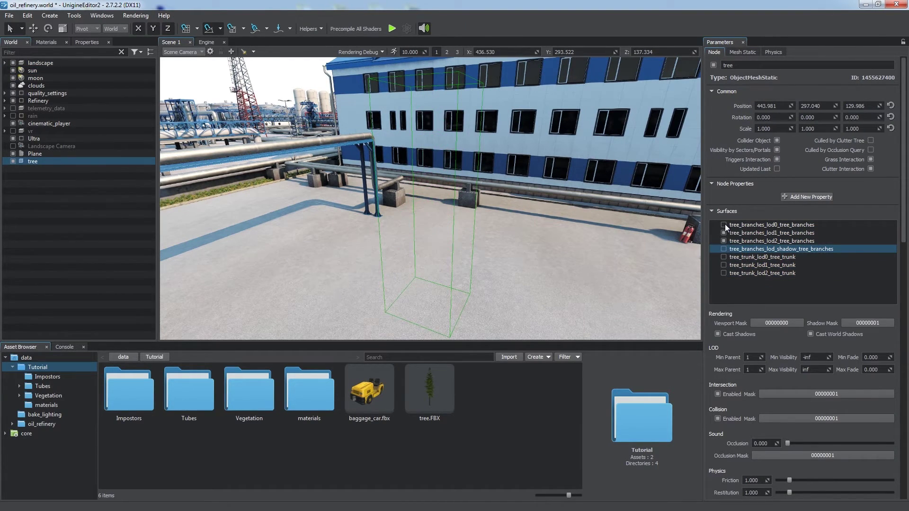
left_click(724, 225)
left_click(723, 257)
left_click(724, 265)
left_click(725, 274)
left_click_drag(782, 226, 780, 237)
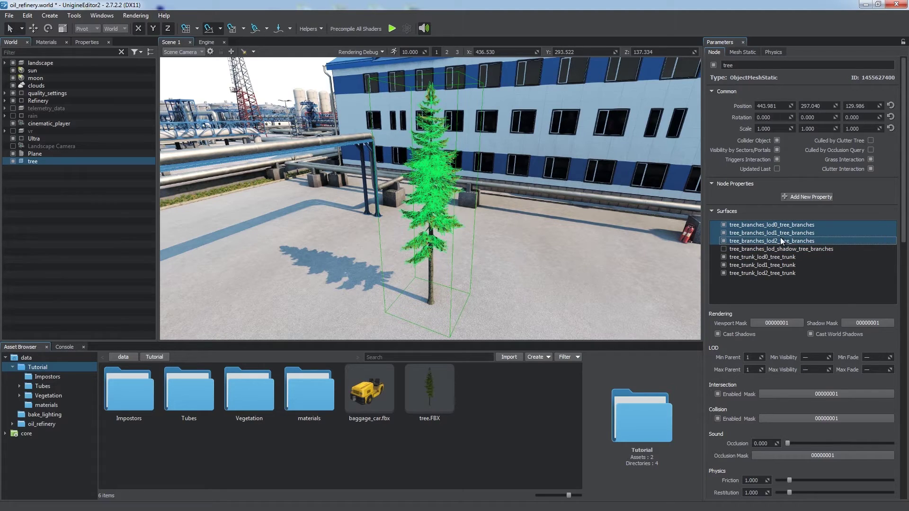
- Clear the Shadow Mask of the three branch LOD surfaces to 00000000 and re-enable the tree's simplified shadow surface
left_click(863, 324)
left_click(496, 290)
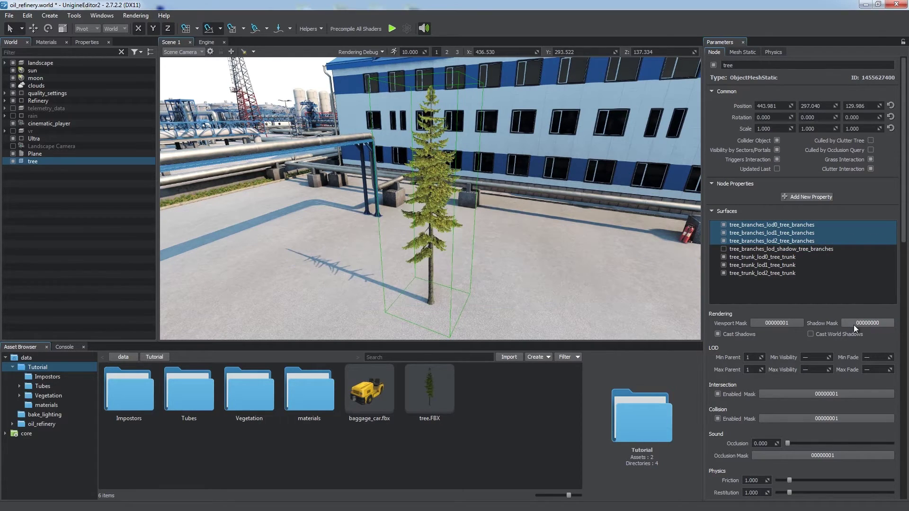
left_click(724, 249)
left_click(731, 249)
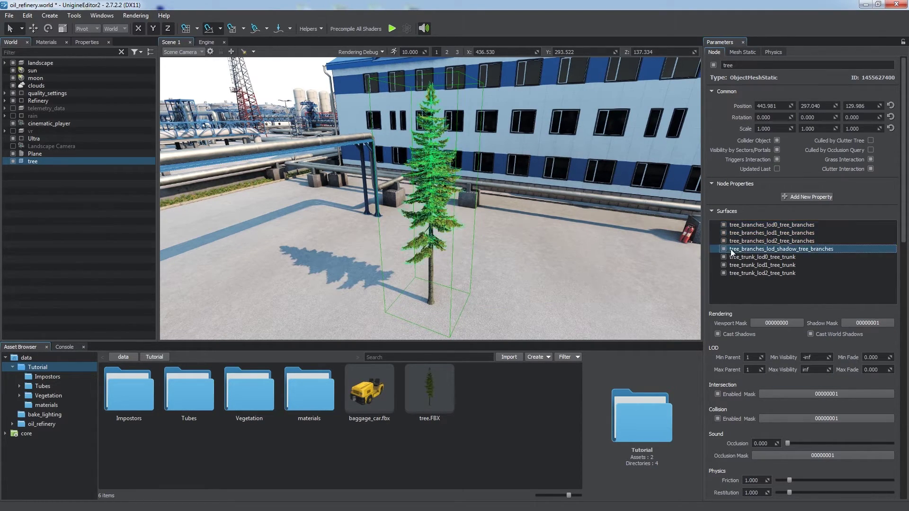
left_click(750, 294)
left_click_drag(578, 254, 509, 210, "alt")
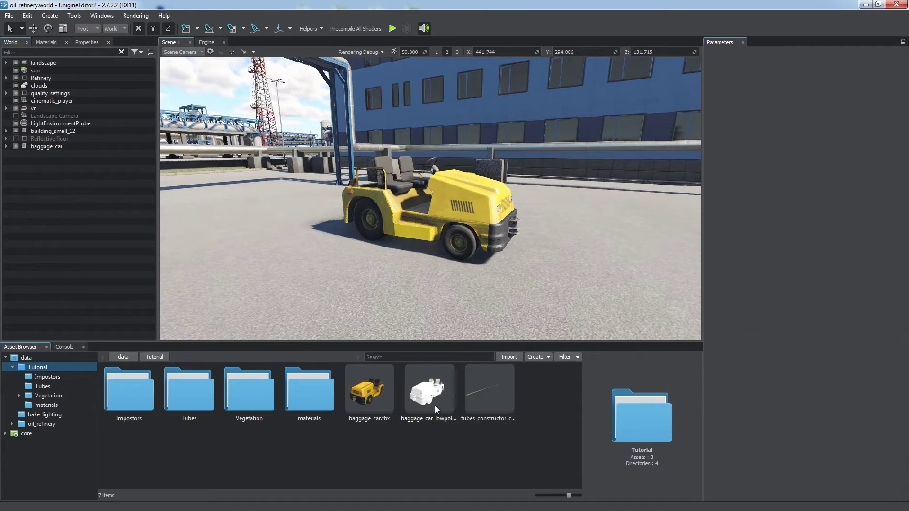
- Add the baggage_car_lowpoly mesh to the scene, parent it to baggage_car, and reset its position to align it with the car
left_click_drag(434, 406, 379, 272)
left_click_drag(57, 154, 60, 146)
left_click(64, 160)
scroll(895, 114, "up", 5)
left_click(890, 105)
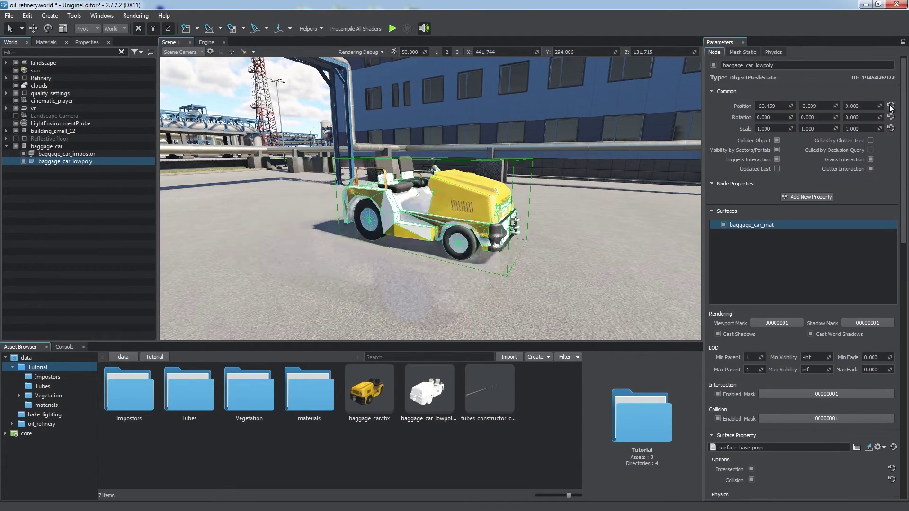
- Clear the low-poly car surface's Viewport Mask to 00000000
right_click_drag(560, 188, 555, 227)
key("w")
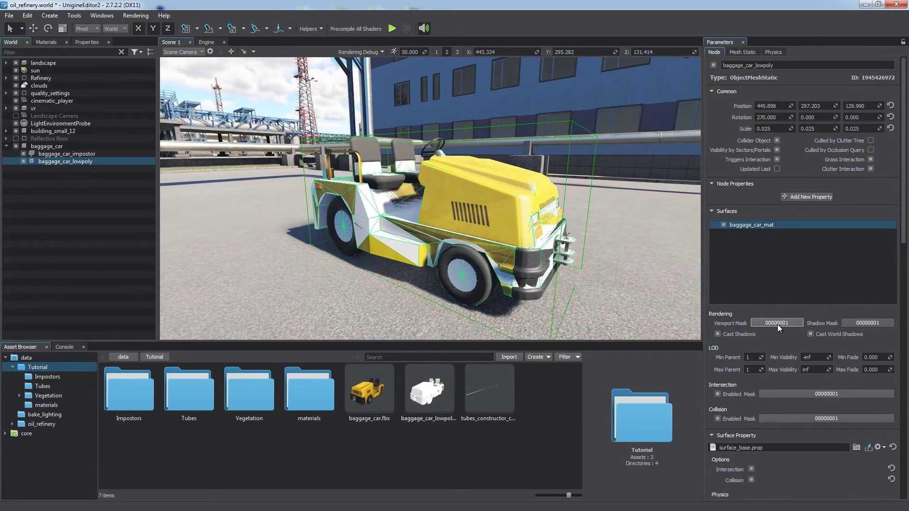
left_click(776, 322)
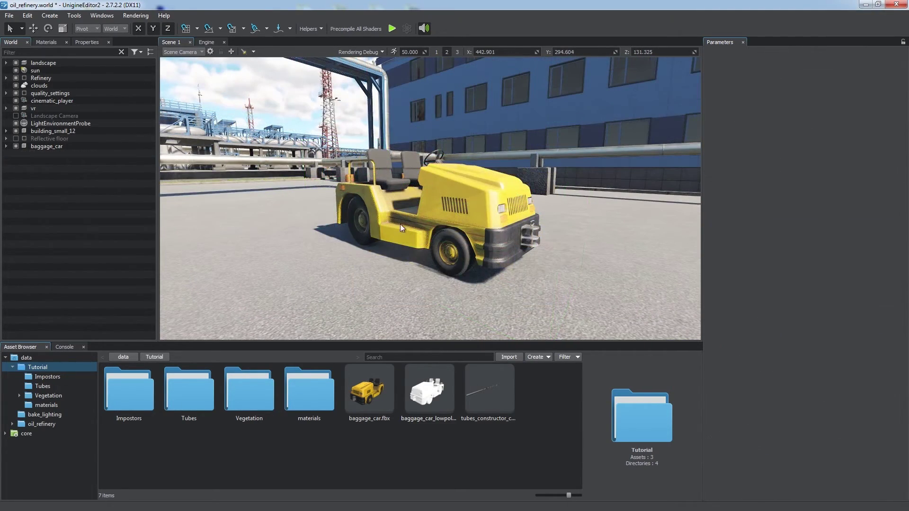
- Enable the Reflective floor node and inspect the baggage car's reflection in it
left_click(17, 139)
key("a")
right_click_drag(293, 210, 322, 206)
mouse_move(438, 254)
right_mouse_down()
mouse_move(526, 256)
mouse_move(423, 261)
mouse_move(433, 253)
right_mouse_up()
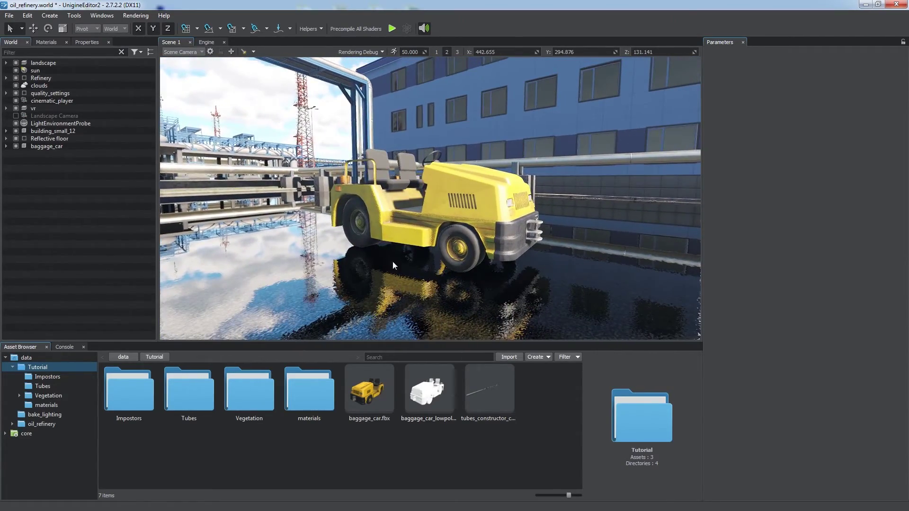
- Set the scene camera's Reflection mask to 00000002 by replacing bit 0 with bit 1
left_click(210, 51)
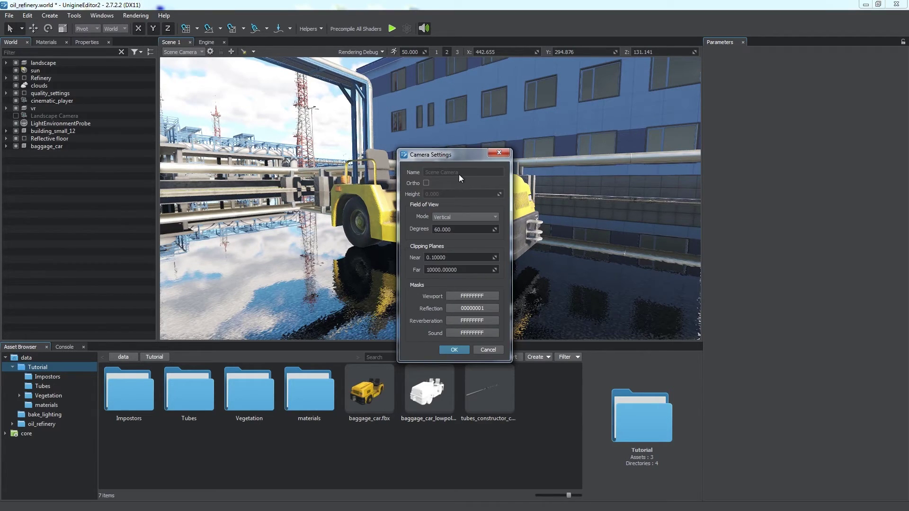
left_click(462, 308)
left_click_drag(428, 218, 433, 217)
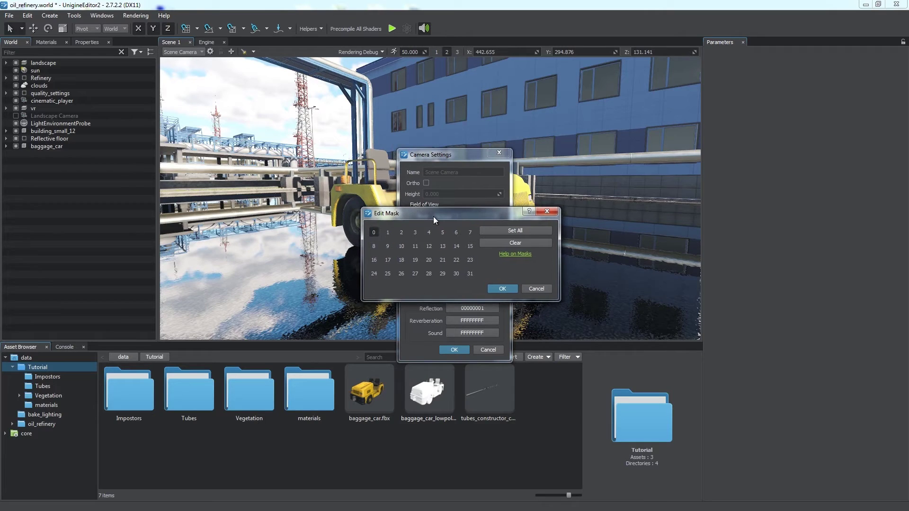
left_click(374, 232)
left_click(386, 234)
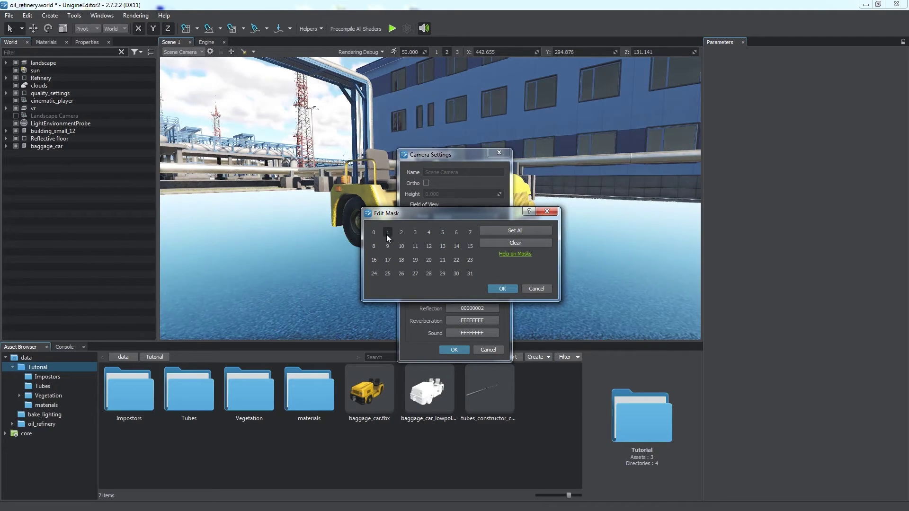
left_click(502, 288)
left_click(454, 349)
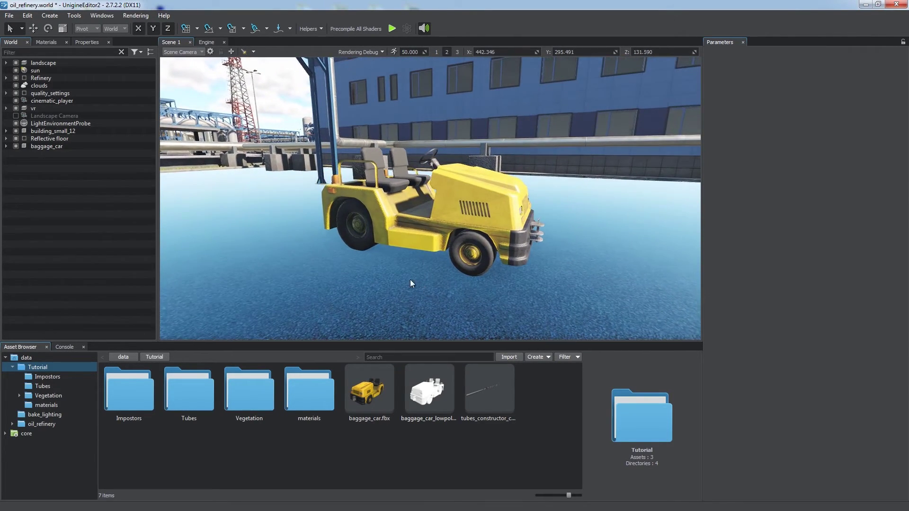
- Set the Planar Reflection mask of the reflective floor plane's material to 00000002
left_click(6, 138)
left_click(62, 154)
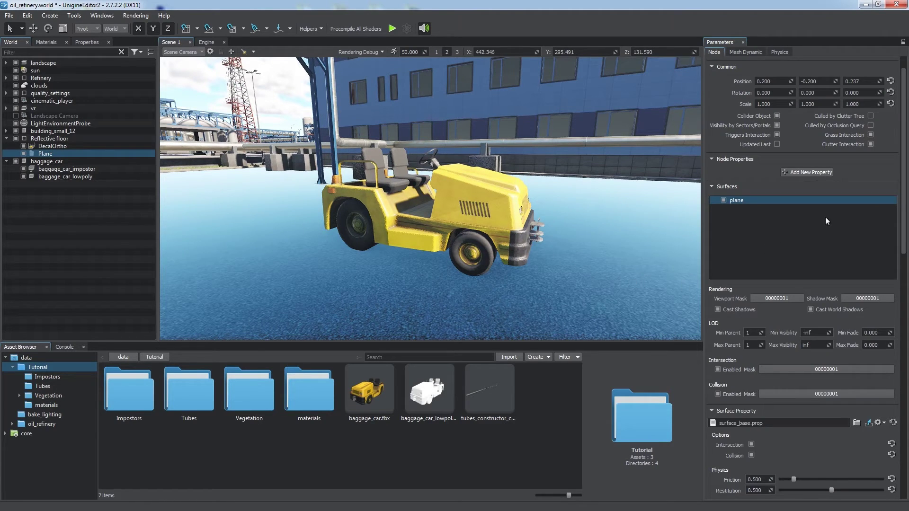
left_click_drag(904, 192, 889, 386)
left_click(808, 147)
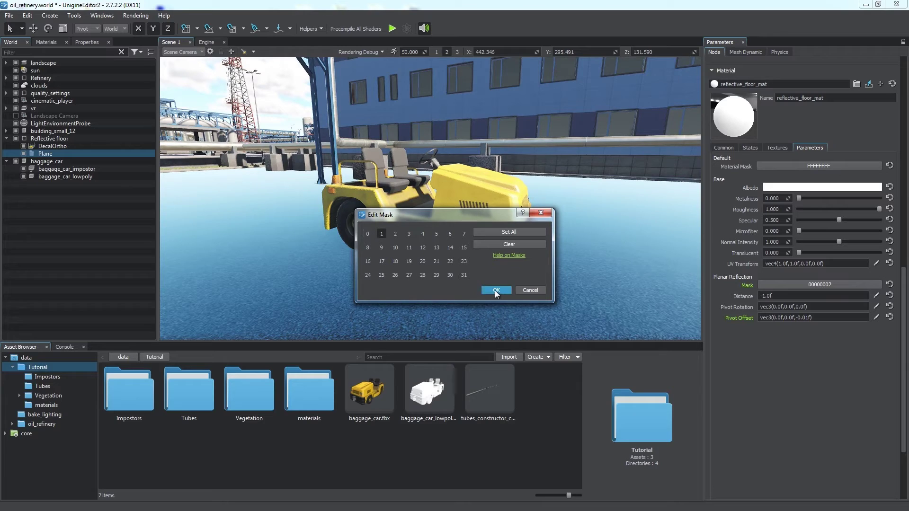
left_click(495, 291)
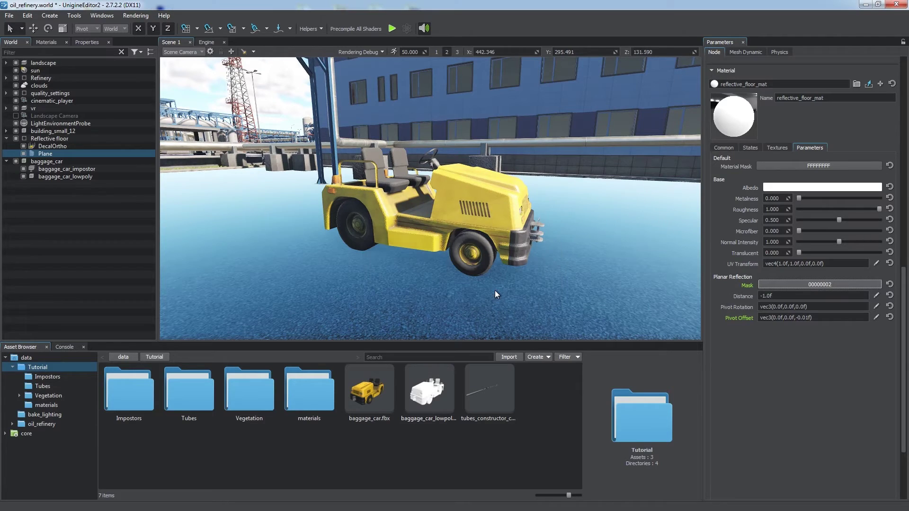
- Enable bit 1 of the low-poly car surface's Viewport Mask to make it 00000002
left_click(51, 176)
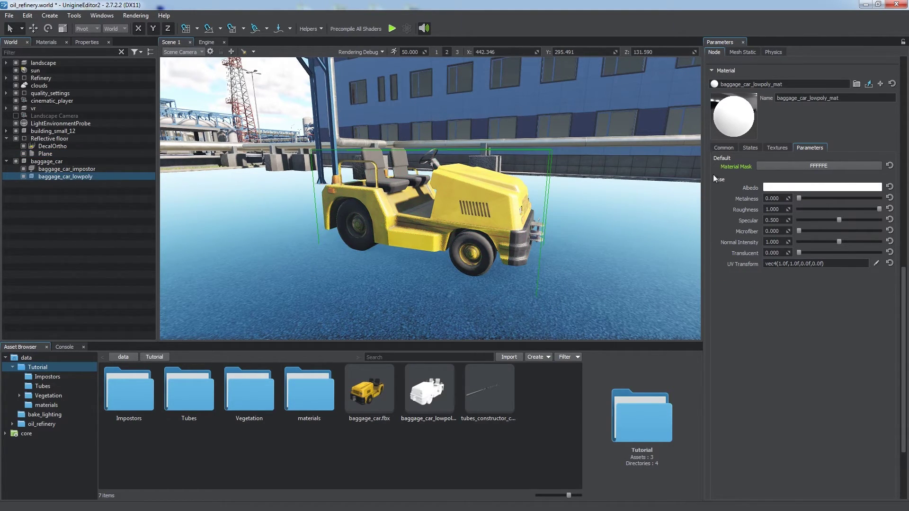
scroll(723, 147, "up", 10)
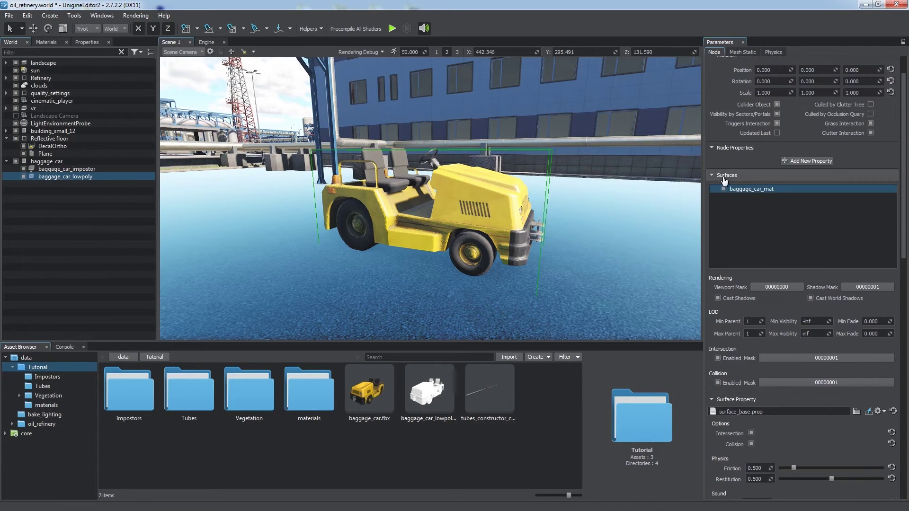
left_click(773, 286)
left_click(385, 234)
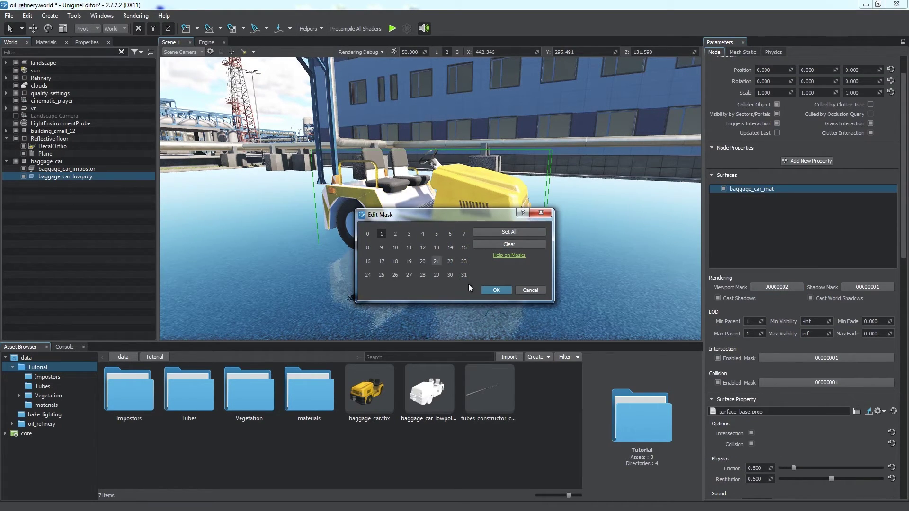
left_click(500, 289)
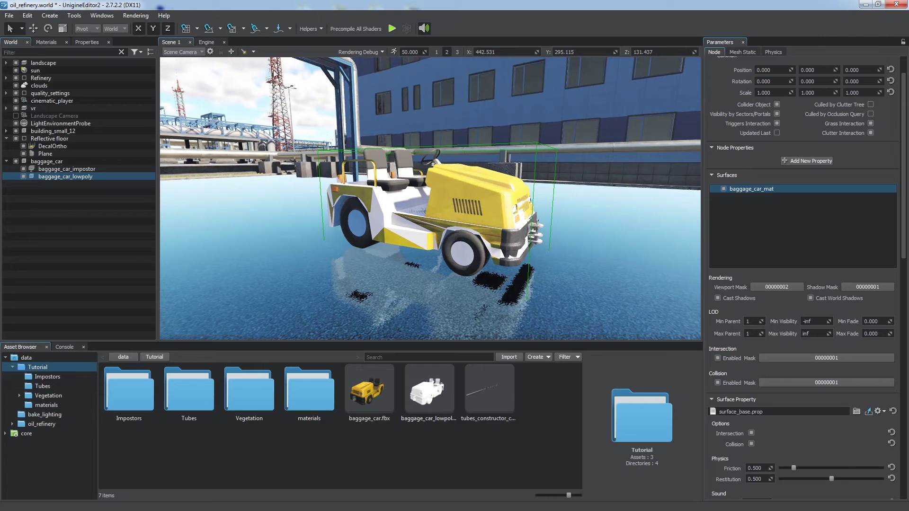
- Set the scene camera's Viewport mask to 00000001, leaving only bit 0 enabled
left_click(210, 51)
left_click(474, 296)
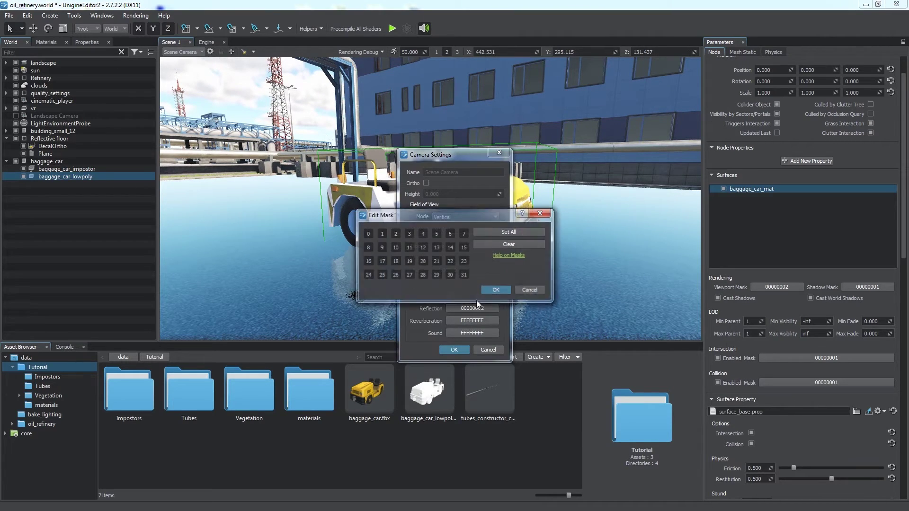
left_click(508, 244)
left_click(367, 234)
left_click(496, 289)
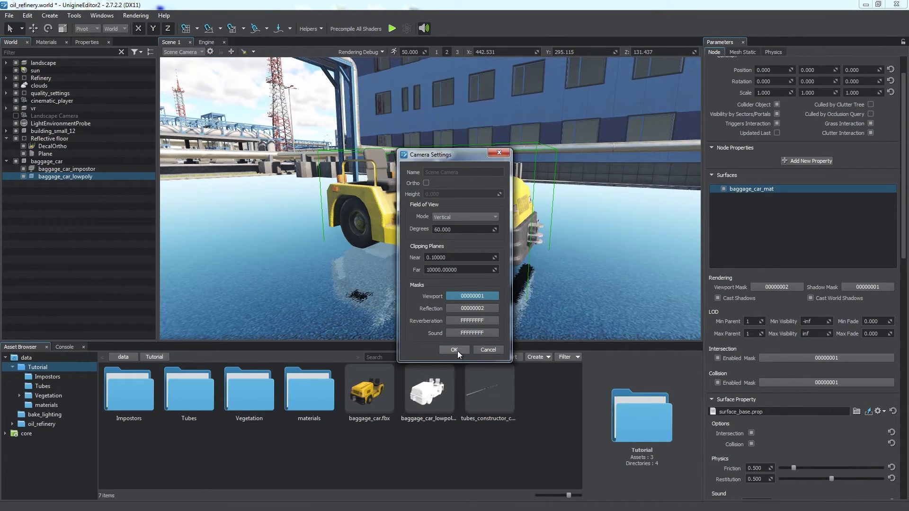
left_click(455, 350)
- Assign the baggage_car_mat material to the low-poly car surface and inspect its reflection
scroll(722, 297, "down", 5)
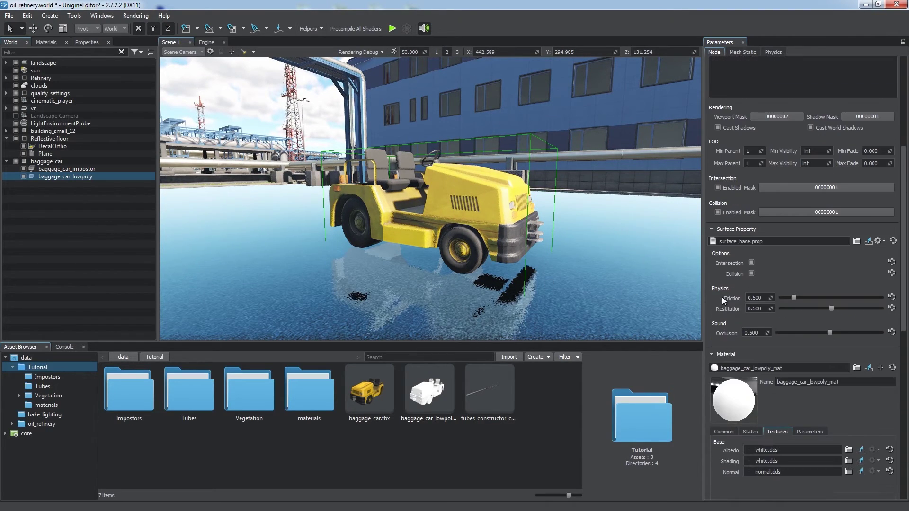
left_click_drag(783, 368, 752, 368)
key("BackSpace")
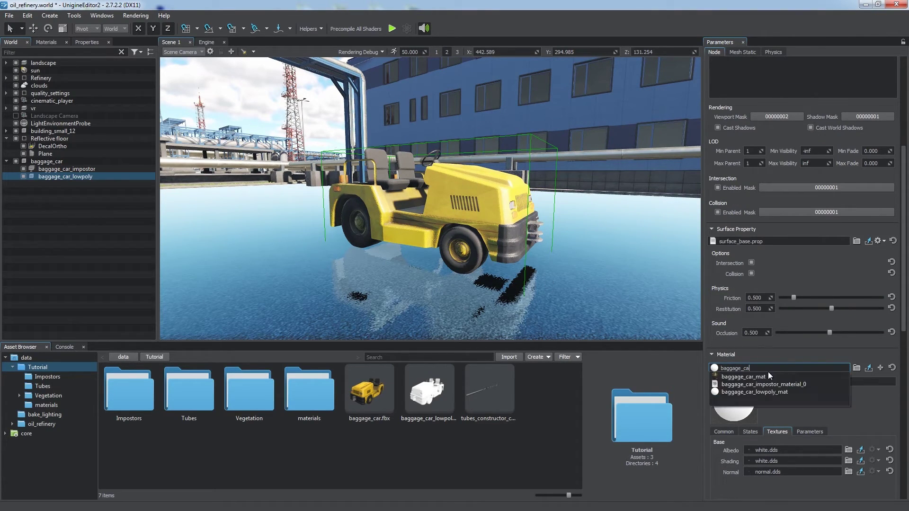
left_click(756, 377)
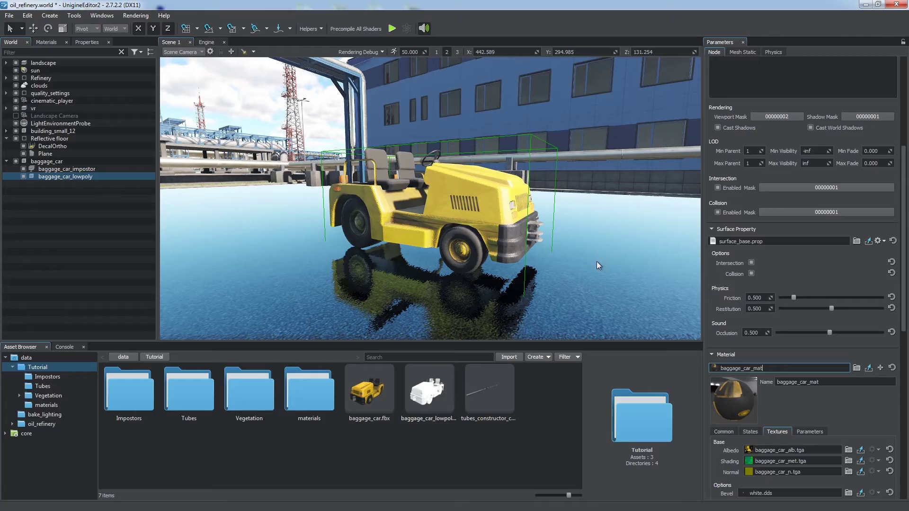
left_click_drag(597, 261, 542, 191, "alt")
- Enable SSR in the runtime render settings and inspect the reflective floor around the car
left_click(110, 18)
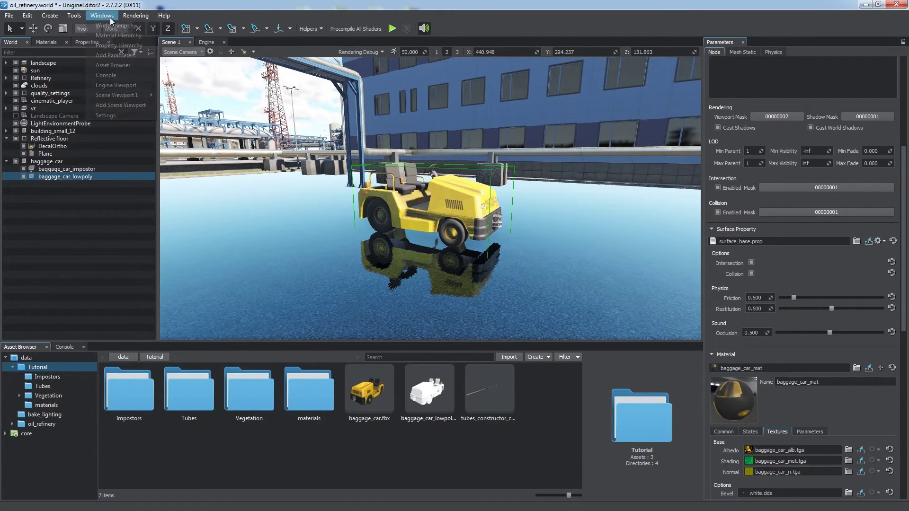
left_click(121, 115)
left_click(302, 243)
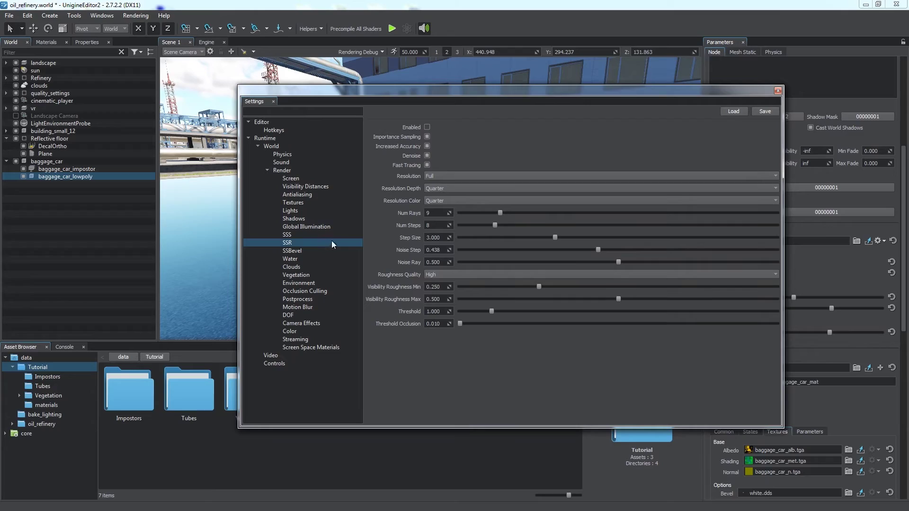
left_click(427, 126)
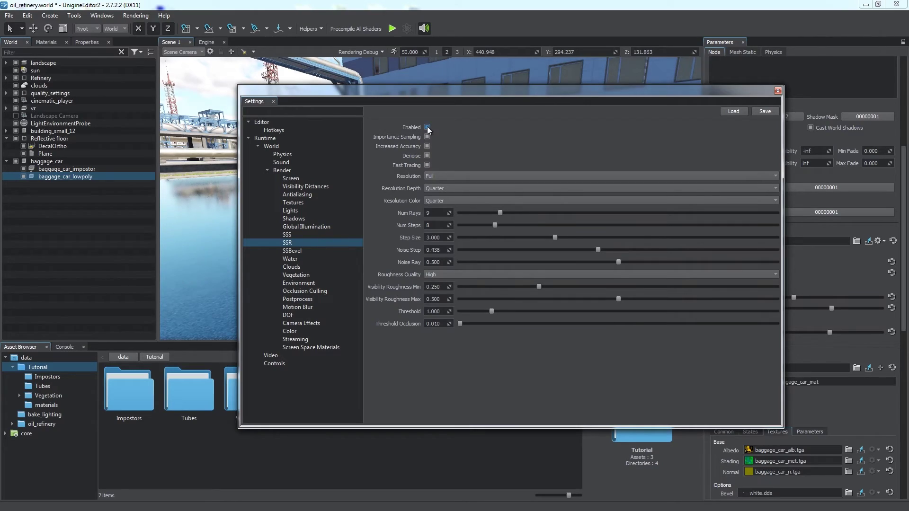
left_click(777, 90)
left_click_drag(597, 197, 349, 198, "alt")
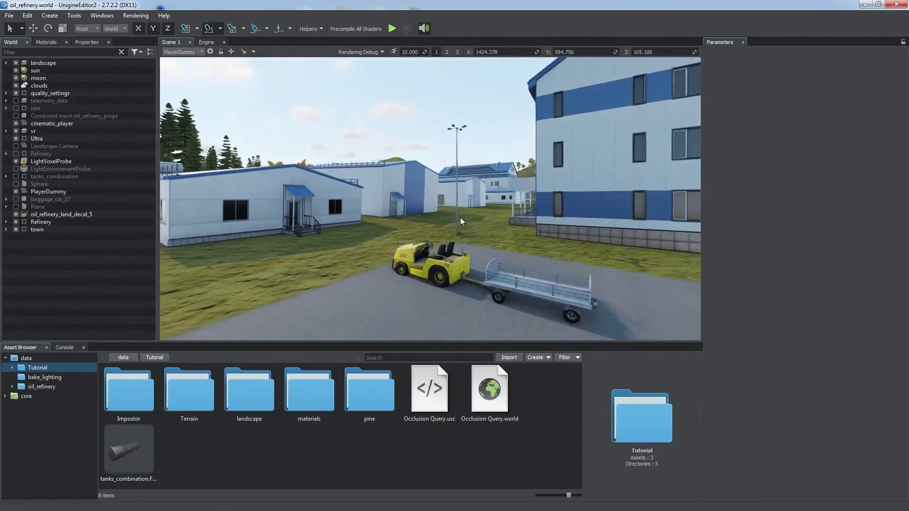
- Disable and re-enable the Refinery node to compare the distant landscape with and without it
key("e")
right_click_drag(460, 217, 481, 215)
key("2")
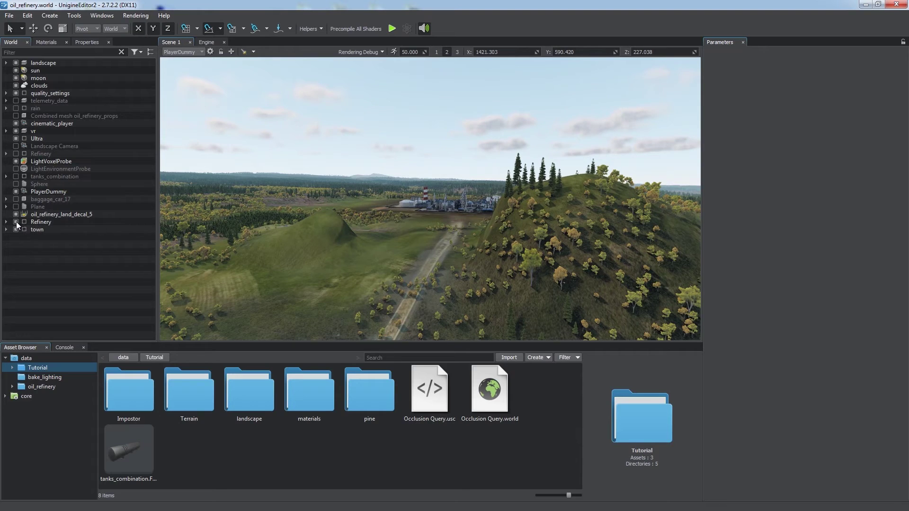
left_click(16, 222)
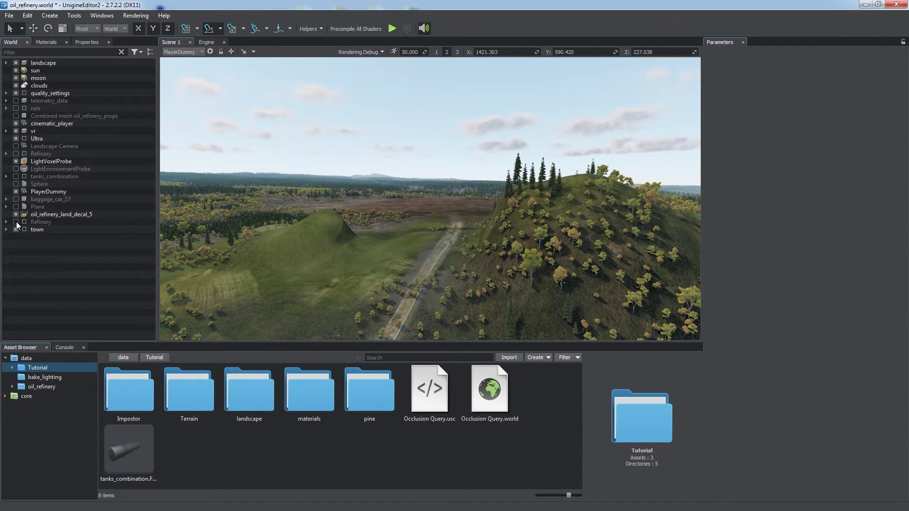
left_click(16, 222)
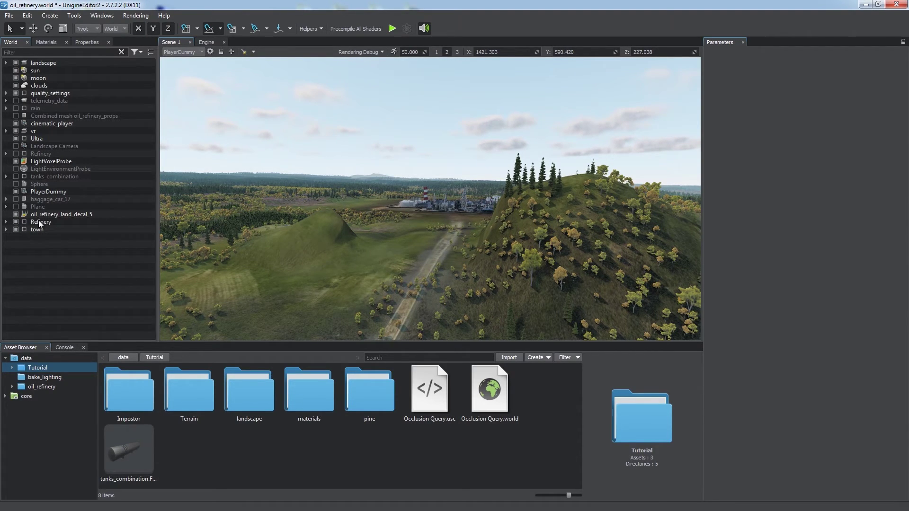
- Export the Refinery node to the Tutorial folder as Refinery.node and disable the resulting node reference in the world
left_click_drag(38, 220, 200, 454)
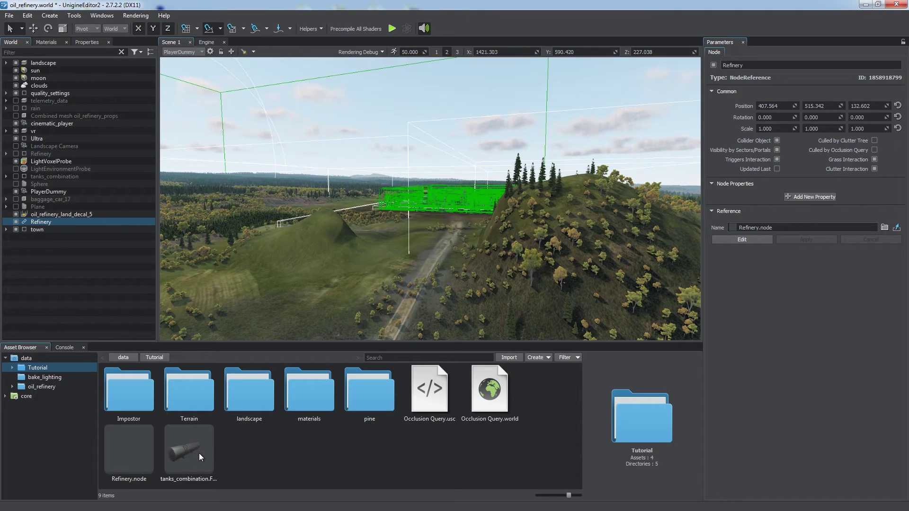
left_click(16, 222)
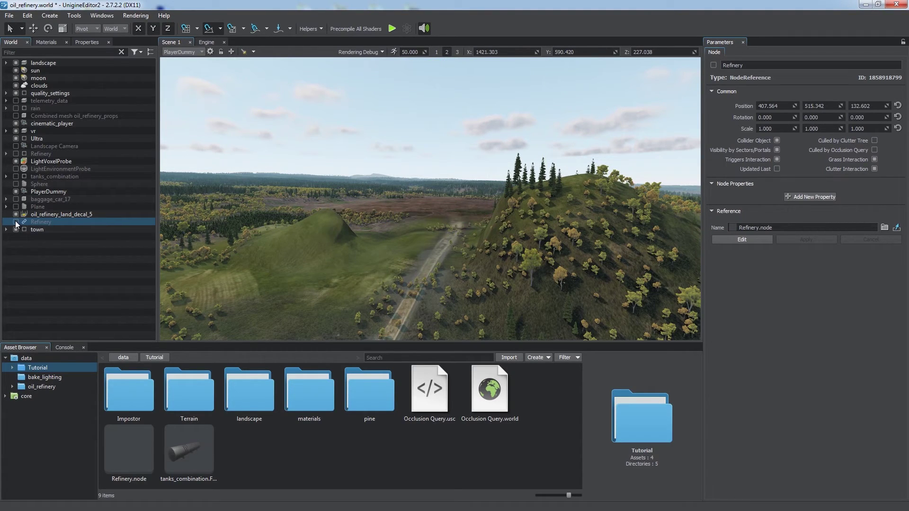
left_click(27, 247)
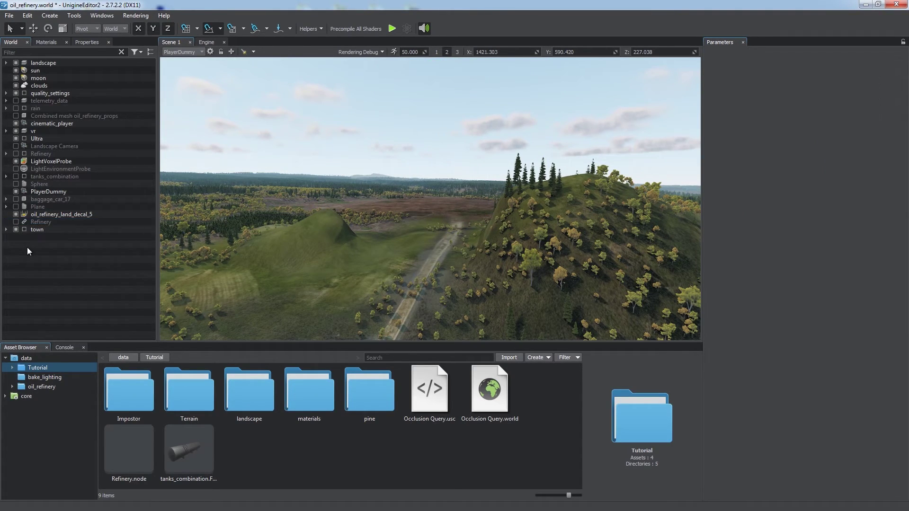
- Create a World Layer that uses Refinery.node from the Tutorial folder and place it in the scene
left_click(51, 16)
mouse_move(73, 216)
left_click(110, 268)
double_click(503, 187)
left_click(618, 237)
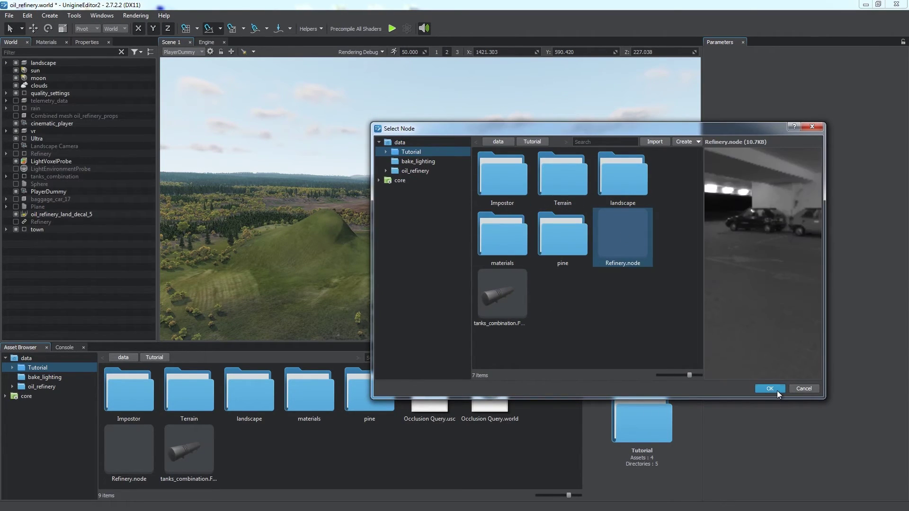
left_click(774, 389)
left_click(441, 206)
- Set the World Layer's size around the refinery site to 1000 on all three axes
key("w")
right_click_drag(457, 222, 472, 232)
key("3")
left_click(743, 52)
left_click_drag(778, 88, 737, 90)
type("1000")
key("Tab")
type("1000")
key("Tab")
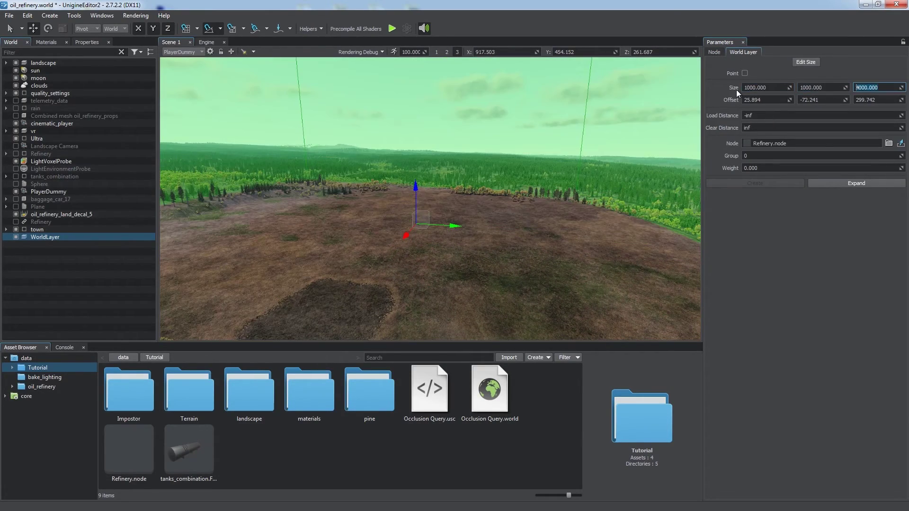
type("1000")
key("Return")
- Set the World Layer's Load Distance to 400
right_click_drag(589, 183, 578, 191)
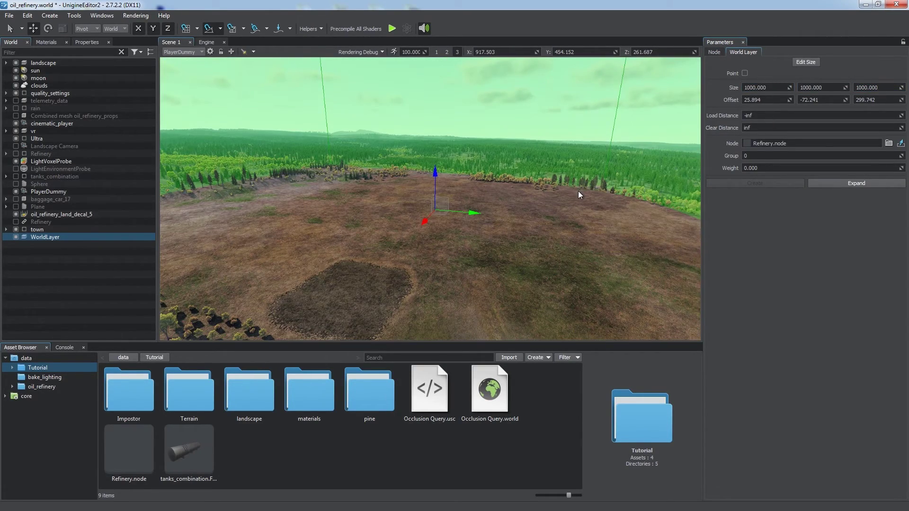
triple_click(750, 117)
type("500")
key("Return")
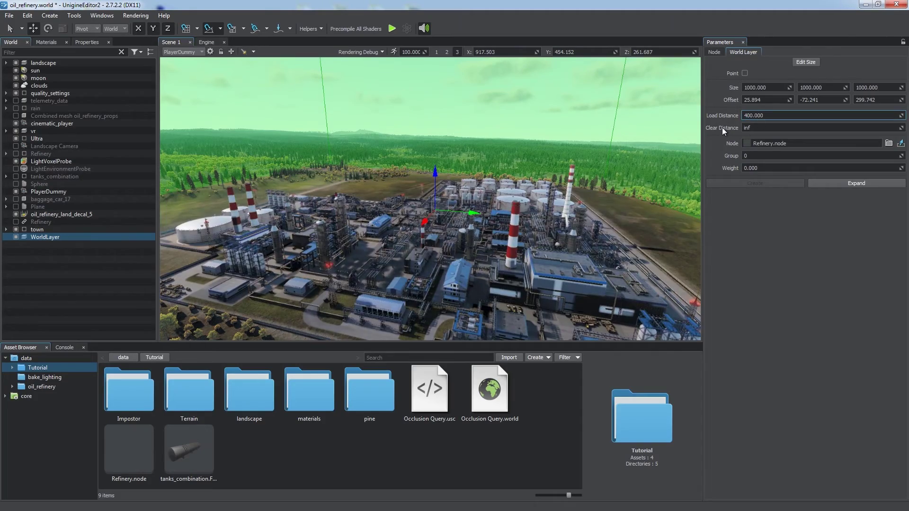
- Fly away from the refinery and back toward the World Layer's bounds to check how its content streams with distance
right_click_drag(563, 200, 544, 192)
left_click(105, 278)
right_click_drag(418, 256, 420, 251)
key("s")
key("s")
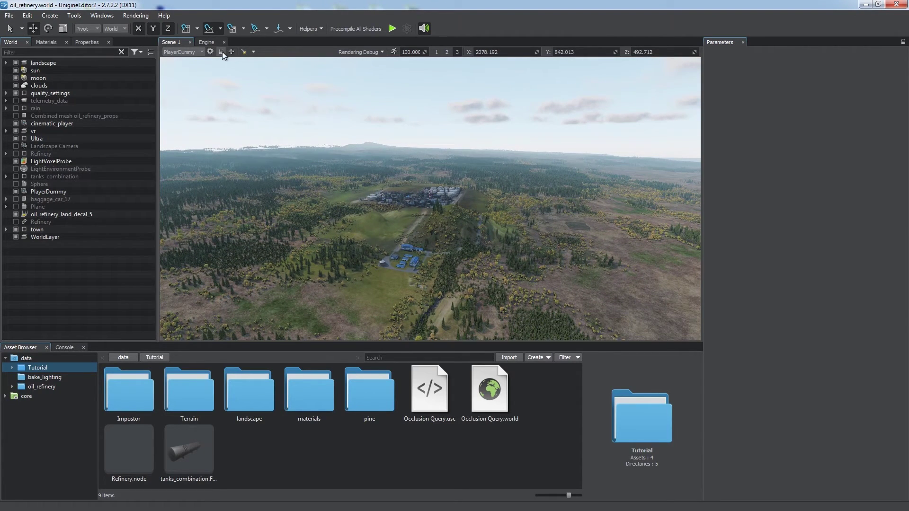
left_click(9, 15)
left_click(42, 92)
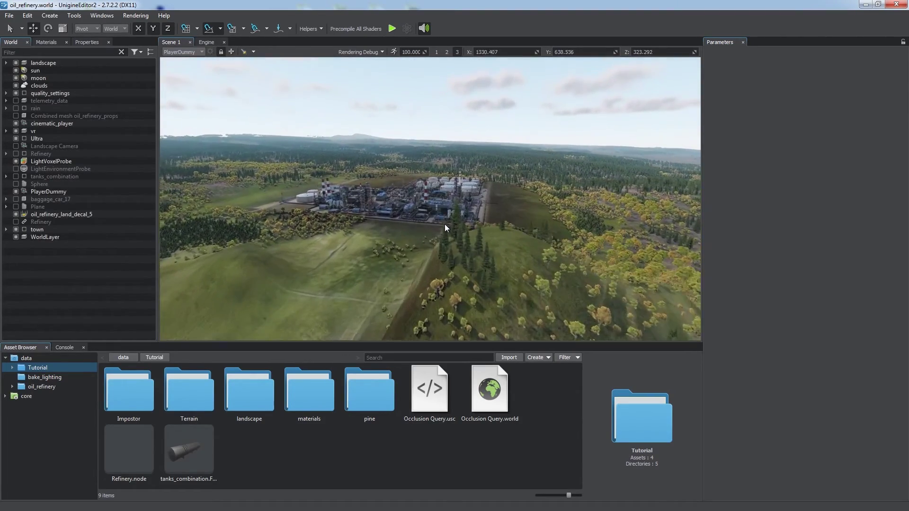
key("w")
right_click_drag(445, 224, 424, 220)
left_click(435, 209)
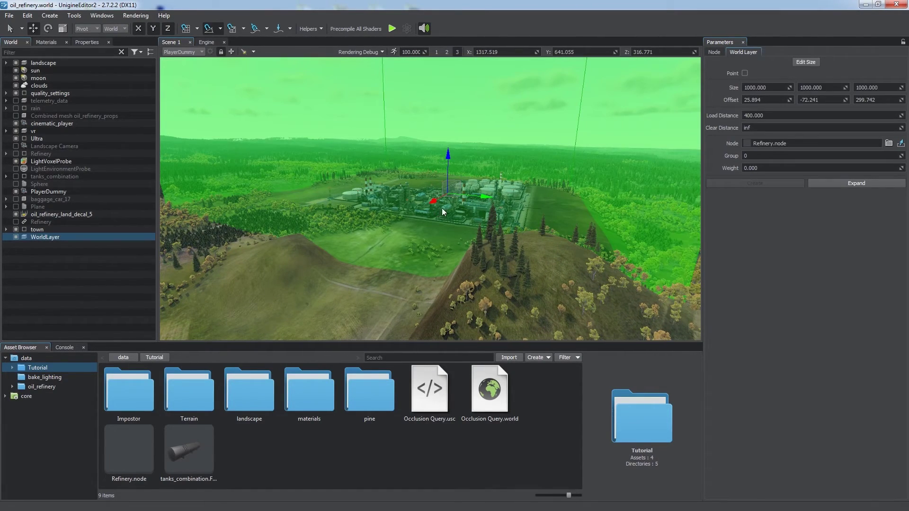
key("q")
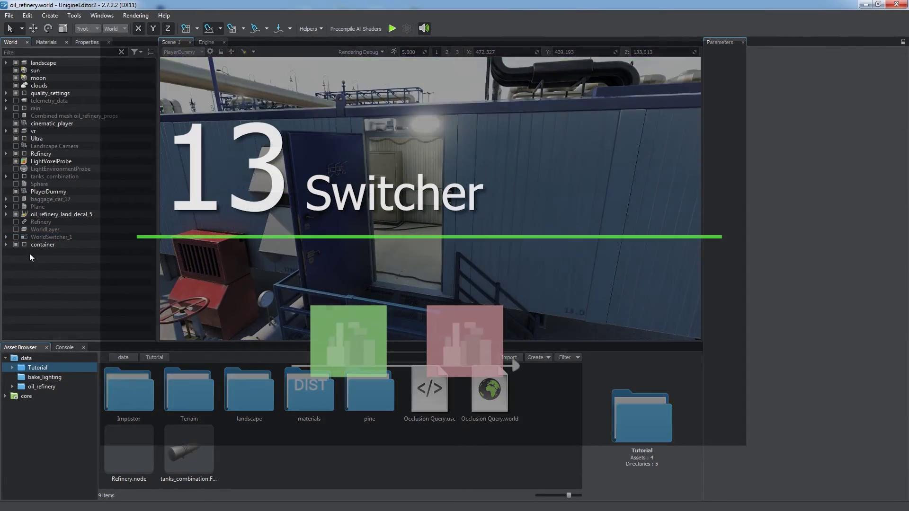
- Create a World Switcher node and group it with block_container_inside under the container node, with block_container_inside as its child
left_click(6, 245)
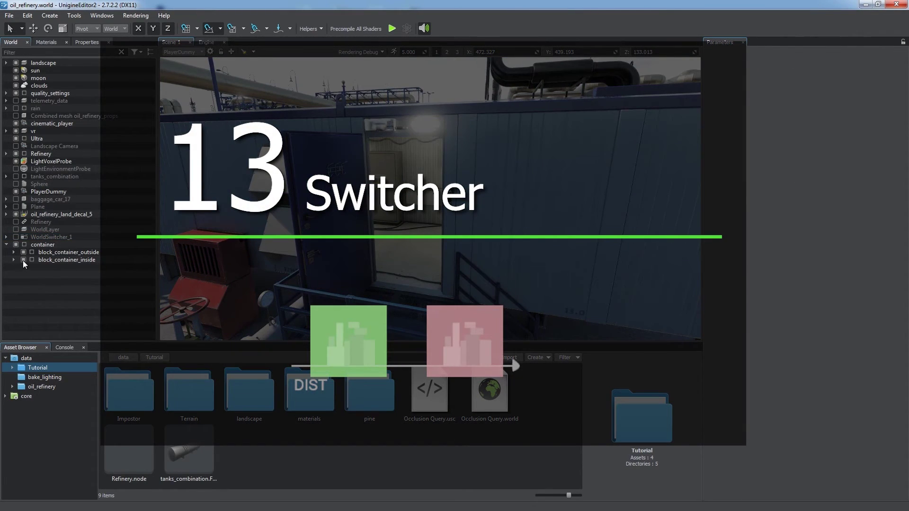
left_click(49, 15)
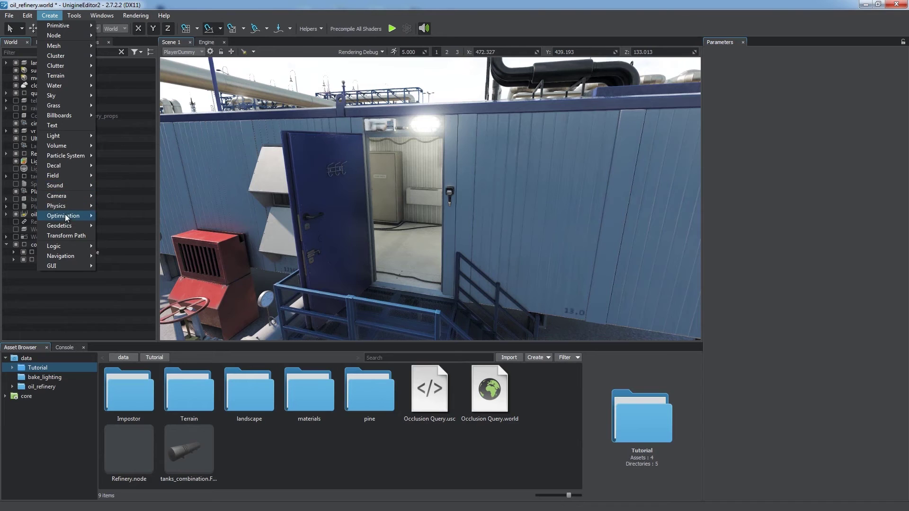
mouse_move(65, 217)
left_click(130, 269)
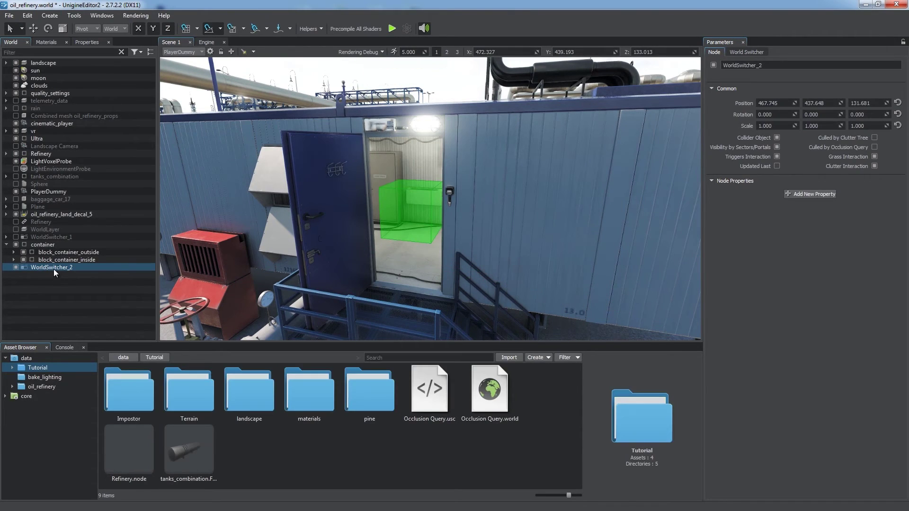
left_click_drag(60, 259, 67, 266)
- Set the World Switcher's Max Distance to 30 and check the container interior from closer and farther away
left_click(741, 53)
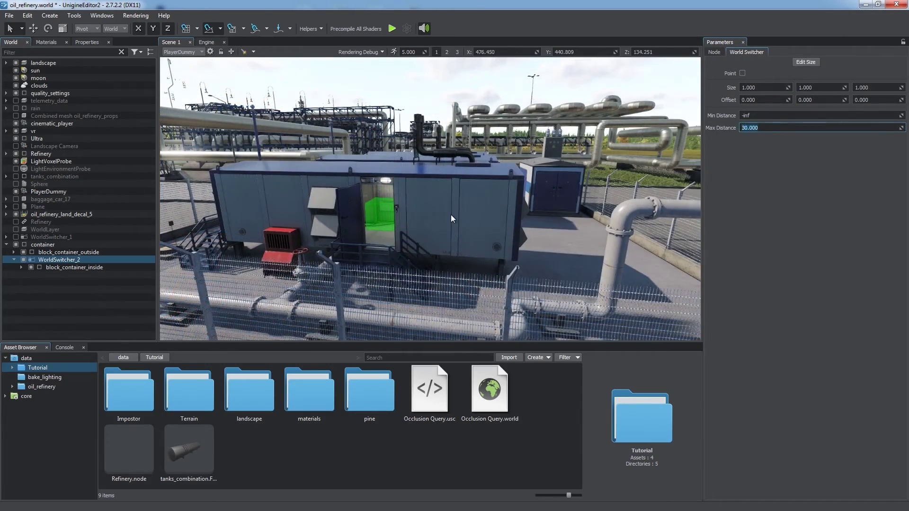
left_click(334, 220)
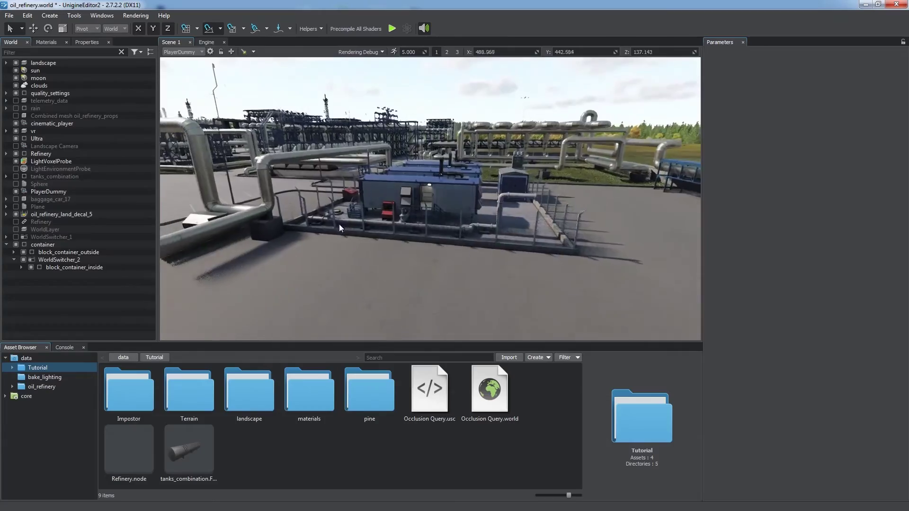
right_click_drag(339, 224, 342, 234)
scroll(342, 233, "down", 5)
scroll(341, 234, "up", 8)
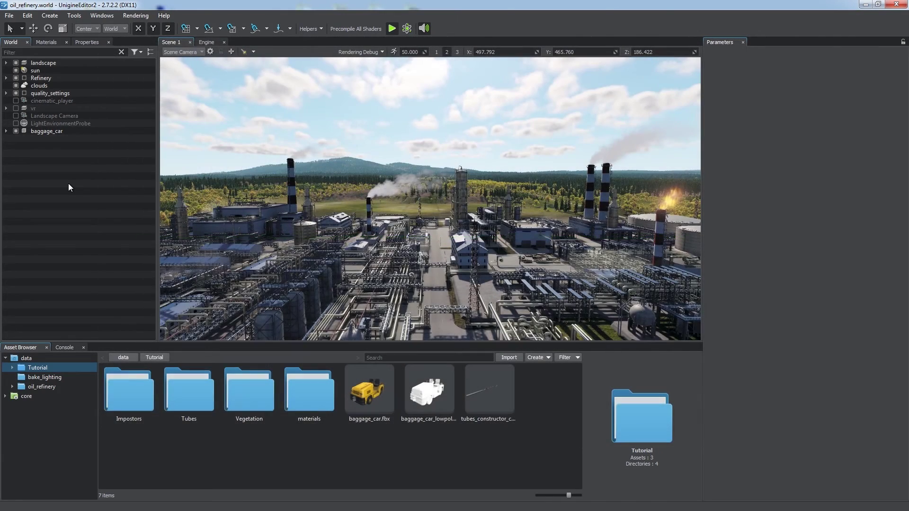
- Enable the Spatial helper to examine the spatial bounds across the refinery, and disable it again
left_click(302, 32)
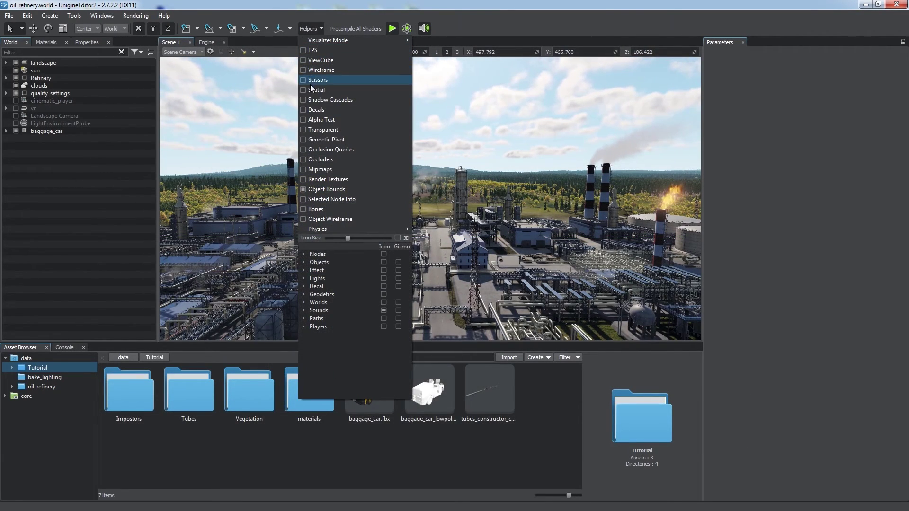
left_click(311, 90)
left_click(305, 32)
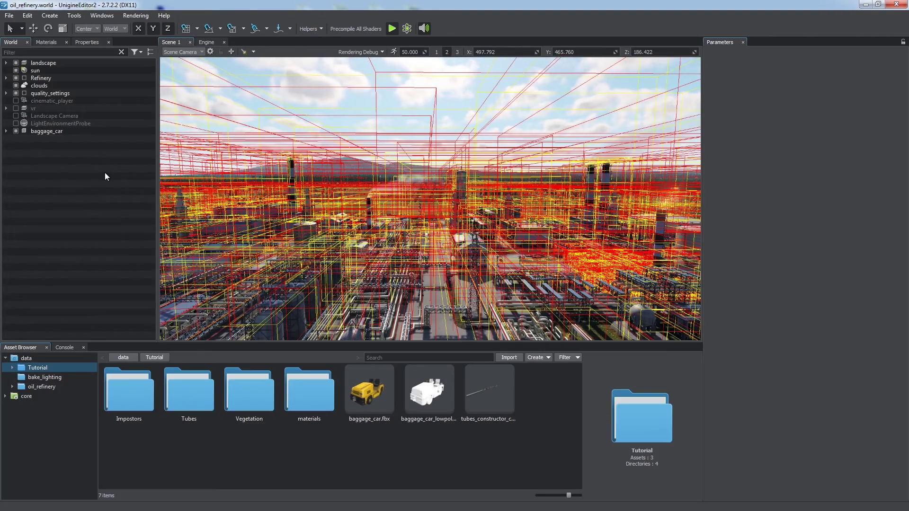
left_click_drag(309, 252, 470, 266, "alt")
right_click_drag(470, 269, 299, 250)
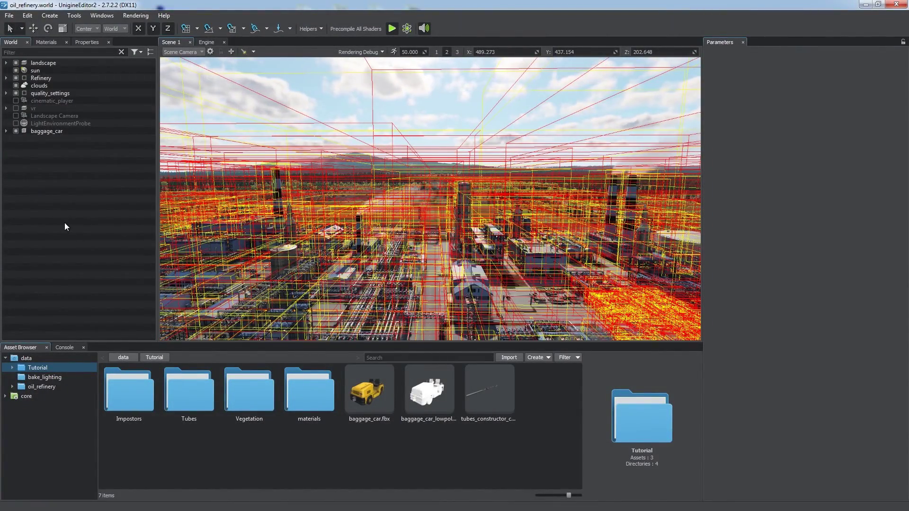
left_click(300, 32)
left_click(310, 90)
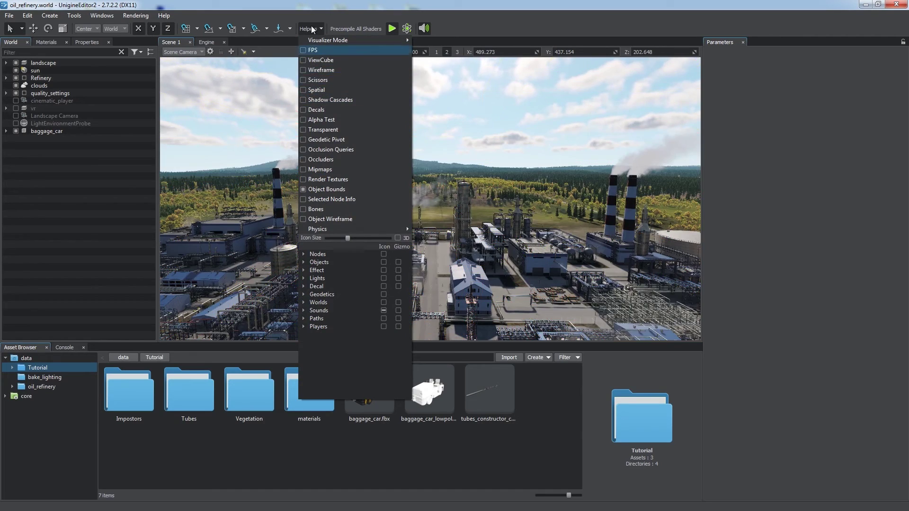
left_click(310, 28)
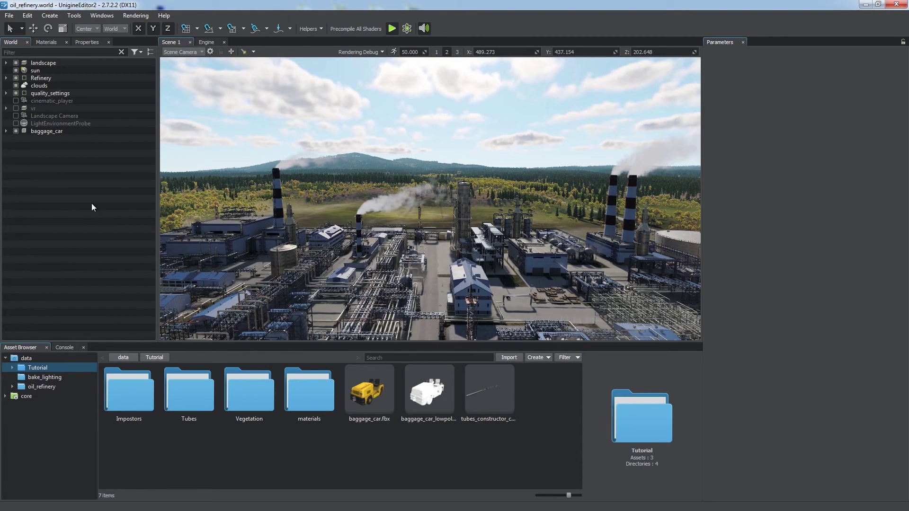
left_click(66, 132)
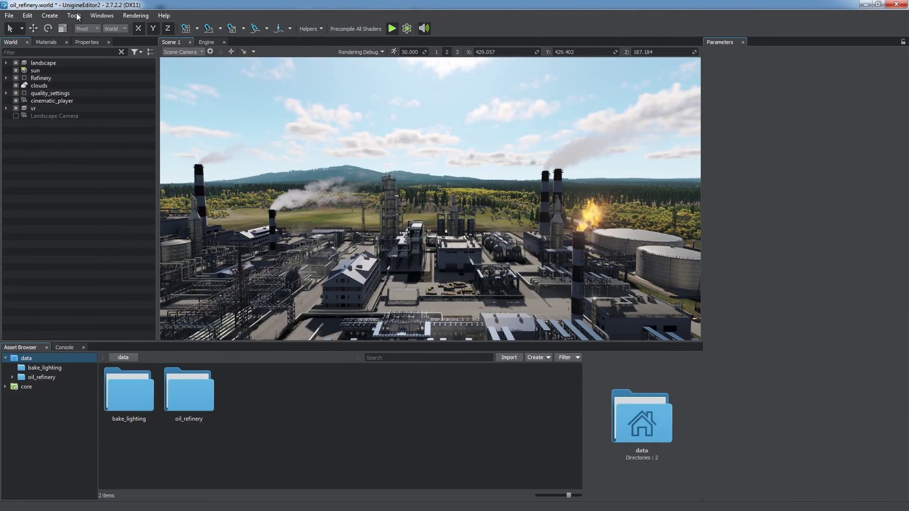
- Display the Generic Performance Profiler statistics over the refinery scene
left_click(74, 15)
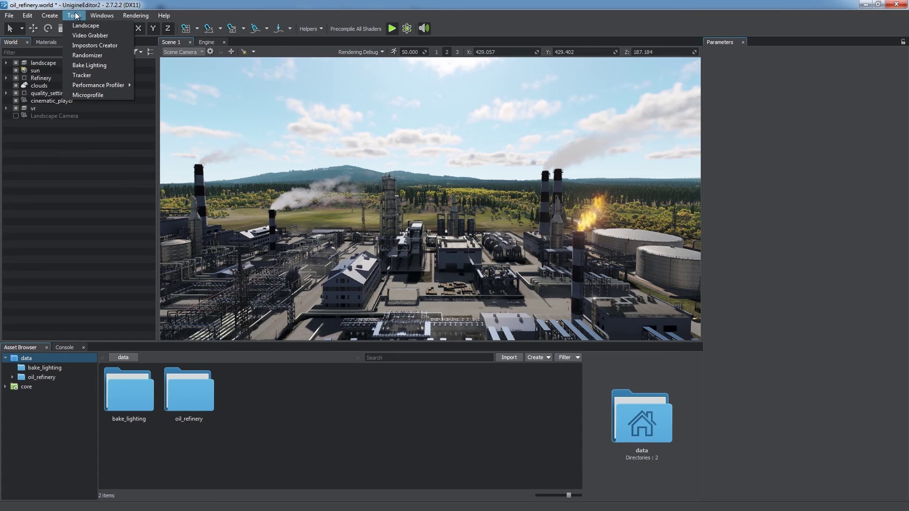
mouse_move(114, 85)
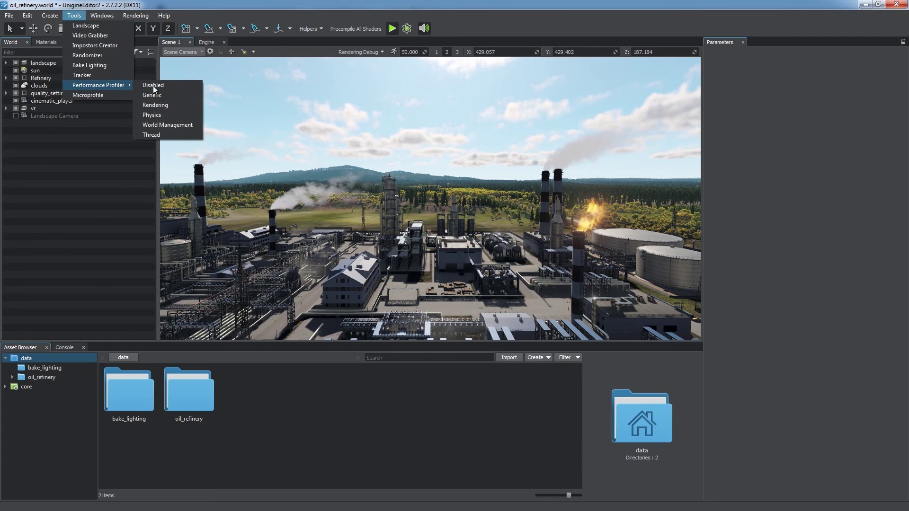
left_click(186, 95)
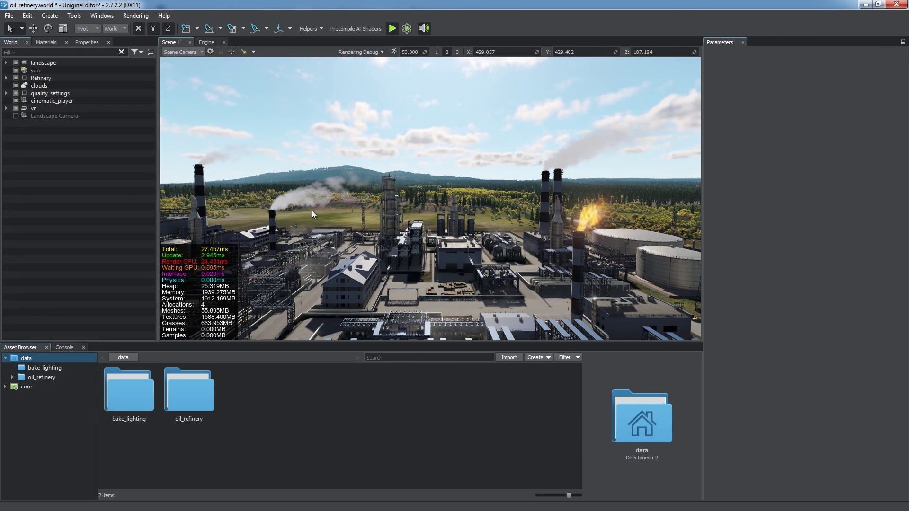
- Switch the Performance Profiler to Rendering and examine its statistics while looking around the refinery
left_click(101, 16)
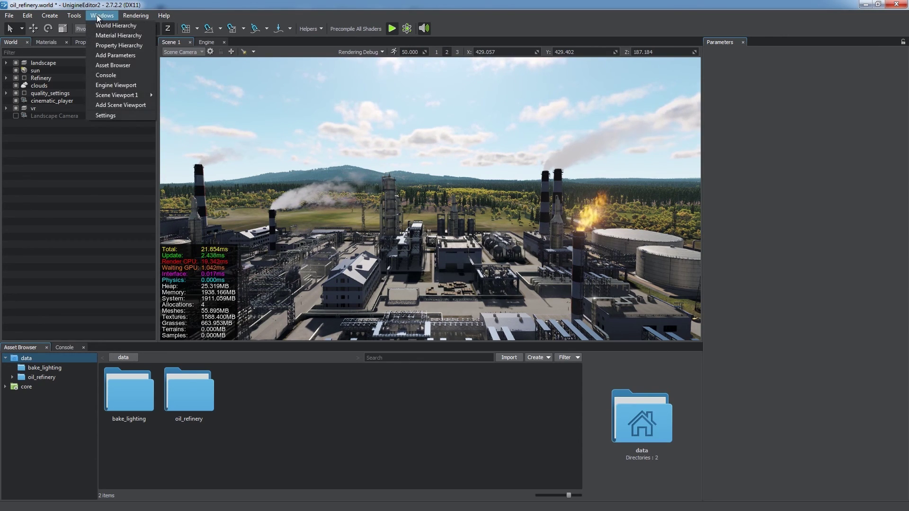
mouse_move(84, 16)
mouse_move(117, 84)
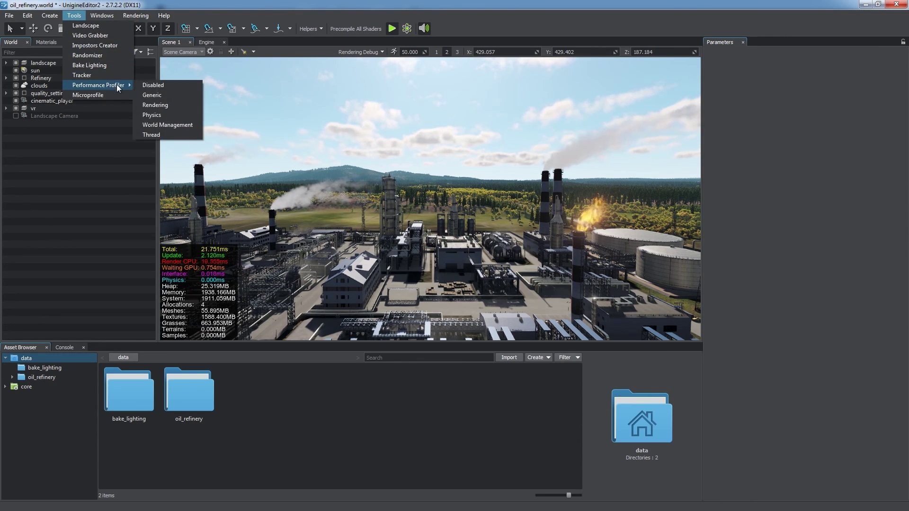
left_click(158, 104)
right_click_drag(316, 163, 492, 169)
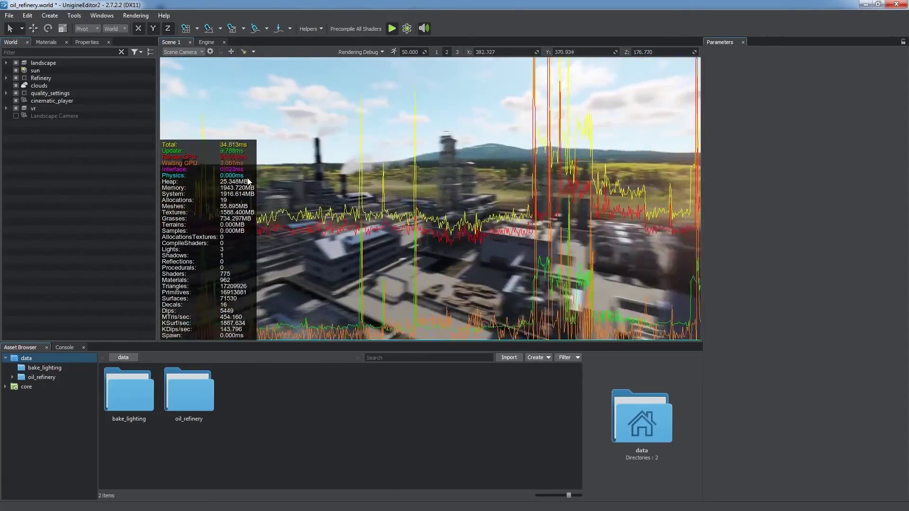
- Disable the Performance Profiler display
left_click(74, 15)
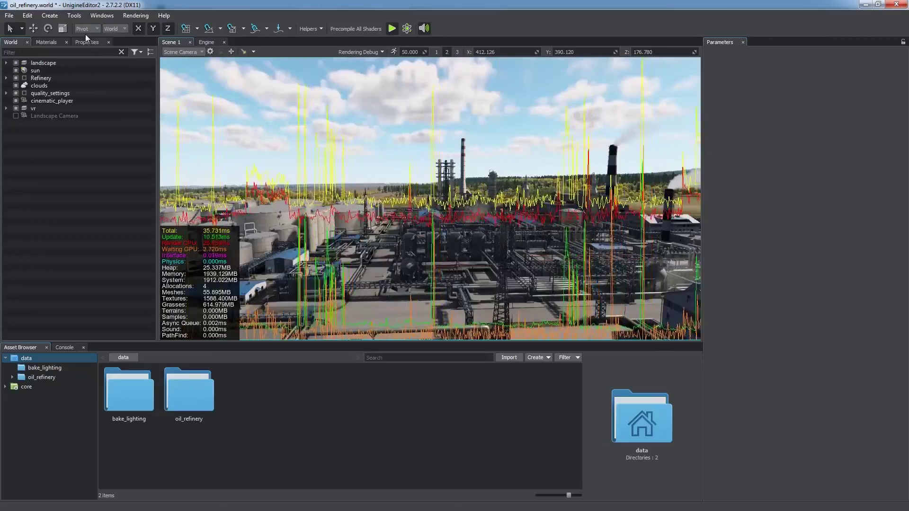
mouse_move(101, 83)
left_click(167, 91)
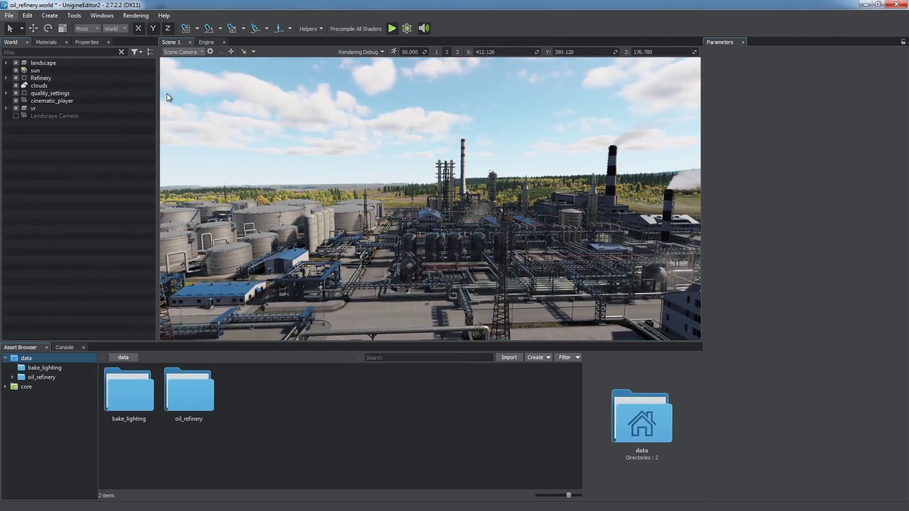